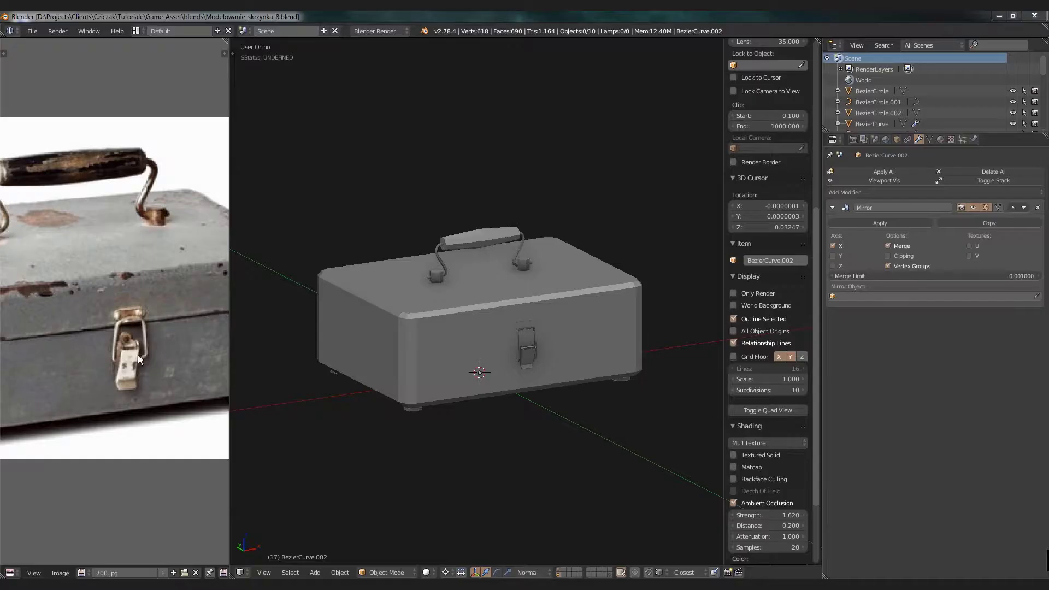
Step: Open the box body's mesh for editing with nothing selected, turn on the edge angle display, and use edge selection mode
{"action": "scroll", "coordinate": [412, 355], "scroll_direction": "up", "scroll_amount": 6}
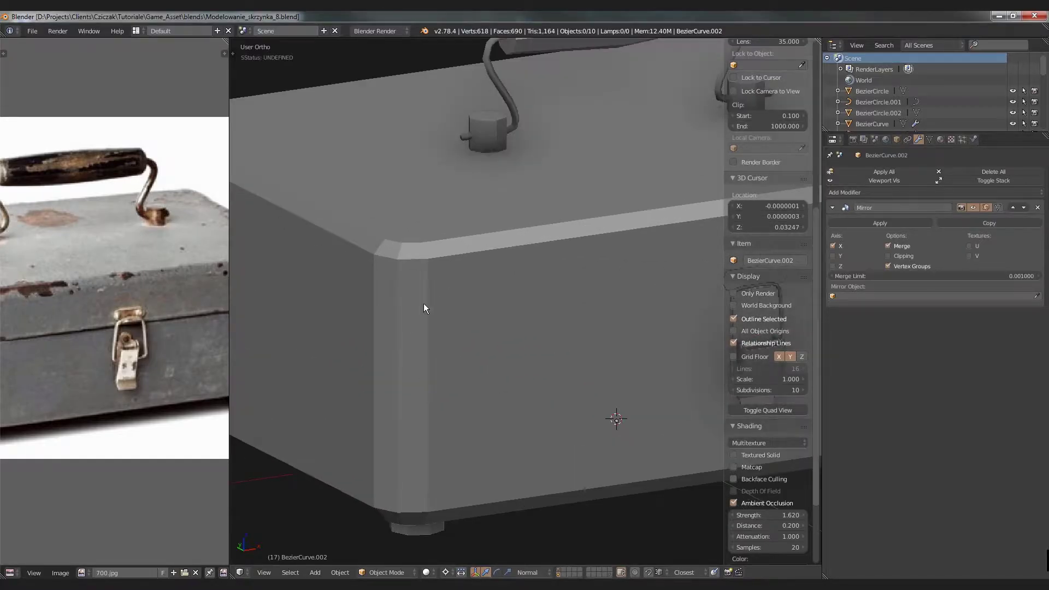
{"action": "right_click", "coordinate": [425, 307]}
{"action": "key", "text": "Tab"}
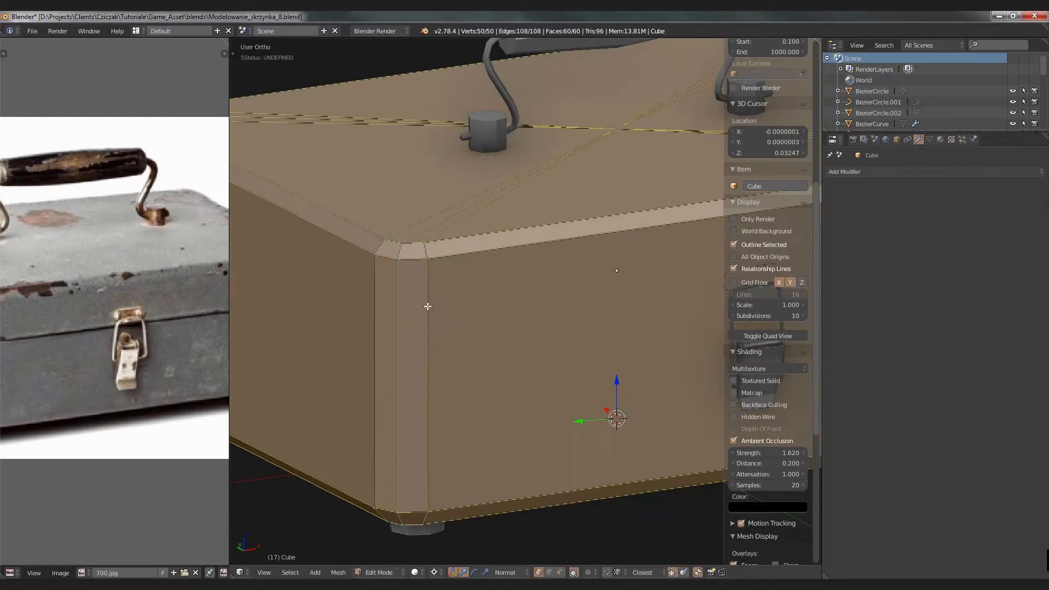
{"action": "key", "text": "a"}
{"action": "scroll", "coordinate": [765, 424], "scroll_direction": "down", "scroll_amount": 10}
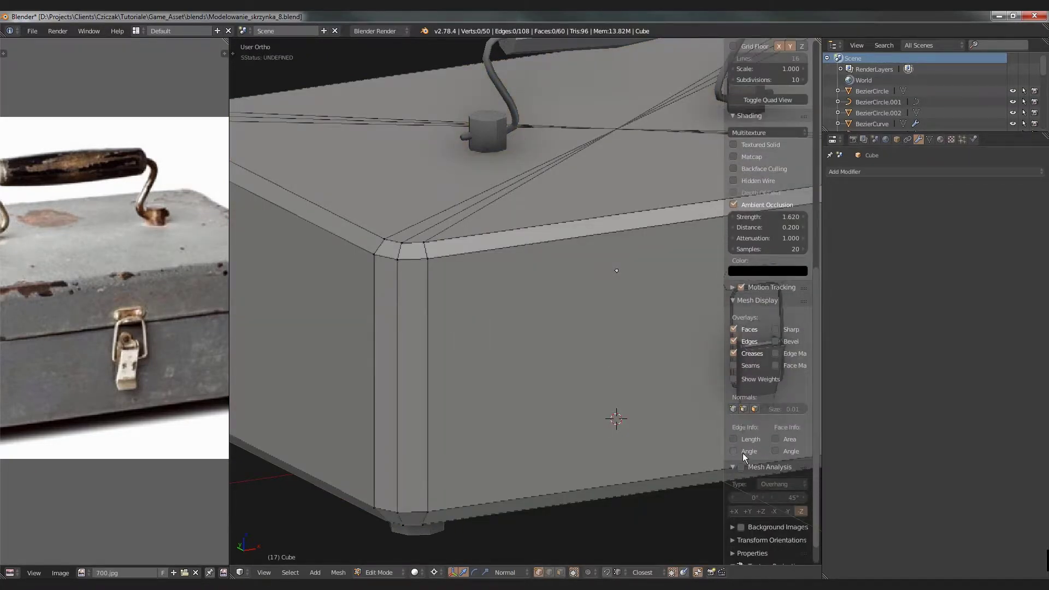
{"action": "left_click", "coordinate": [743, 453]}
{"action": "mouse_move", "coordinate": [496, 333]}
{"action": "middle_mouse_down"}
{"action": "mouse_move", "coordinate": [611, 326]}
{"action": "mouse_move", "coordinate": [515, 326]}
{"action": "middle_mouse_up"}
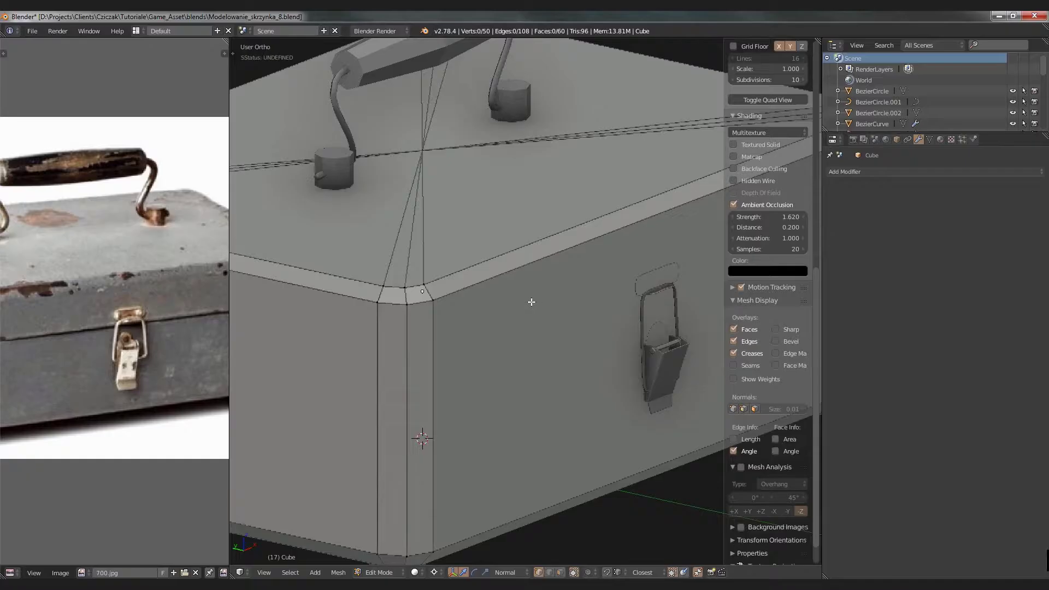
{"action": "left_click", "coordinate": [551, 572]}
Step: Check the angles of the edges along the upper chamfer on the latch side of the box
{"action": "right_click", "coordinate": [578, 254]}
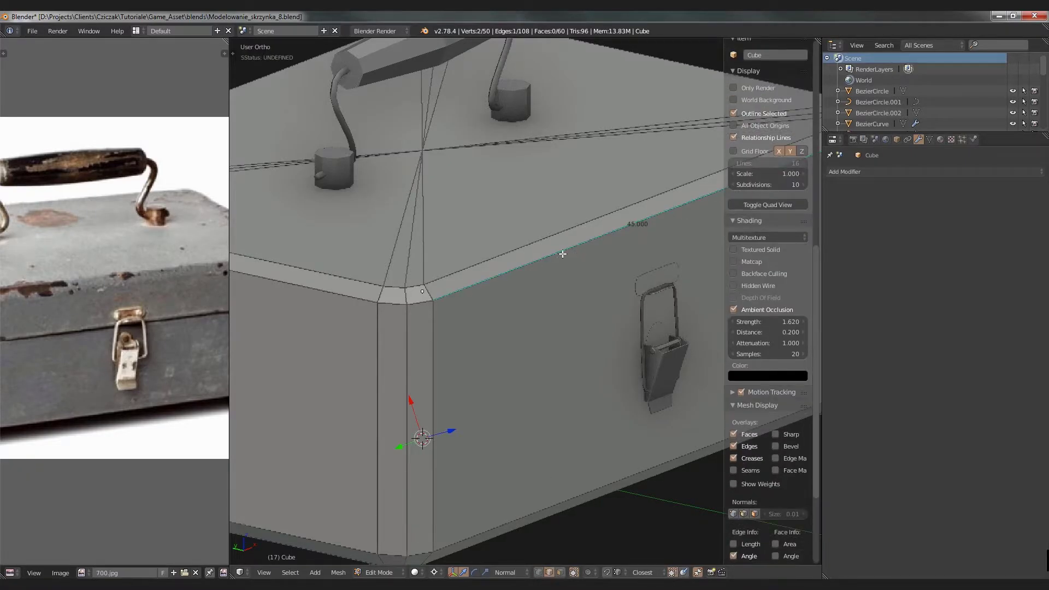
{"action": "middle_click_drag", "start_coordinate": [563, 254], "coordinate": [535, 257], "text": "shift"}
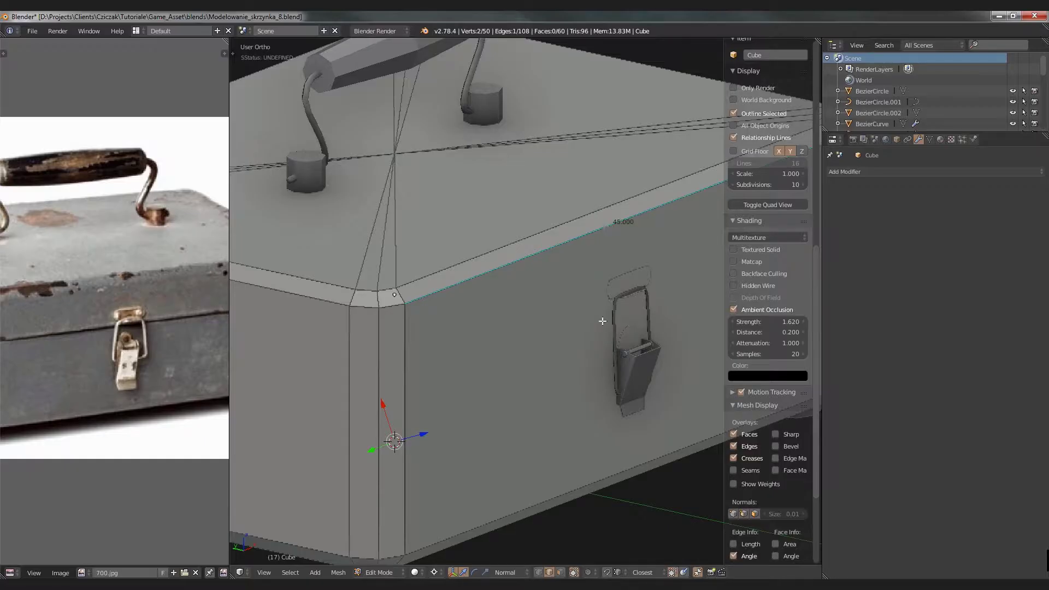
{"action": "middle_click_drag", "start_coordinate": [602, 321], "coordinate": [579, 289]}
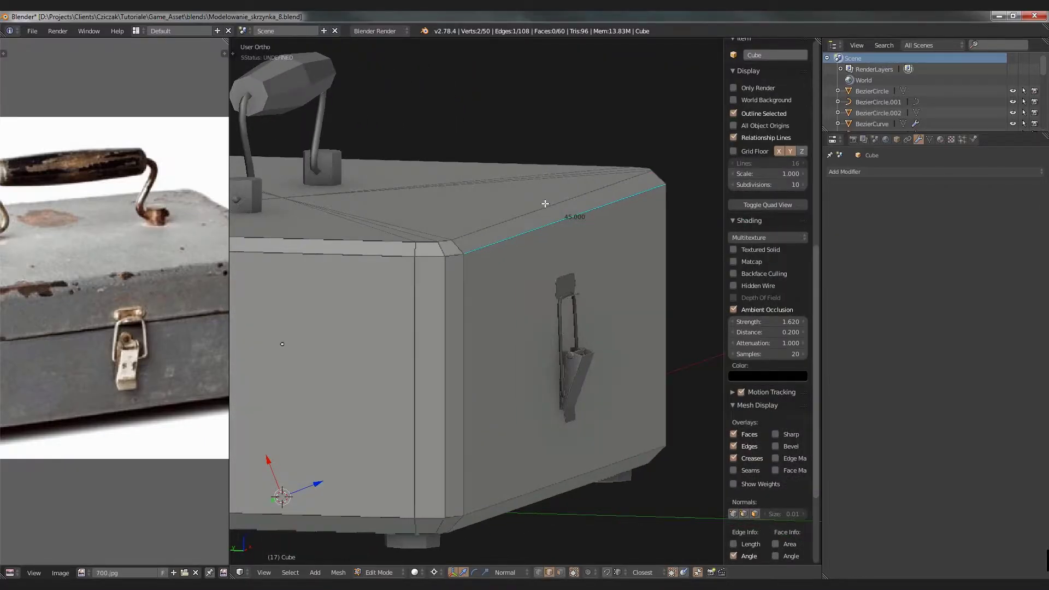
{"action": "right_click", "coordinate": [545, 203]}
{"action": "right_click", "coordinate": [470, 309]}
{"action": "middle_click_drag", "start_coordinate": [490, 269], "coordinate": [464, 411]}
Step: Check the angles of the vertical corner edges and the adjoining chamfer edges at the box's near corner
{"action": "right_click", "coordinate": [427, 377]}
{"action": "right_click", "coordinate": [406, 359]}
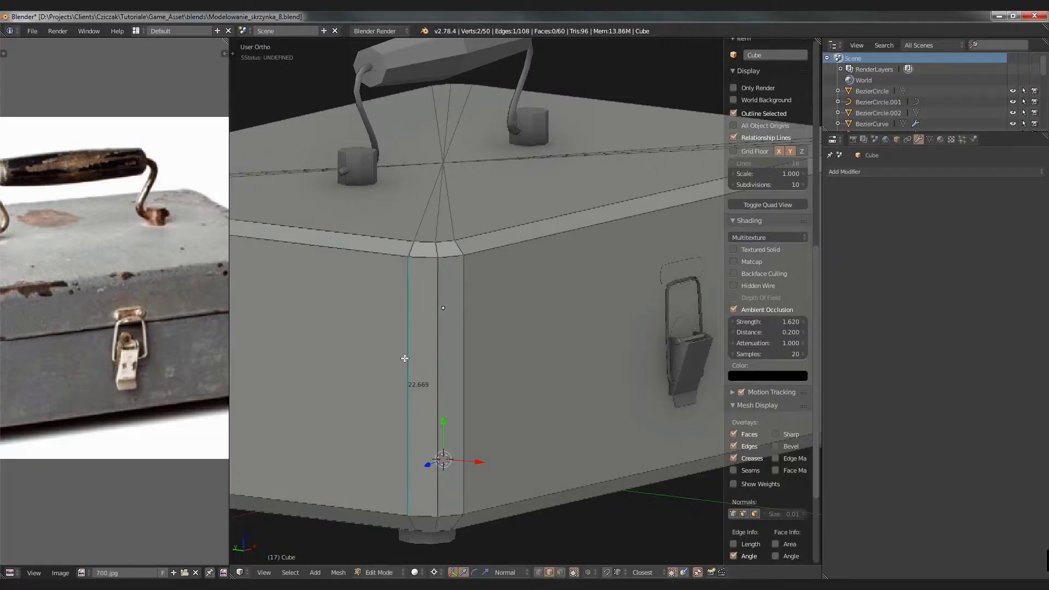
{"action": "right_click", "coordinate": [427, 259]}
{"action": "right_click", "coordinate": [427, 241]}
{"action": "right_click", "coordinate": [447, 241]}
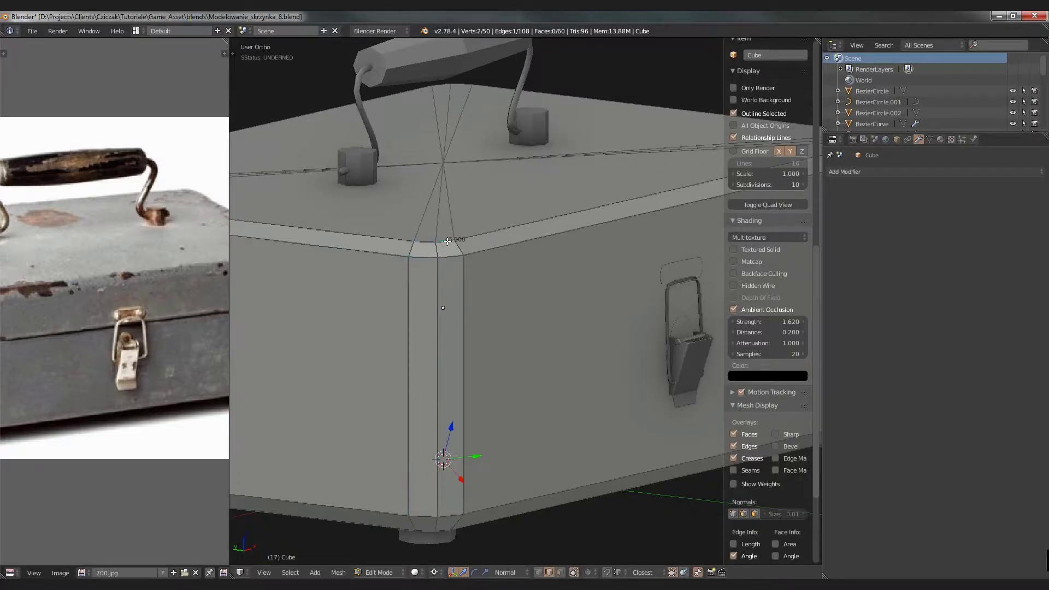
{"action": "right_click", "coordinate": [394, 239]}
{"action": "scroll", "coordinate": [394, 239], "scroll_direction": "down", "scroll_amount": 4}
{"action": "middle_click_drag", "start_coordinate": [393, 238], "coordinate": [449, 329]}
{"action": "middle_click_drag", "start_coordinate": [526, 287], "coordinate": [529, 309]}
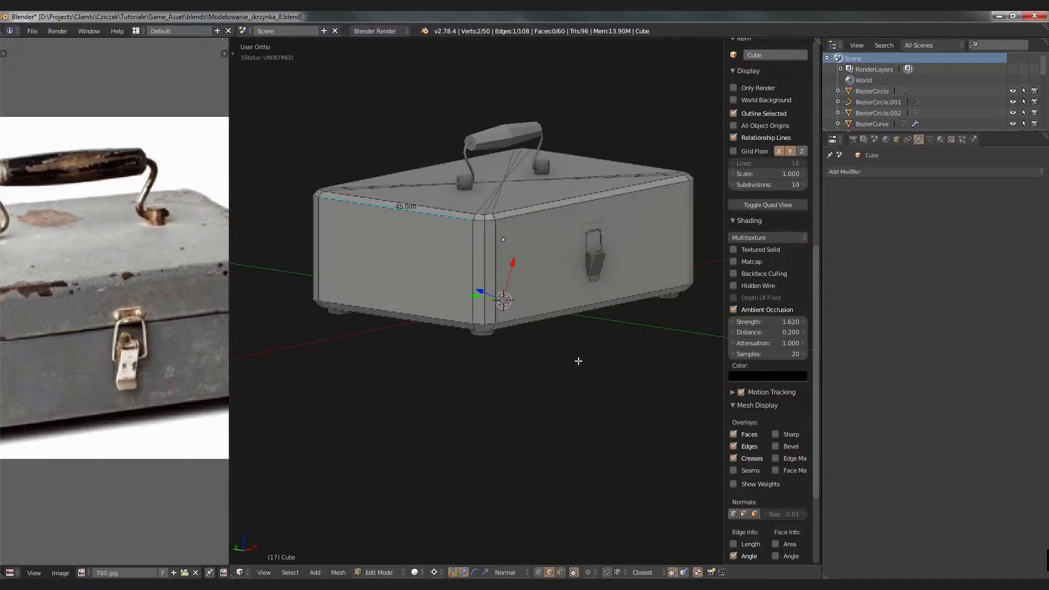
Step: Select the edge loop around the box's top face and mark it as a seam
{"action": "middle_click_drag", "start_coordinate": [495, 391], "coordinate": [520, 299]}
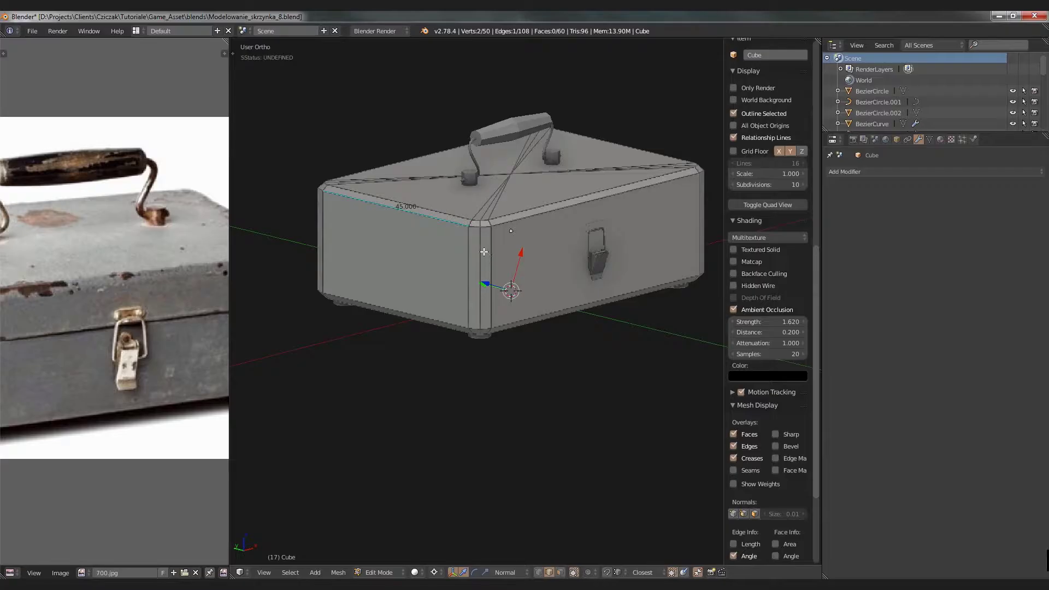
{"action": "middle_click_drag", "start_coordinate": [496, 275], "coordinate": [441, 230]}
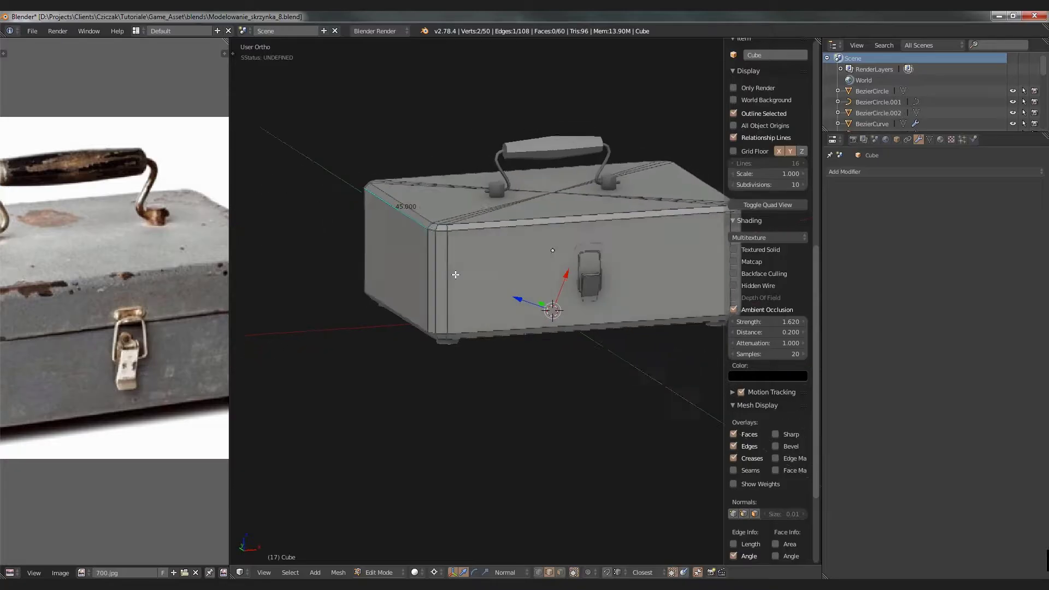
{"action": "scroll", "coordinate": [441, 229], "scroll_direction": "up", "scroll_amount": 3}
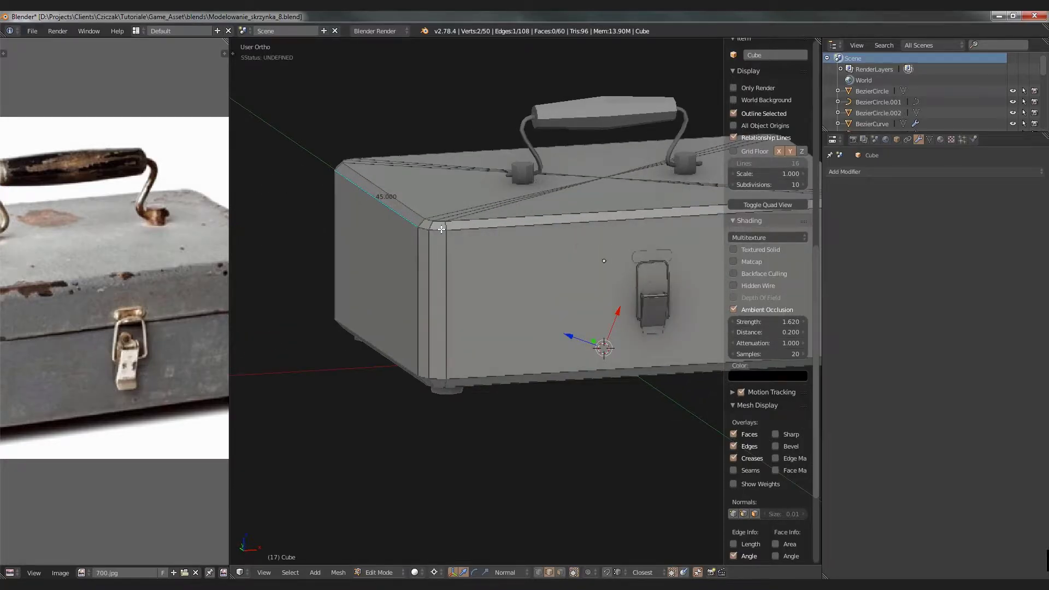
{"action": "left_click", "coordinate": [541, 214], "text": "alt"}
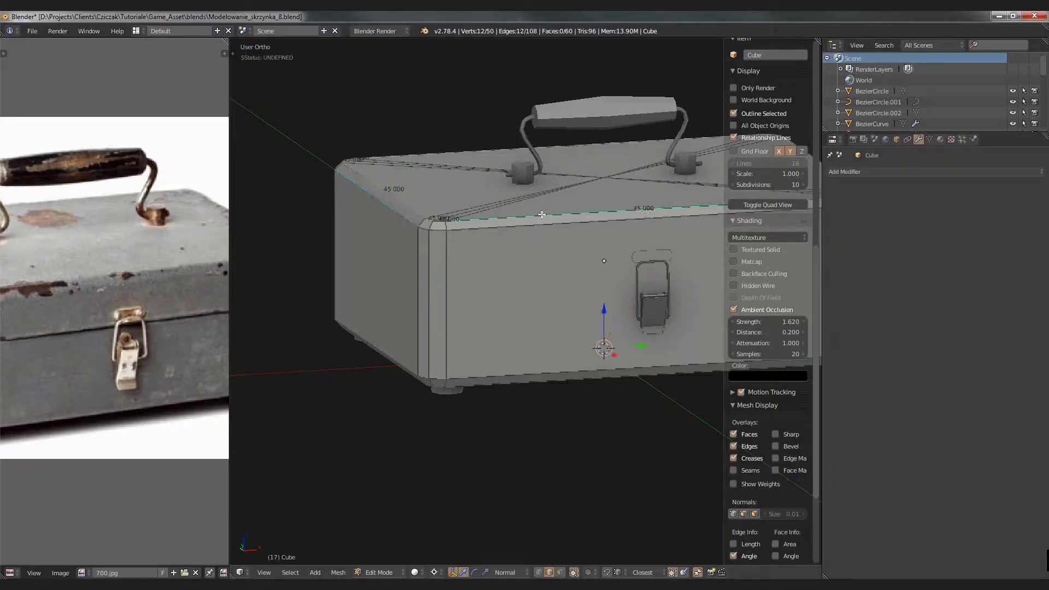
{"action": "middle_click_drag", "start_coordinate": [541, 214], "coordinate": [546, 357]}
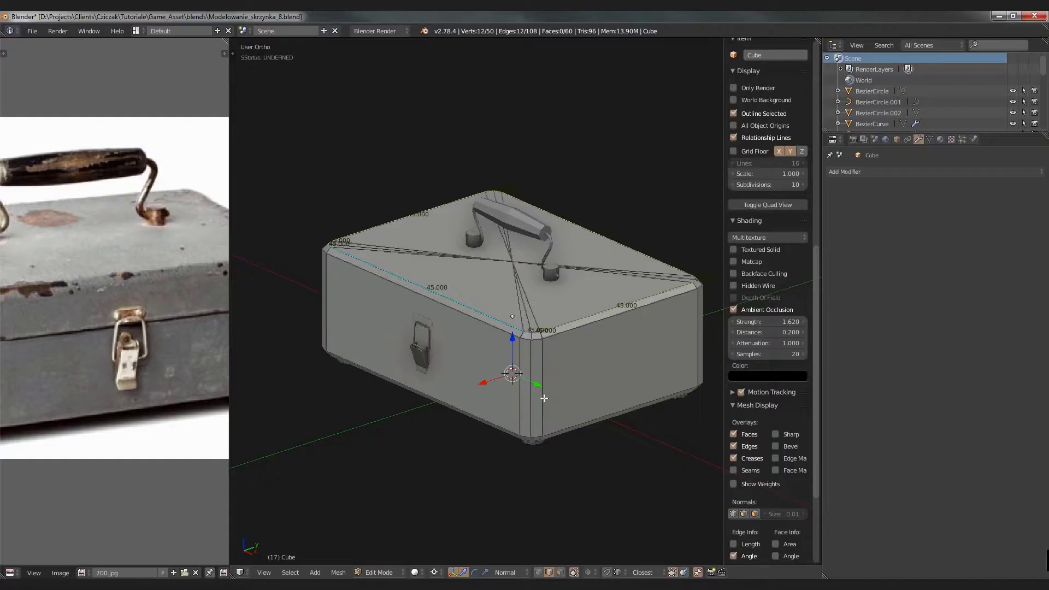
{"action": "middle_click_drag", "start_coordinate": [549, 417], "coordinate": [549, 411]}
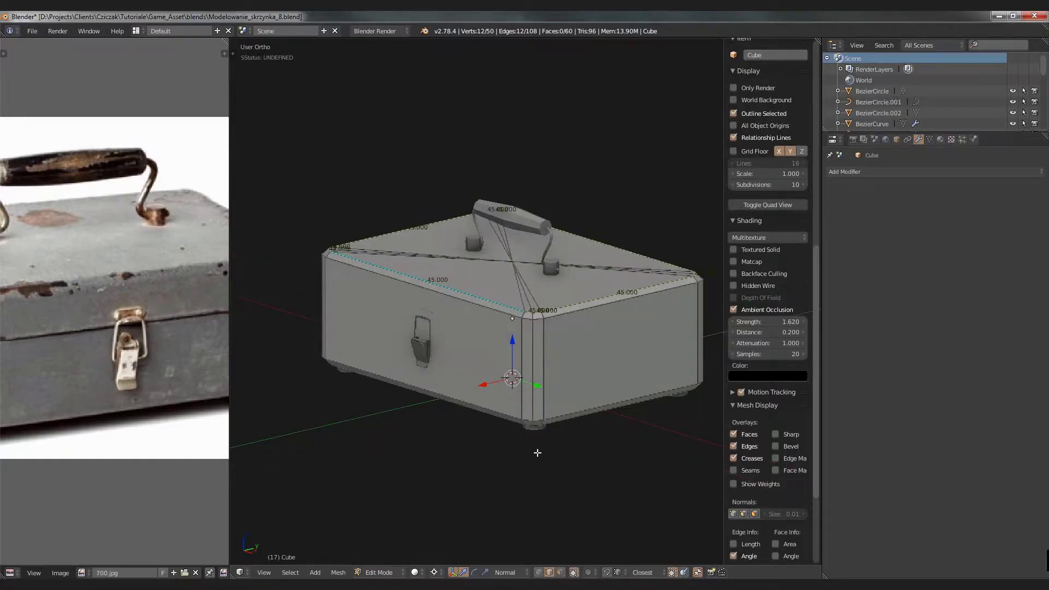
{"action": "middle_click_drag", "start_coordinate": [515, 377], "coordinate": [519, 374]}
{"action": "key", "text": "ctrl+e"}
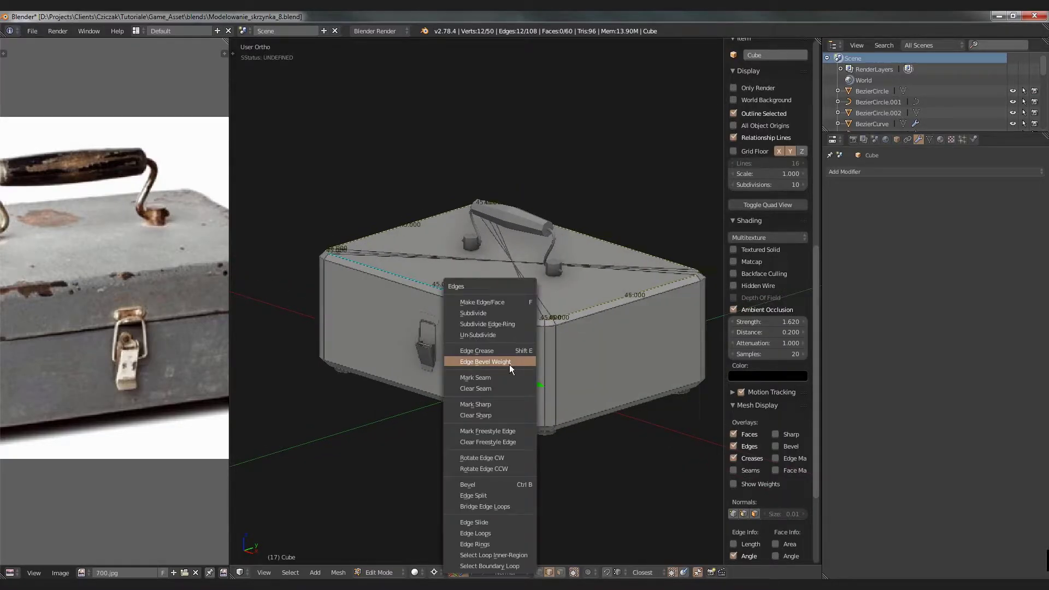
{"action": "key", "text": "ctrl+e"}
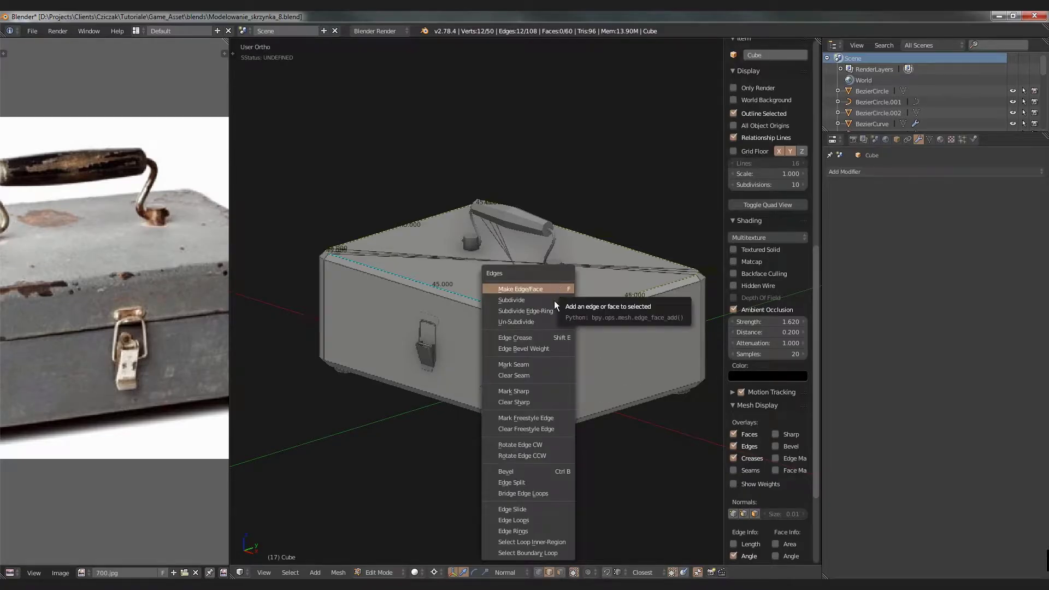
{"action": "left_click", "coordinate": [532, 363]}
{"action": "middle_click_drag", "start_coordinate": [532, 363], "coordinate": [459, 304]}
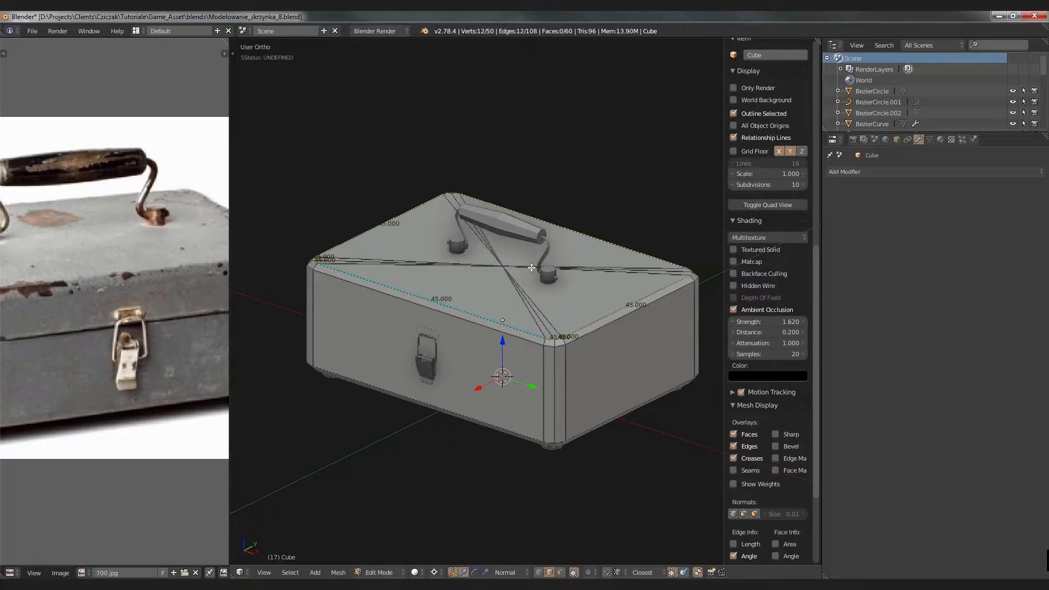
Step: Add the edge loop around the box's underside to the selection, mark it as a seam, and clear the selection
{"action": "middle_click_drag", "start_coordinate": [538, 403], "coordinate": [548, 278]}
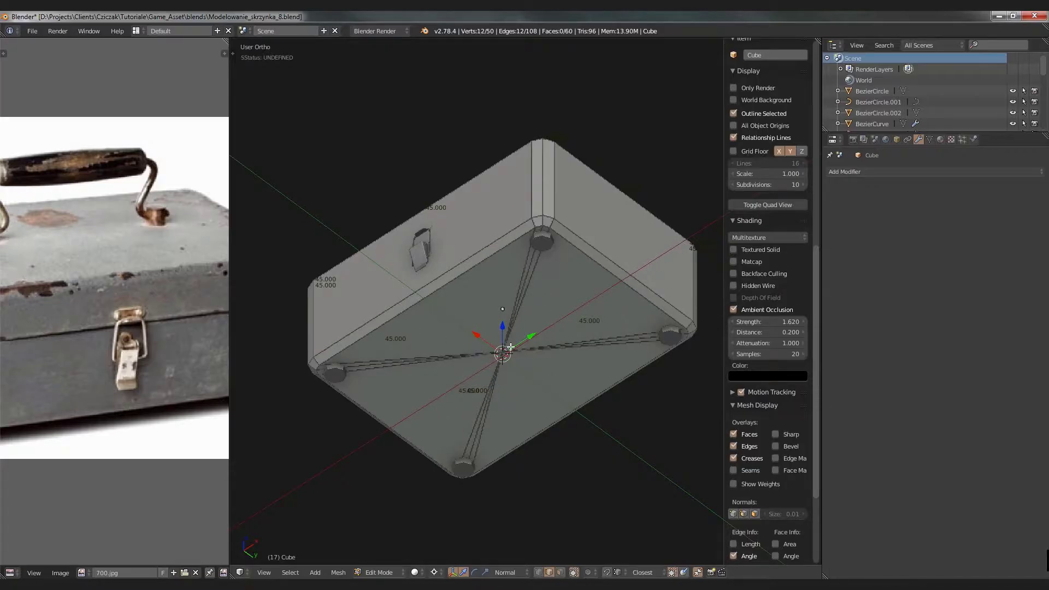
{"action": "middle_click_drag", "start_coordinate": [489, 301], "coordinate": [492, 361]}
{"action": "middle_click_drag", "start_coordinate": [491, 409], "coordinate": [482, 321]}
{"action": "right_click", "coordinate": [512, 228], "text": "alt+shift"}
{"action": "middle_click_drag", "start_coordinate": [556, 357], "coordinate": [547, 350]}
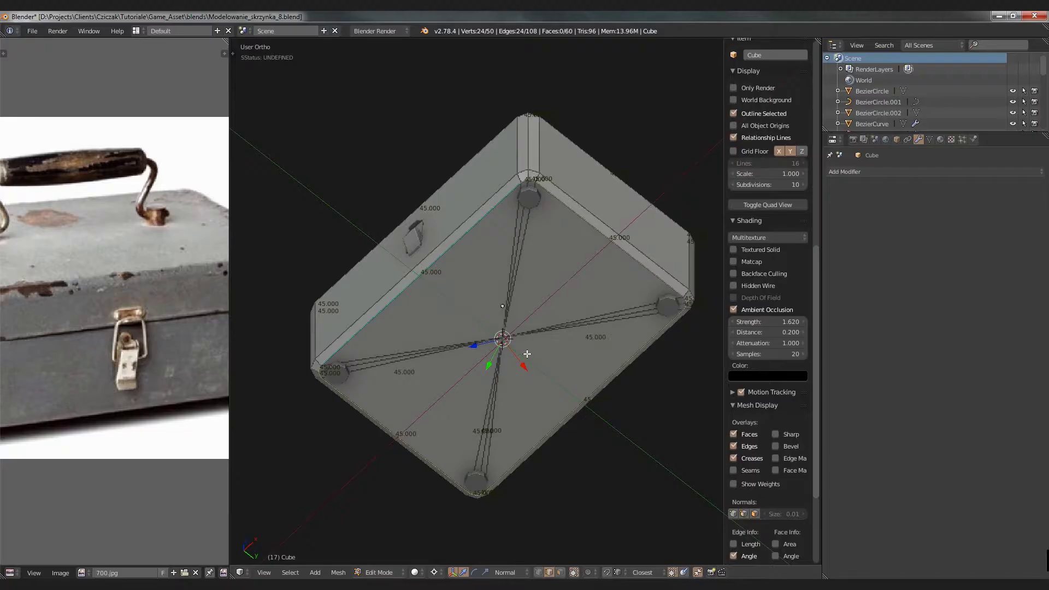
{"action": "key", "text": "ctrl+e"}
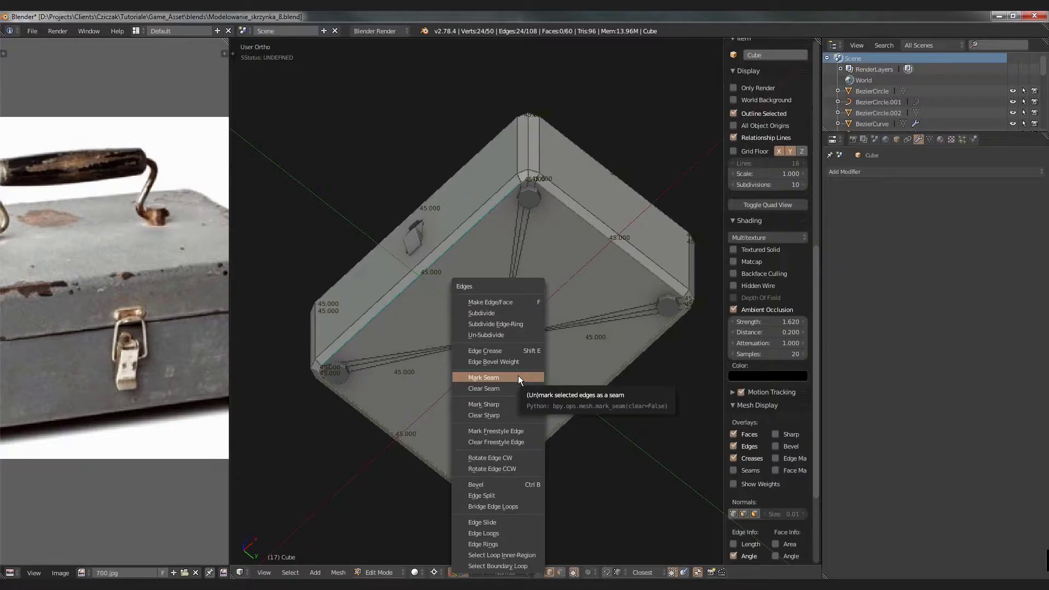
{"action": "left_click", "coordinate": [518, 377]}
{"action": "key", "text": "a"}
Step: Select one vertical edge and its upper and lower chamfer edges at a corner of the side opposite the latch
{"action": "middle_click_drag", "start_coordinate": [526, 254], "coordinate": [380, 307]}
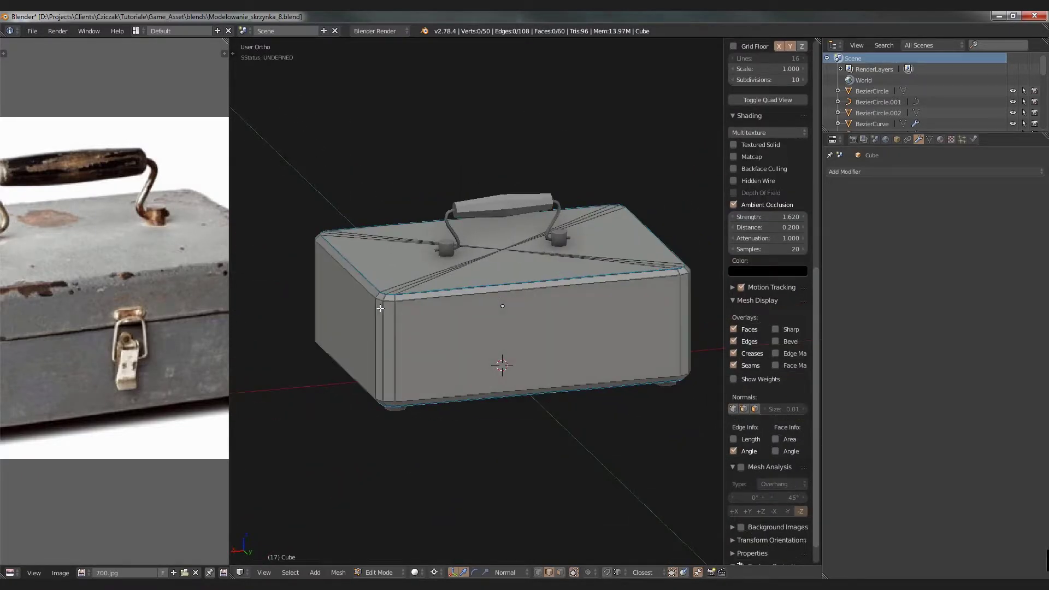
{"action": "mouse_move", "coordinate": [468, 329]}
{"action": "middle_mouse_down"}
{"action": "mouse_move", "coordinate": [438, 336]}
{"action": "mouse_move", "coordinate": [467, 343]}
{"action": "middle_mouse_up"}
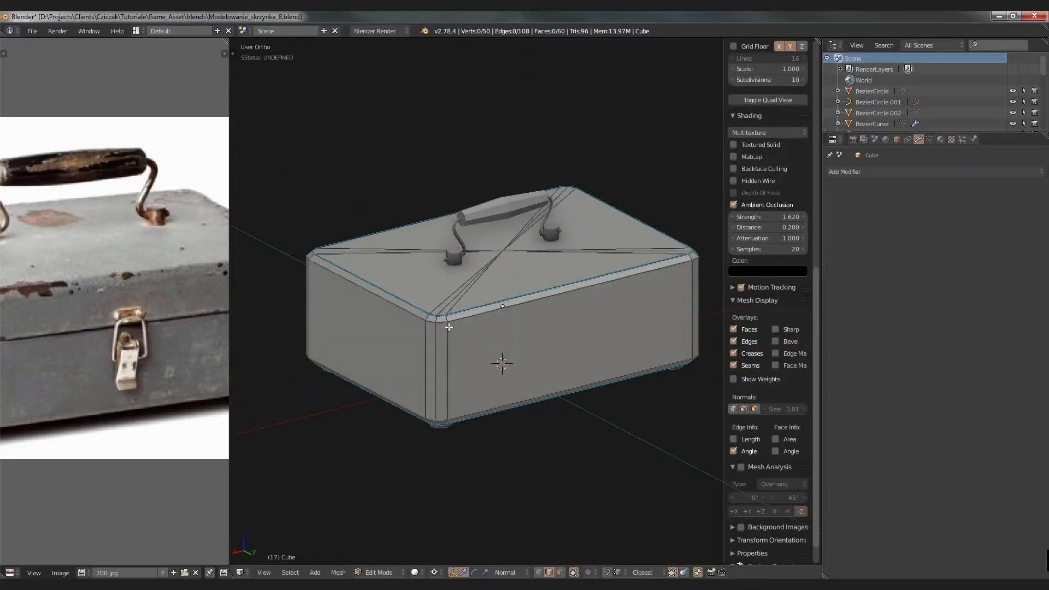
{"action": "scroll", "coordinate": [429, 367], "scroll_direction": "up", "scroll_amount": 3}
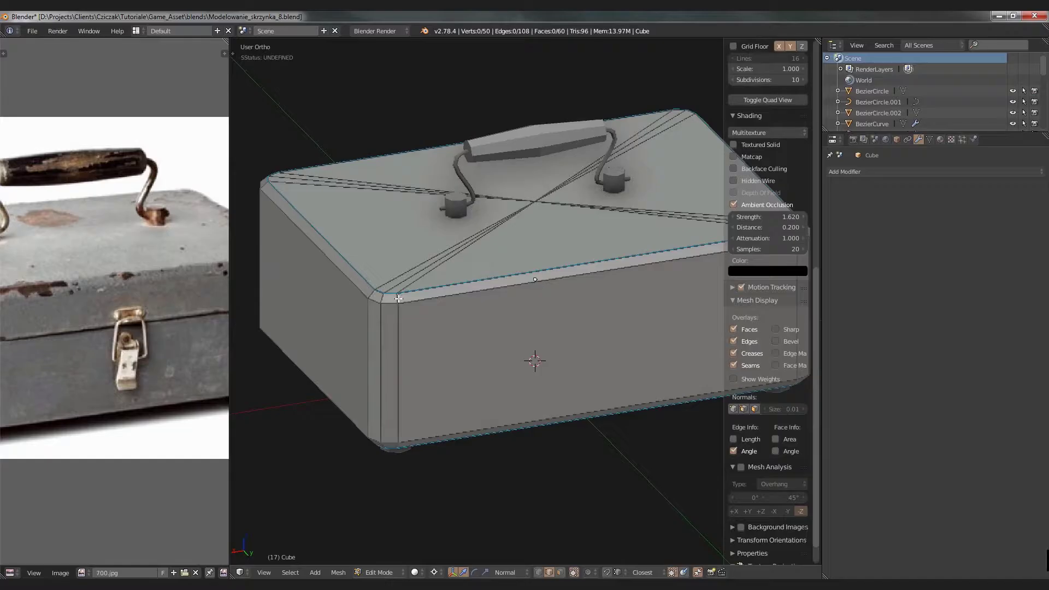
{"action": "right_click", "coordinate": [398, 298]}
{"action": "right_click", "coordinate": [403, 350], "text": "shift"}
{"action": "middle_click_drag", "start_coordinate": [409, 464], "coordinate": [426, 330]}
{"action": "right_click", "coordinate": [396, 458], "text": "shift"}
{"action": "scroll", "coordinate": [549, 350], "scroll_direction": "up", "scroll_amount": 1}
{"action": "right_click", "coordinate": [550, 344], "text": "shift"}
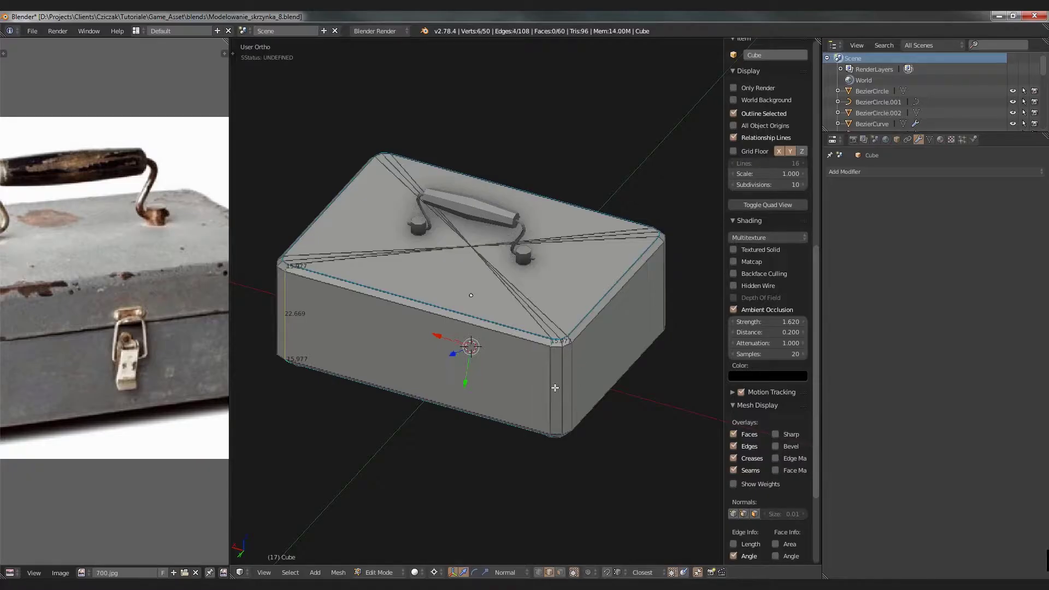
{"action": "right_click", "coordinate": [554, 385], "text": "shift"}
{"action": "middle_click_drag", "start_coordinate": [544, 405], "coordinate": [542, 368]}
{"action": "right_click", "coordinate": [549, 372], "text": "shift"}
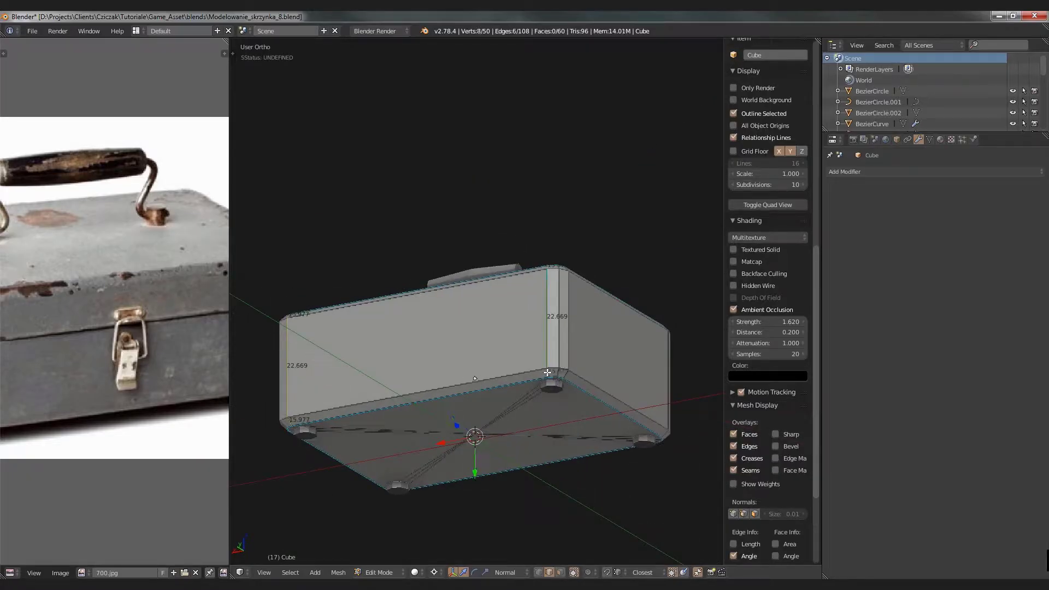
{"action": "middle_click_drag", "start_coordinate": [562, 223], "coordinate": [553, 306]}
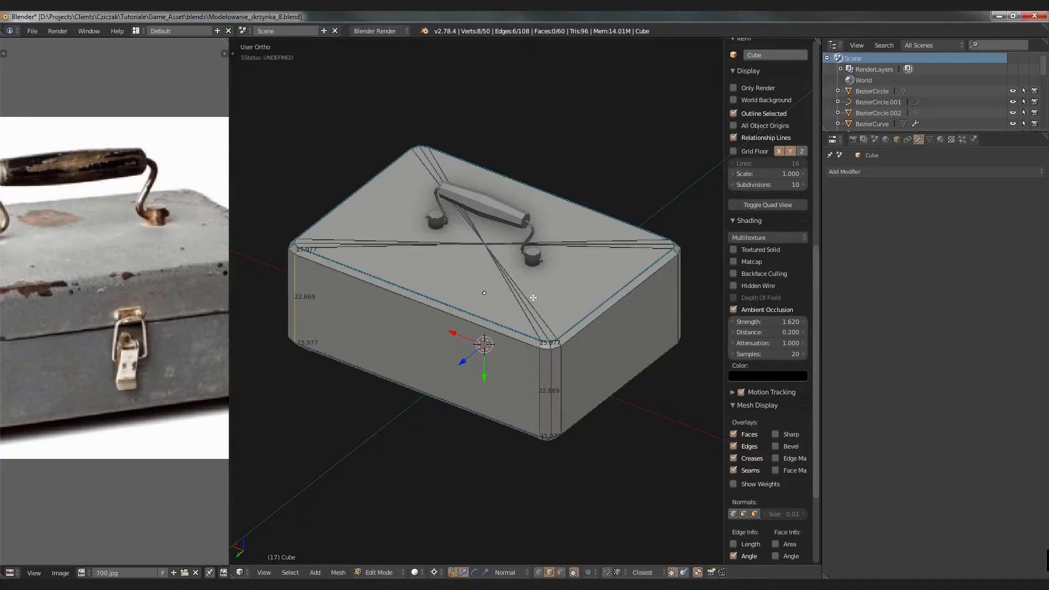
{"action": "middle_click_drag", "start_coordinate": [613, 356], "coordinate": [489, 378]}
{"action": "scroll", "coordinate": [489, 377], "scroll_direction": "up", "scroll_amount": 2}
{"action": "key", "text": "z"}
{"action": "left_click_drag", "start_coordinate": [504, 305], "coordinate": [568, 516]}
{"action": "key", "text": "z"}
{"action": "middle_click_drag", "start_coordinate": [450, 373], "coordinate": [380, 278]}
Step: Mark the selected vertical and chamfer edges at the rear corner as a seam, then clear the selection and inspect the corner
{"action": "key", "text": "ctrl+e"}
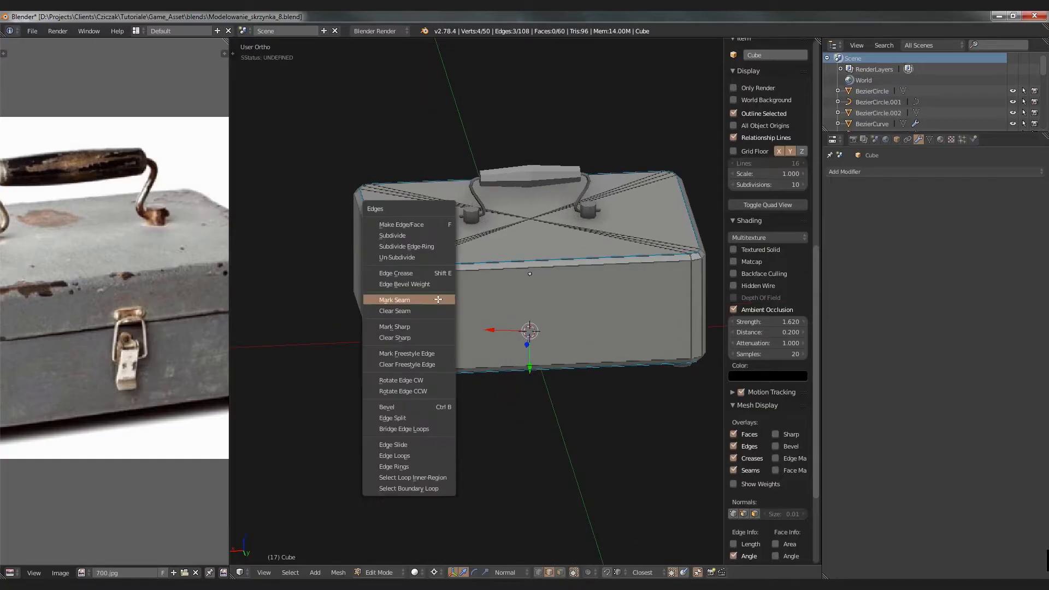
{"action": "left_click", "coordinate": [439, 303]}
{"action": "key", "text": "a"}
{"action": "middle_click_drag", "start_coordinate": [431, 325], "coordinate": [494, 310]}
{"action": "key", "text": "a"}
Step: Return to object mode with wireframe display and review the box's transform values and overall shape
{"action": "key", "text": "a"}
{"action": "middle_click_drag", "start_coordinate": [431, 333], "coordinate": [468, 346]}
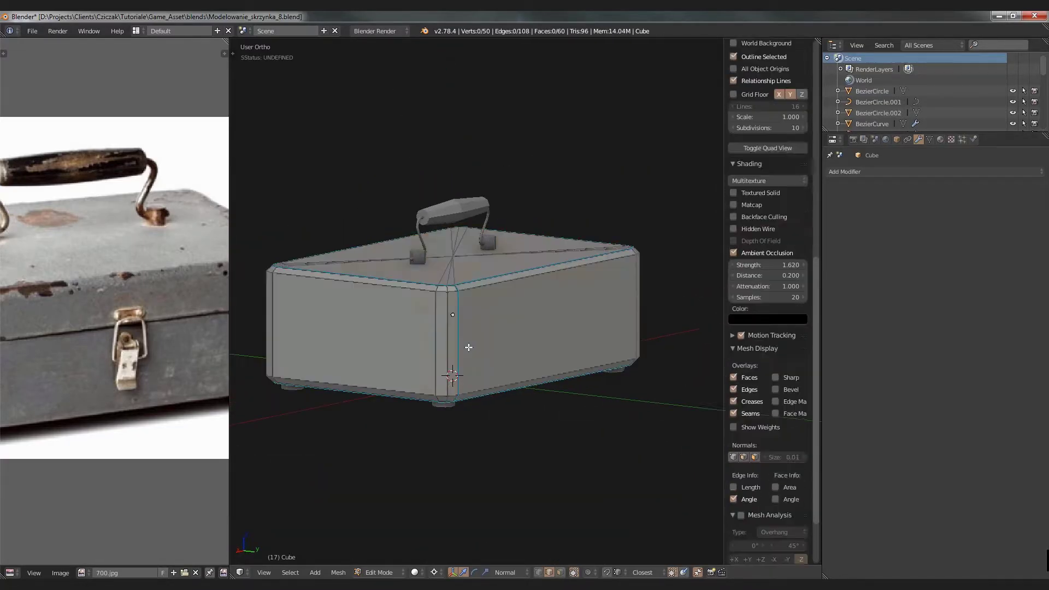
{"action": "mouse_move", "coordinate": [449, 406]}
{"action": "middle_mouse_down"}
{"action": "mouse_move", "coordinate": [453, 363]}
{"action": "mouse_move", "coordinate": [461, 417]}
{"action": "middle_mouse_up"}
{"action": "key", "text": "a"}
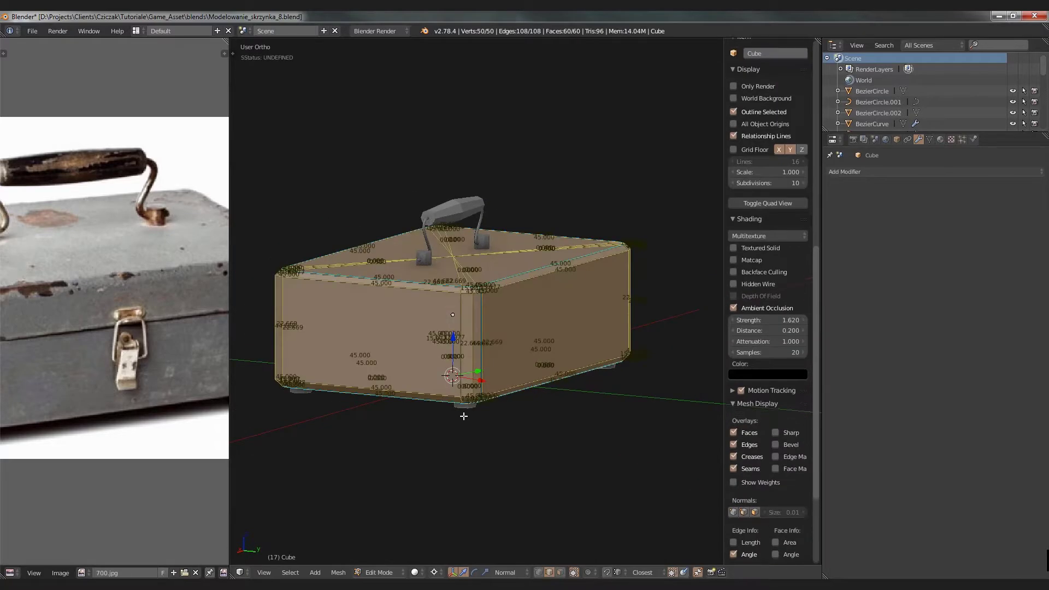
{"action": "key", "text": "a"}
{"action": "key", "text": "z"}
{"action": "key", "text": "Tab"}
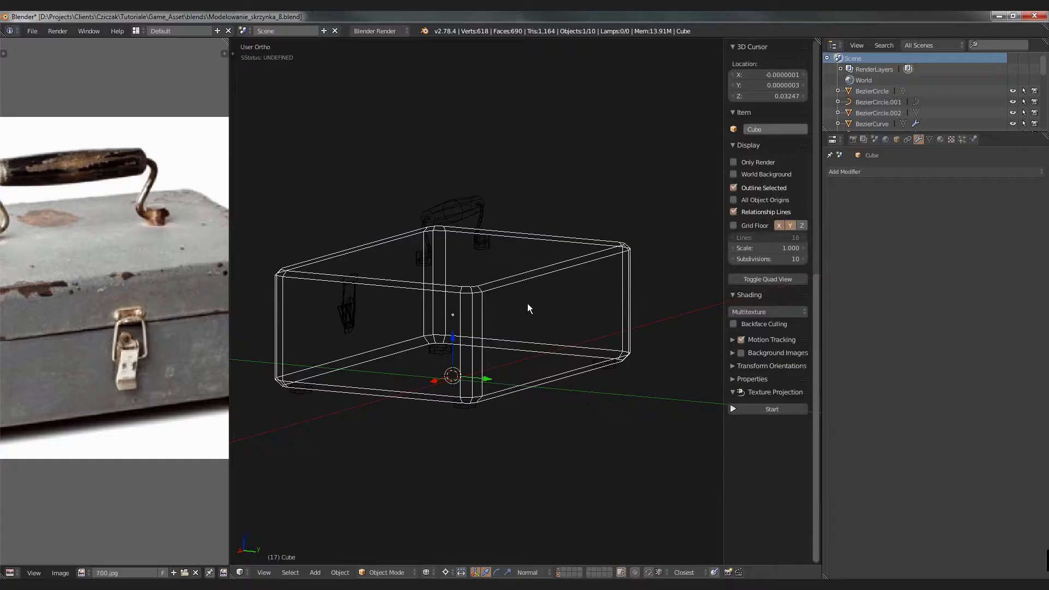
{"action": "scroll", "coordinate": [781, 234], "scroll_direction": "up", "scroll_amount": 10}
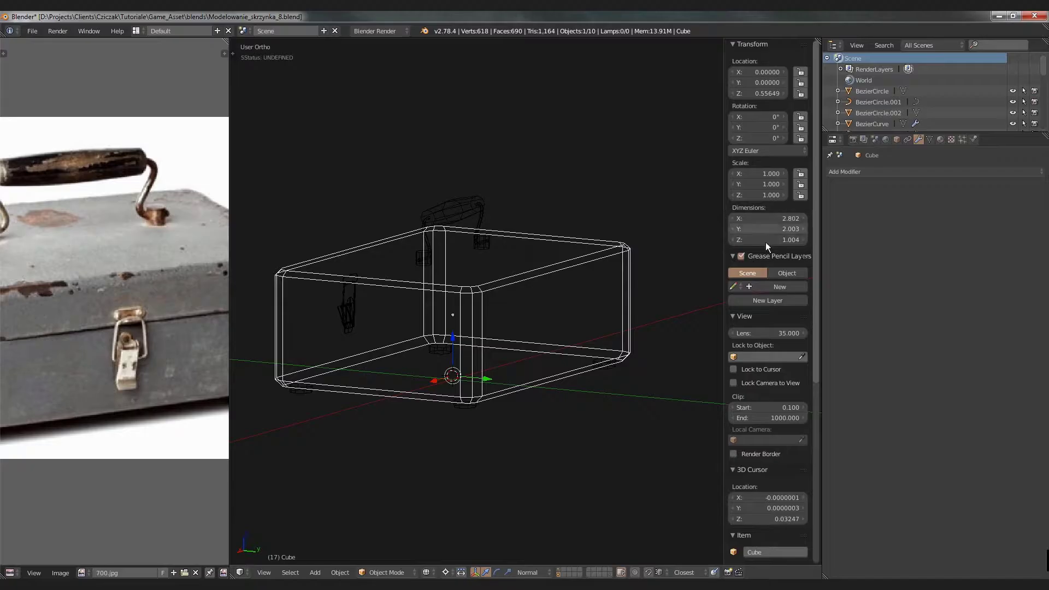
{"action": "middle_click_drag", "start_coordinate": [666, 275], "coordinate": [557, 322]}
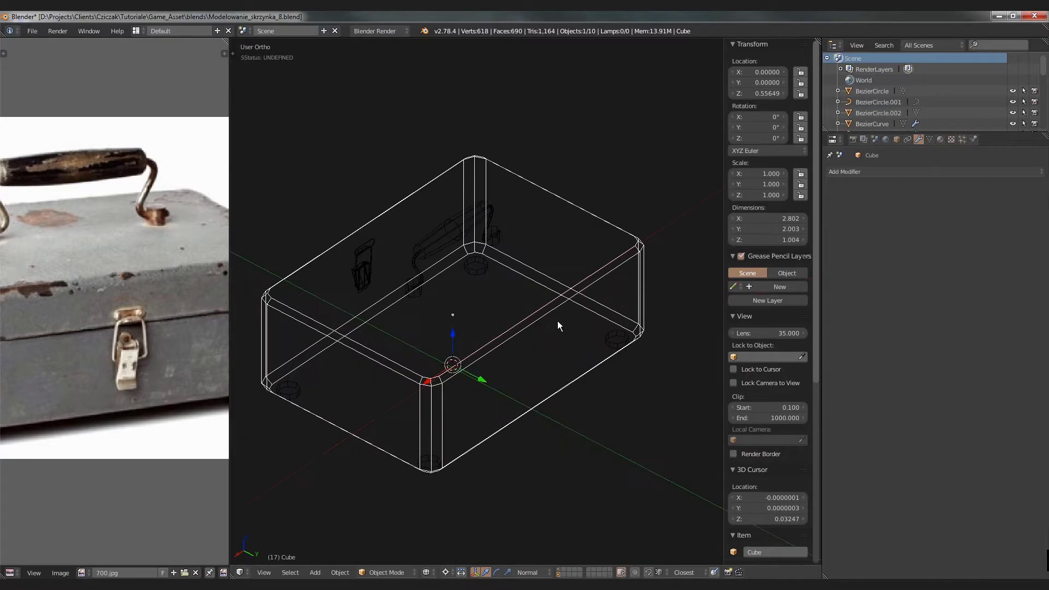
{"action": "scroll", "coordinate": [544, 115], "scroll_direction": "down", "scroll_amount": 2}
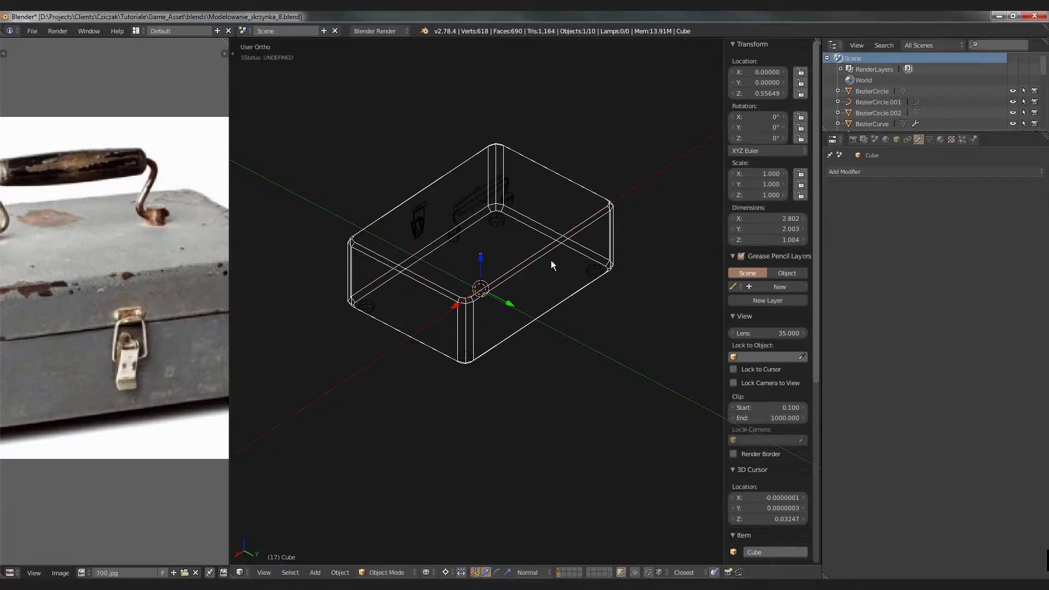
Step: Widen the image editor beside the 3D view, then unwrap the whole box mesh along its marked seams
{"action": "middle_click_drag", "start_coordinate": [551, 265], "coordinate": [509, 305]}
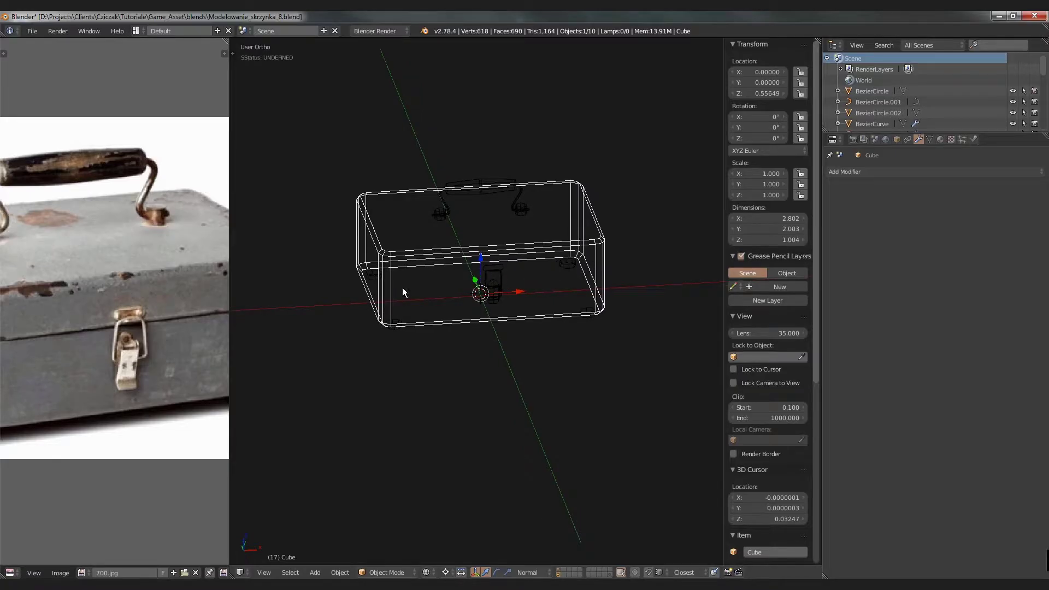
{"action": "left_click_drag", "start_coordinate": [229, 308], "coordinate": [420, 307]}
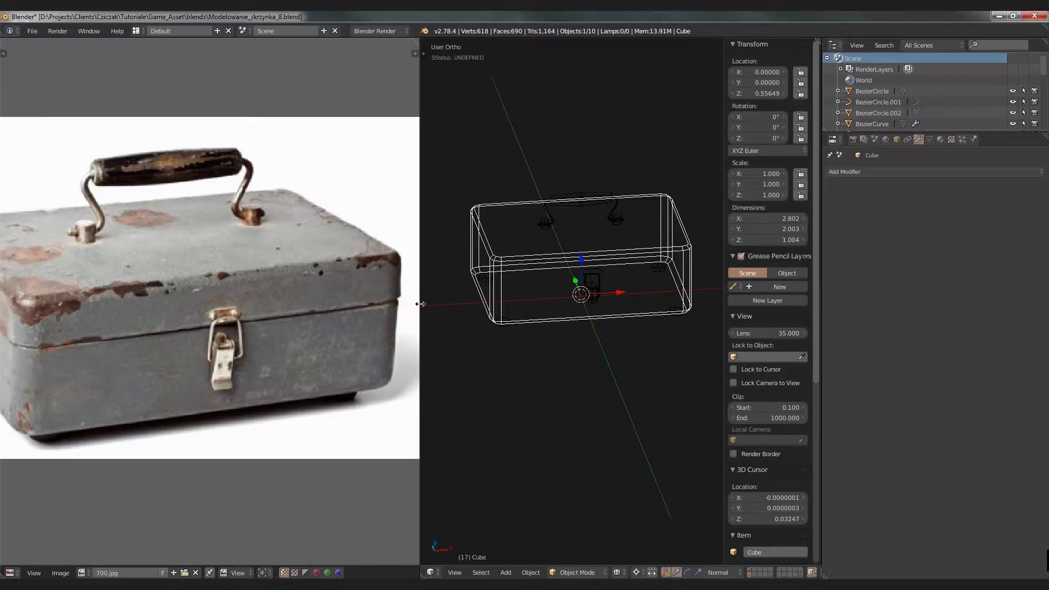
{"action": "scroll", "coordinate": [352, 254], "scroll_direction": "down", "scroll_amount": 2}
{"action": "middle_click_drag", "start_coordinate": [355, 271], "coordinate": [319, 276]}
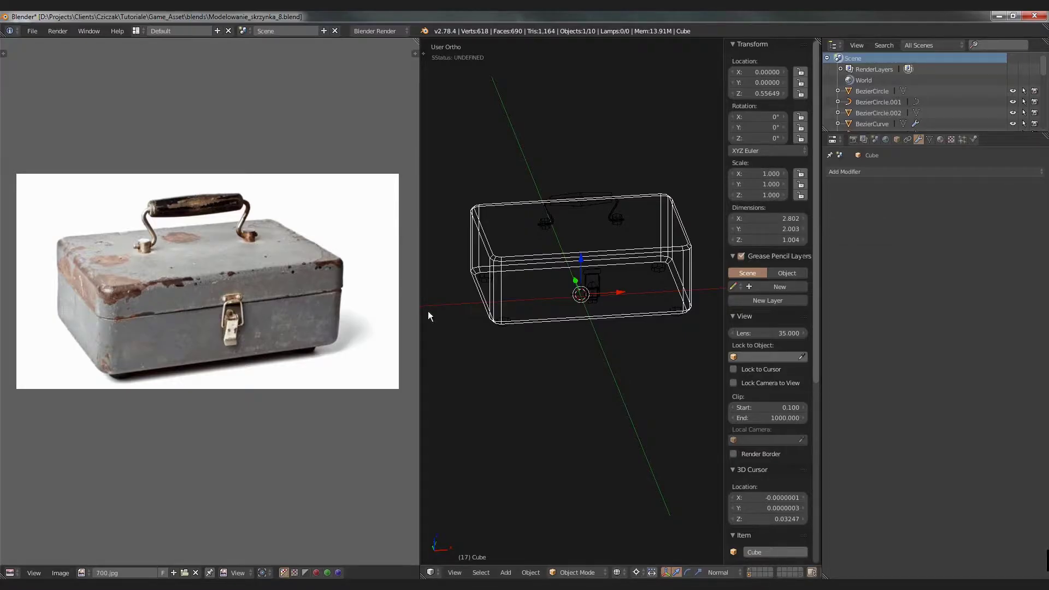
{"action": "key", "text": "Tab"}
{"action": "key", "text": "a"}
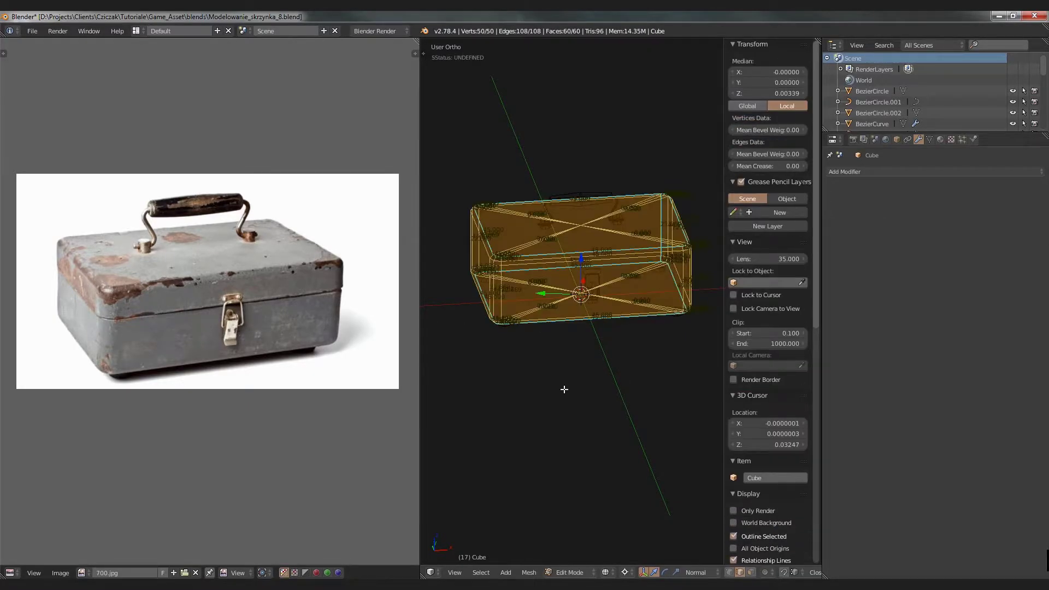
{"action": "key", "text": "u"}
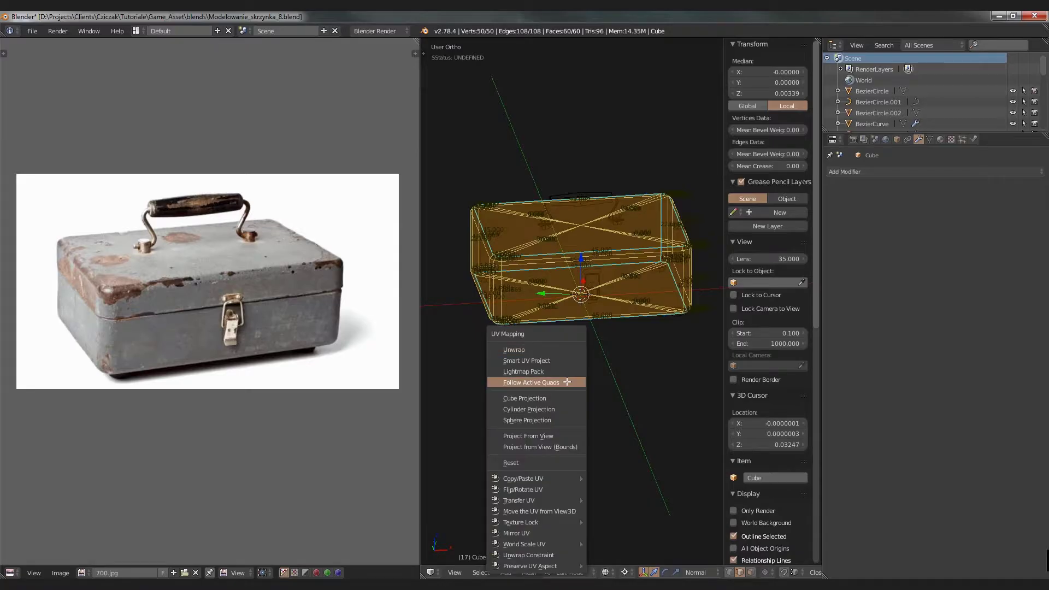
{"action": "left_click", "coordinate": [529, 349]}
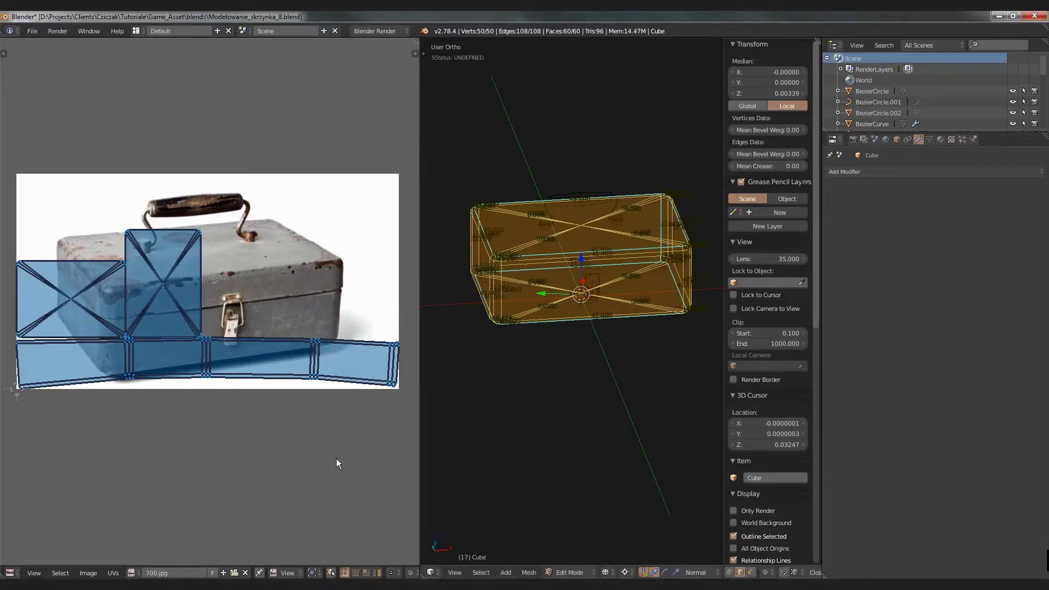
Step: Unlink the reference photo from the UV editor and unwrap the entire box mesh again
{"action": "left_click", "coordinate": [245, 573]}
{"action": "scroll", "coordinate": [188, 262], "scroll_direction": "up", "scroll_amount": 3}
{"action": "scroll", "coordinate": [252, 296], "scroll_direction": "down", "scroll_amount": 2}
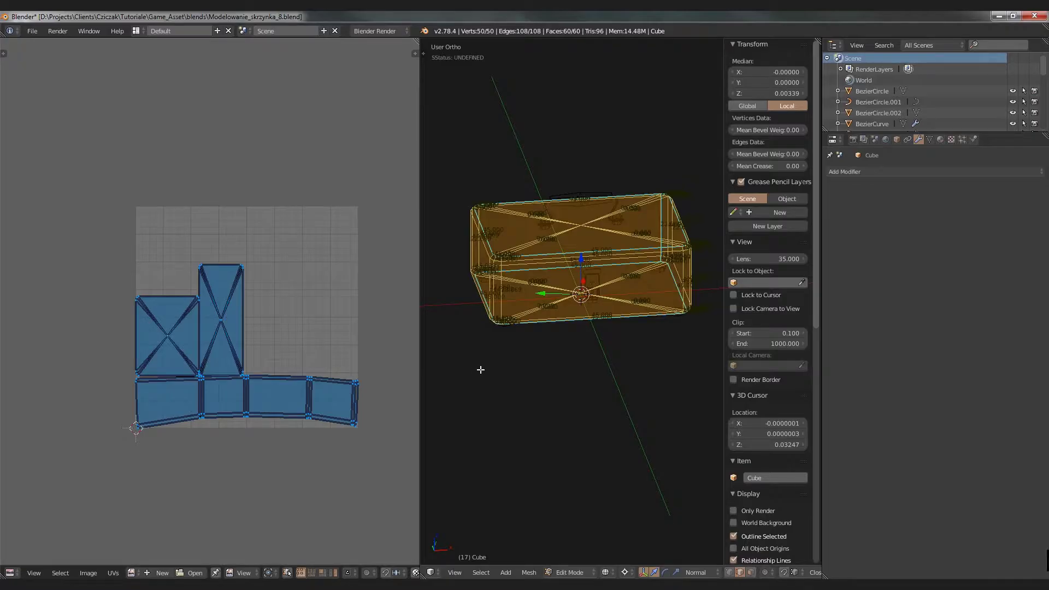
{"action": "key", "text": "u"}
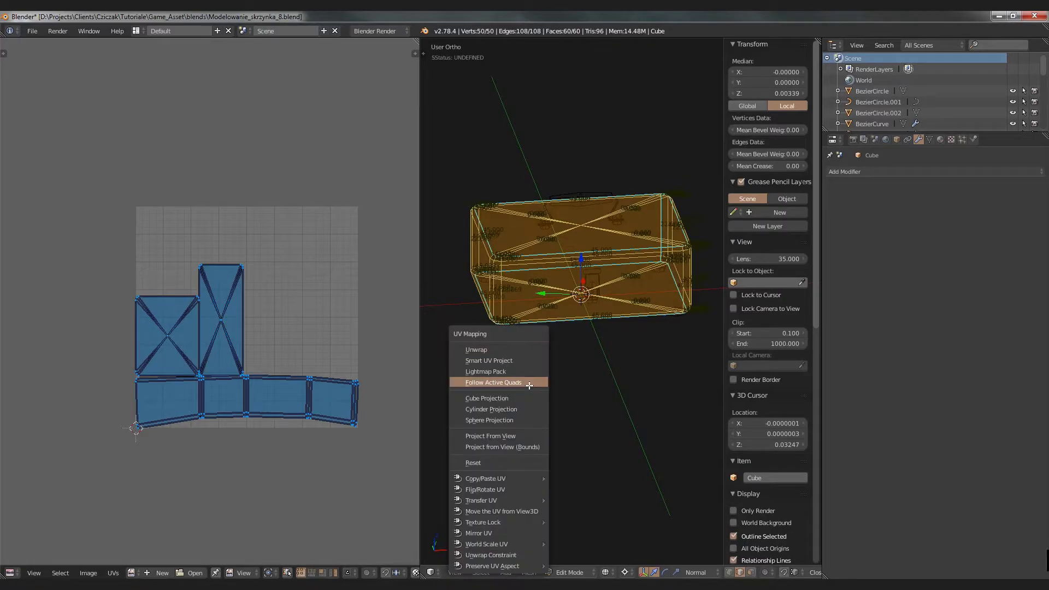
{"action": "left_click", "coordinate": [507, 350]}
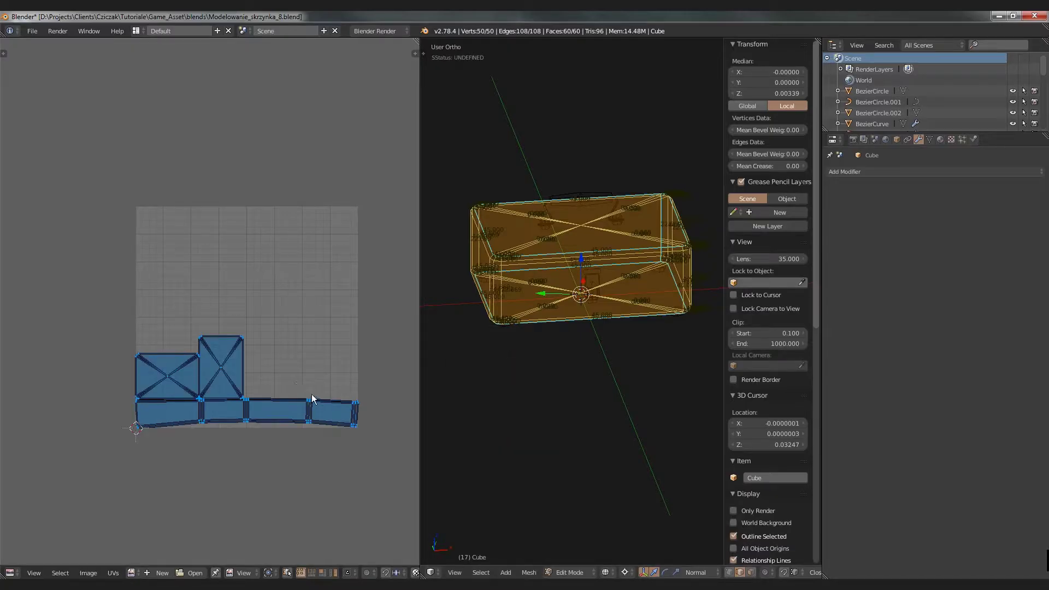
Step: Clear the UV selection and switch the UV editor to island selection mode
{"action": "right_click", "coordinate": [261, 405]}
{"action": "scroll", "coordinate": [271, 416], "scroll_direction": "up", "scroll_amount": 4}
{"action": "scroll", "coordinate": [268, 405], "scroll_direction": "down", "scroll_amount": 6}
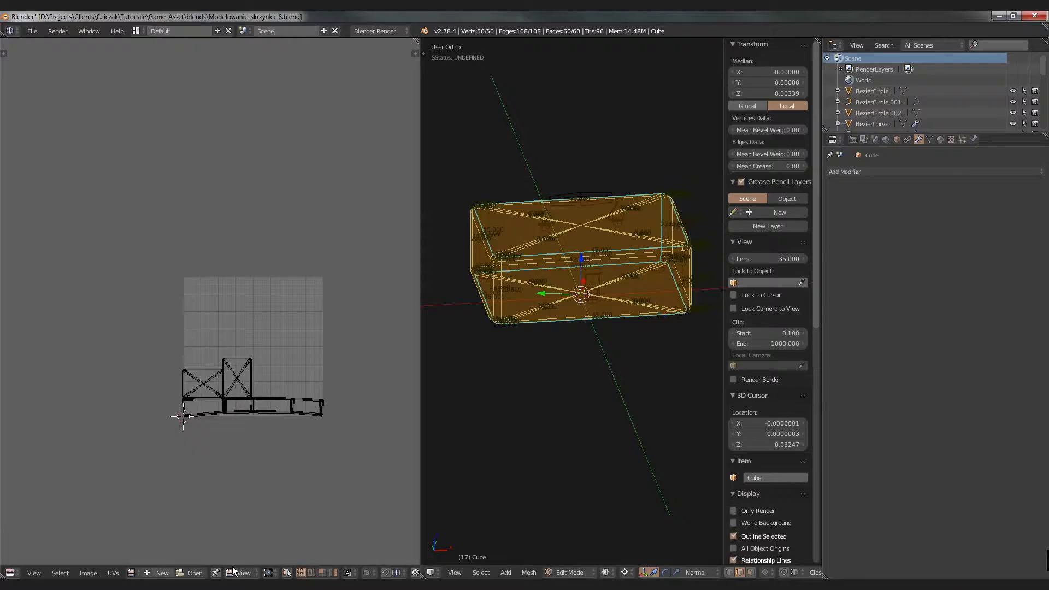
{"action": "left_click", "coordinate": [333, 573]}
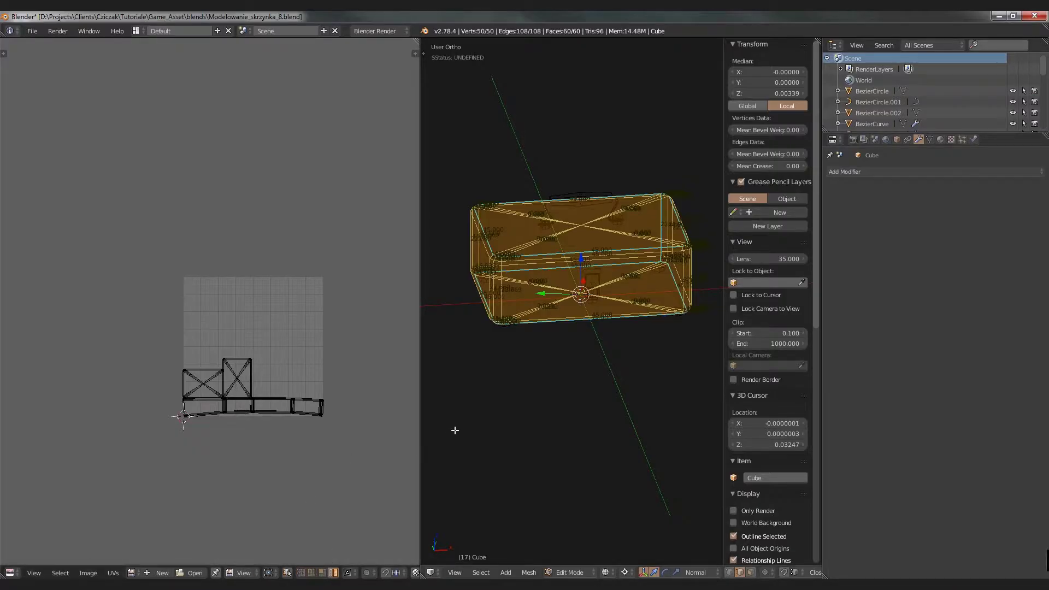
Step: Unwrap the whole box again with the tool settings shown and set the unwrap method to Conformal
{"action": "key", "text": "t"}
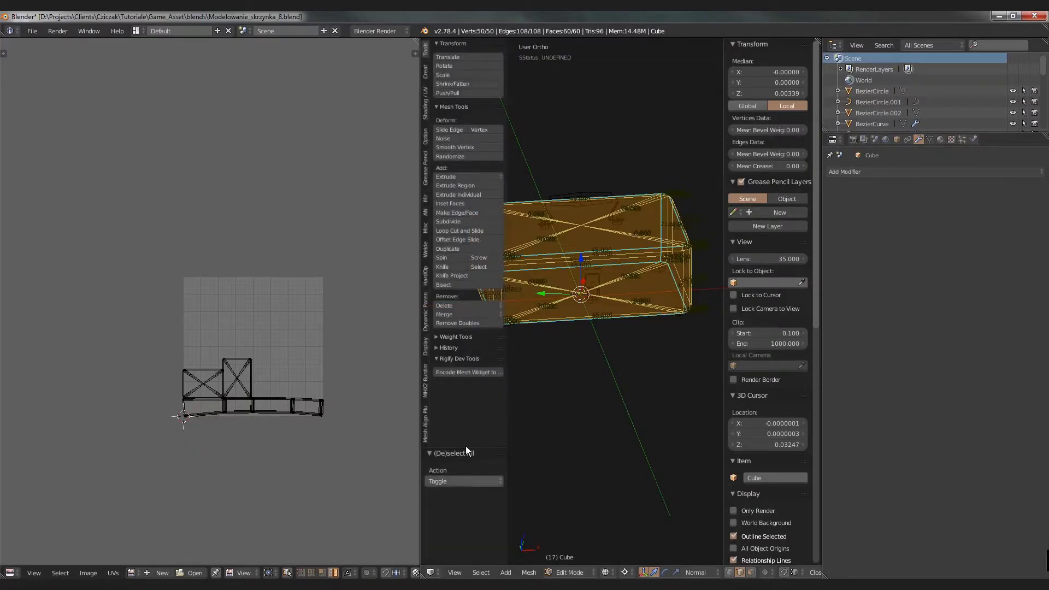
{"action": "key", "text": "u"}
{"action": "left_click", "coordinate": [596, 325]}
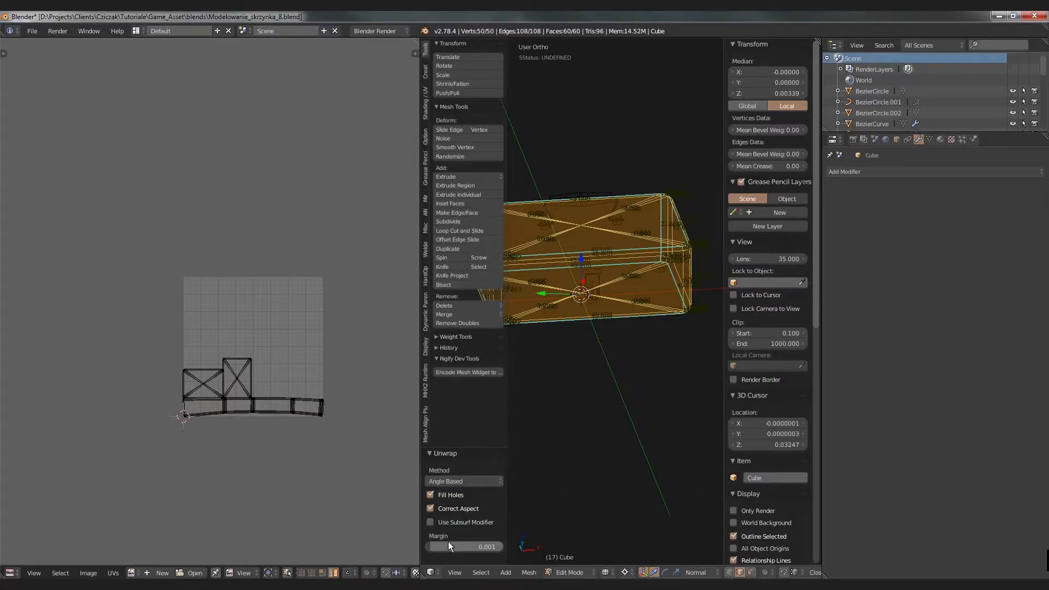
{"action": "left_click", "coordinate": [450, 480]}
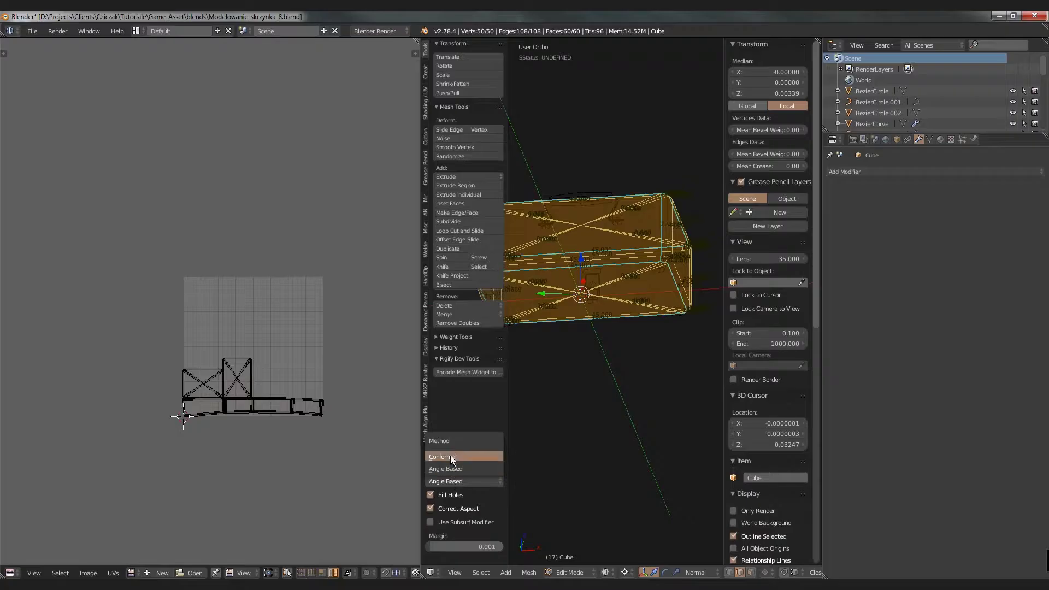
{"action": "left_click", "coordinate": [450, 456]}
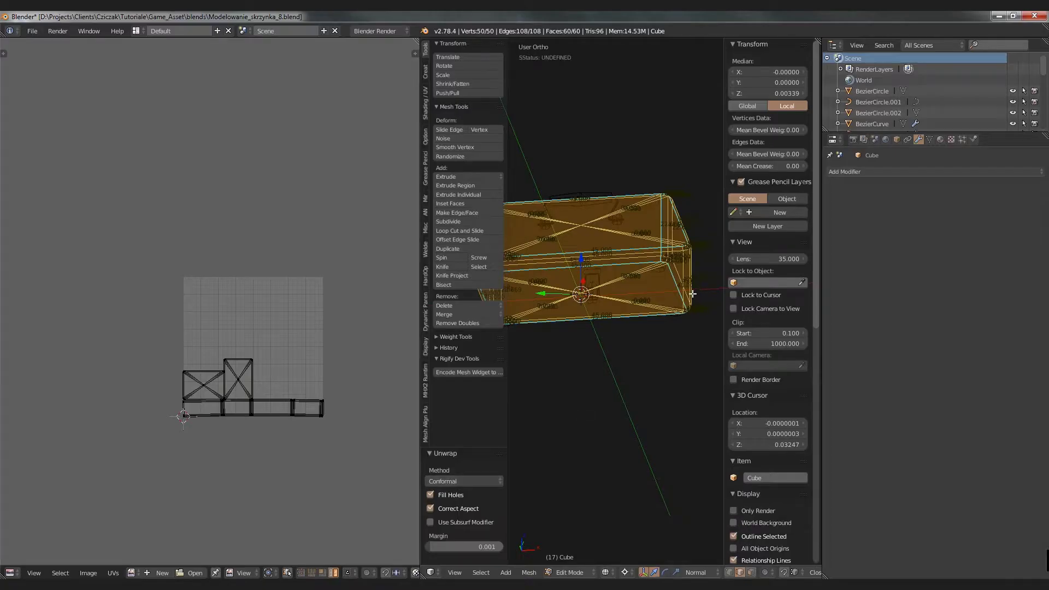
{"action": "mouse_move", "coordinate": [655, 332]}
{"action": "middle_mouse_down"}
{"action": "mouse_move", "coordinate": [681, 327]}
{"action": "mouse_move", "coordinate": [662, 321]}
{"action": "middle_mouse_up"}
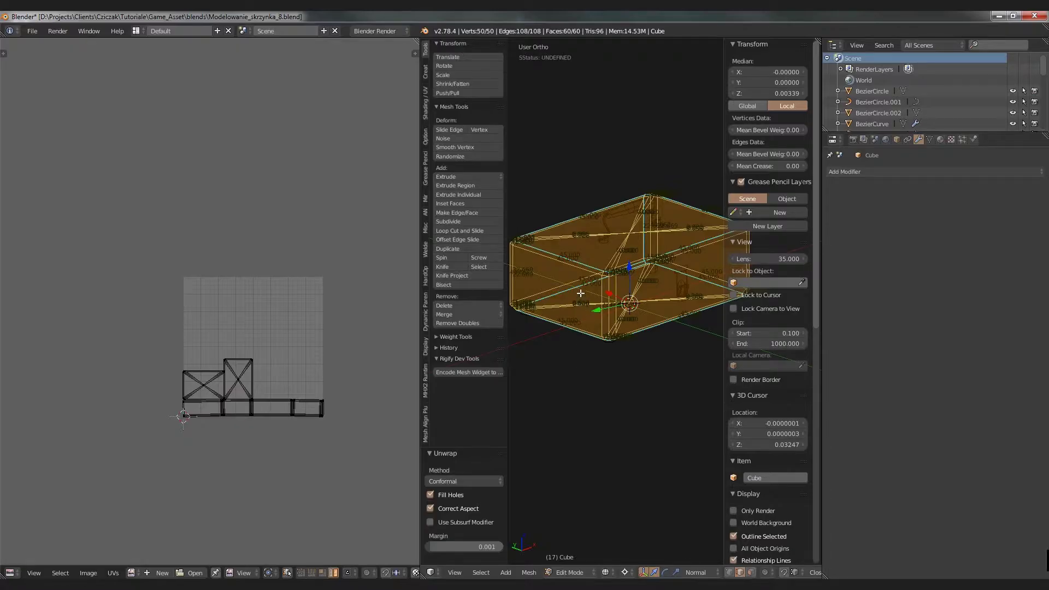
{"action": "left_click", "coordinate": [474, 482]}
{"action": "scroll", "coordinate": [282, 439], "scroll_direction": "up", "scroll_amount": 5}
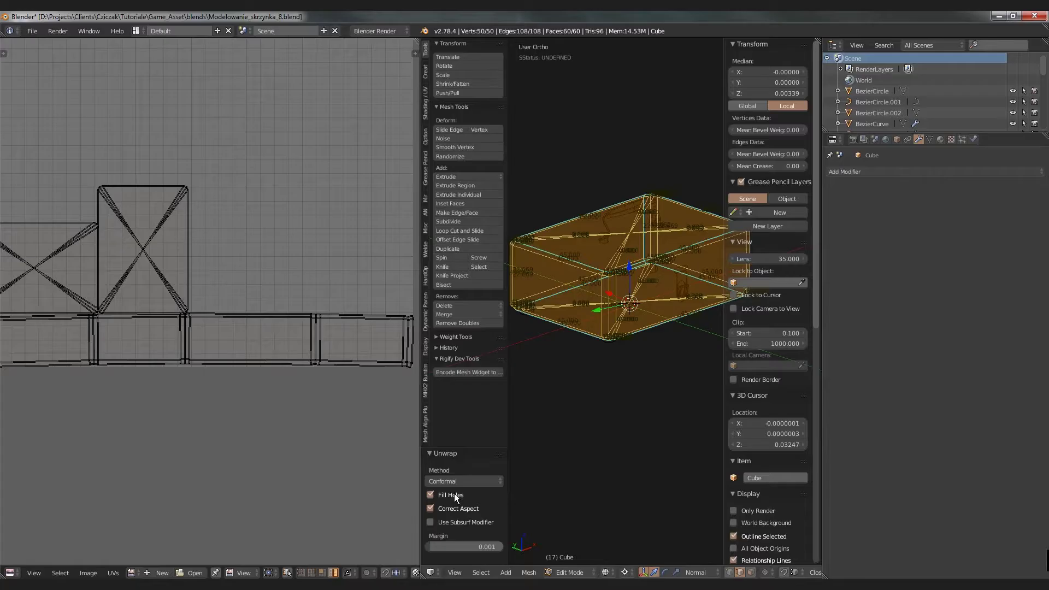
Step: Move the tall rectangular UV island to the upper-right corner of the UV square and the wide one to its upper-left corner
{"action": "scroll", "coordinate": [100, 221], "scroll_direction": "down", "scroll_amount": 2}
{"action": "middle_click_drag", "start_coordinate": [114, 235], "coordinate": [170, 327]}
{"action": "right_click", "coordinate": [195, 316]}
{"action": "key", "text": "g"}
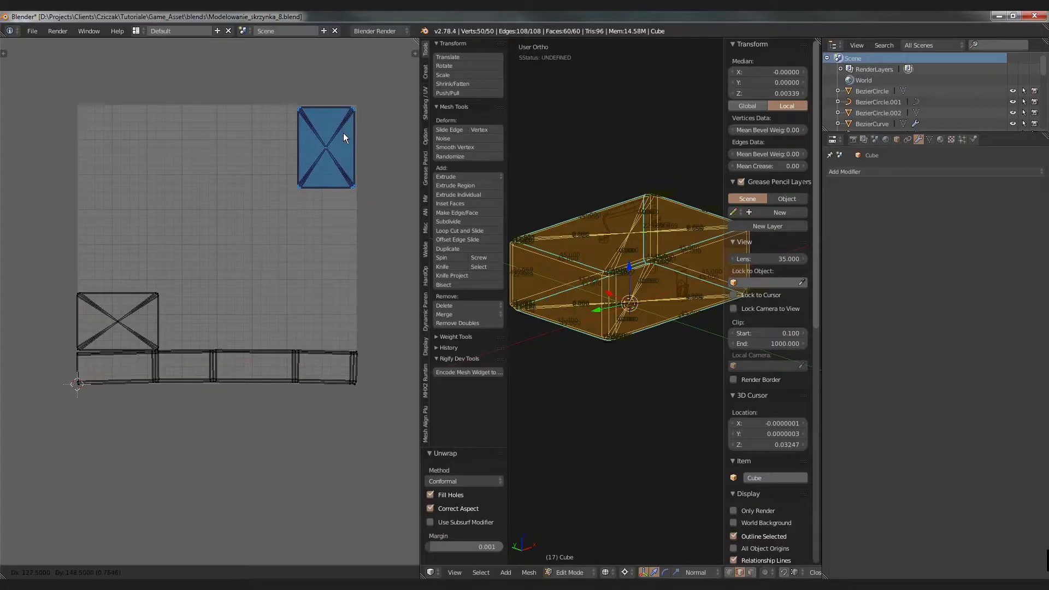
{"action": "left_click", "coordinate": [345, 137]}
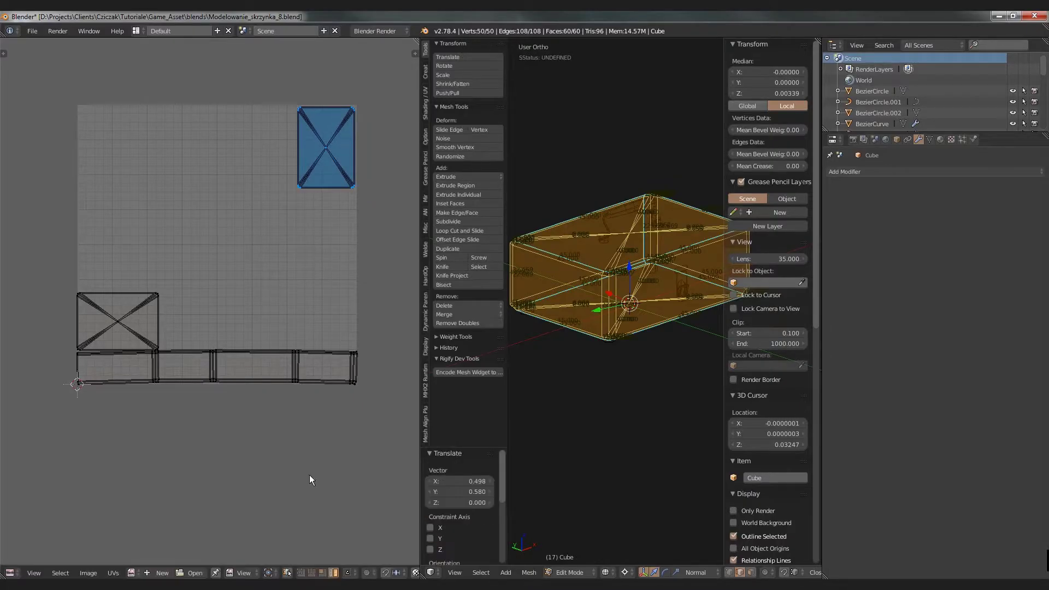
{"action": "right_click", "coordinate": [119, 306]}
{"action": "key", "text": "g"}
{"action": "left_click", "coordinate": [137, 120]}
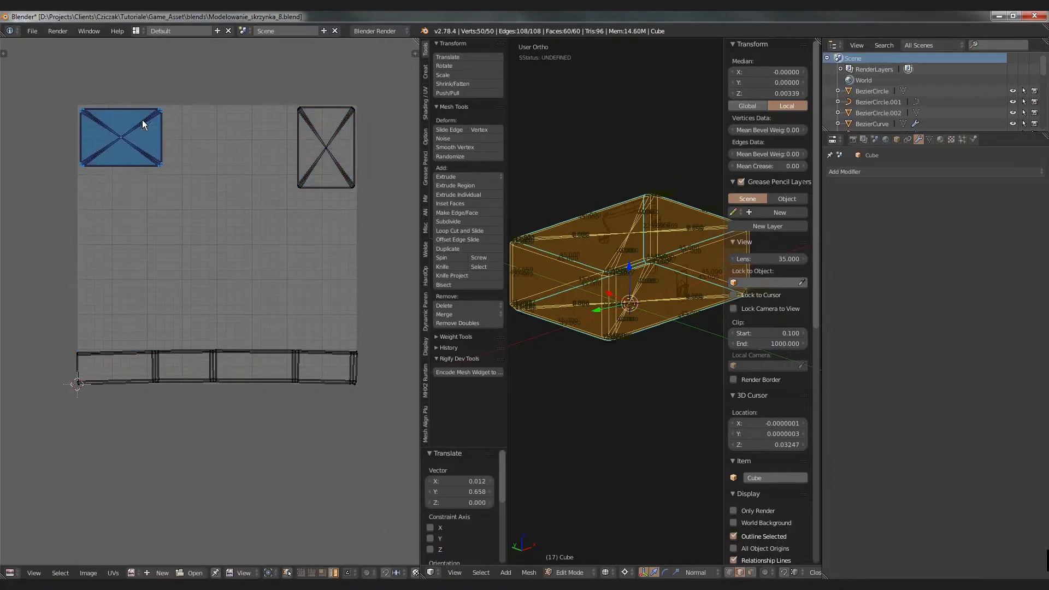
Step: Rotate the tall UV island by -90° and place it directly beside the wide island, aligned along the top
{"action": "right_click", "coordinate": [352, 136]}
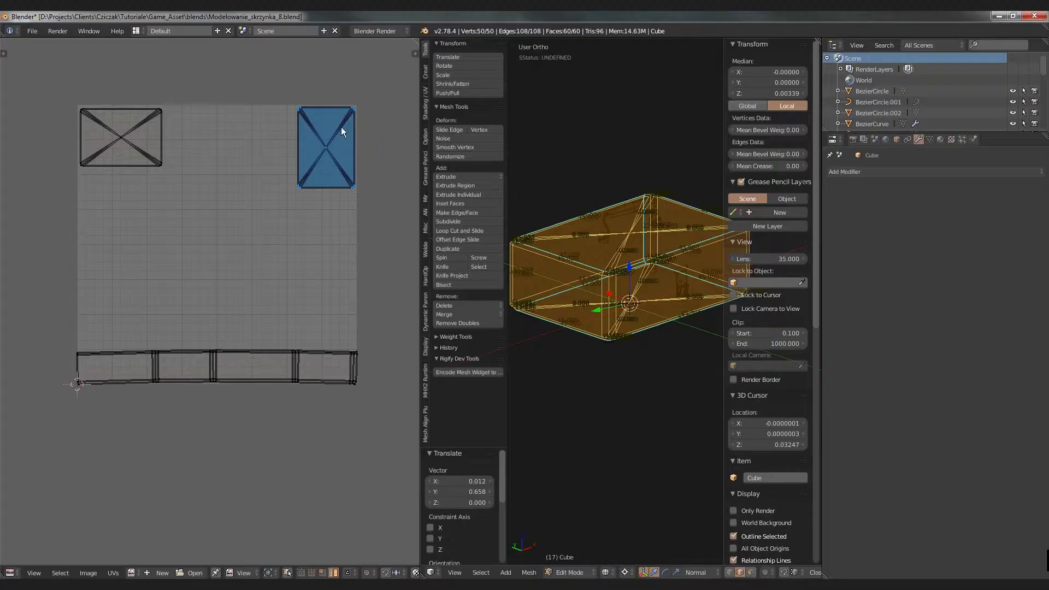
{"action": "key", "text": "g"}
{"action": "left_click", "coordinate": [207, 130]}
{"action": "scroll", "coordinate": [184, 146], "scroll_direction": "up", "scroll_amount": 3}
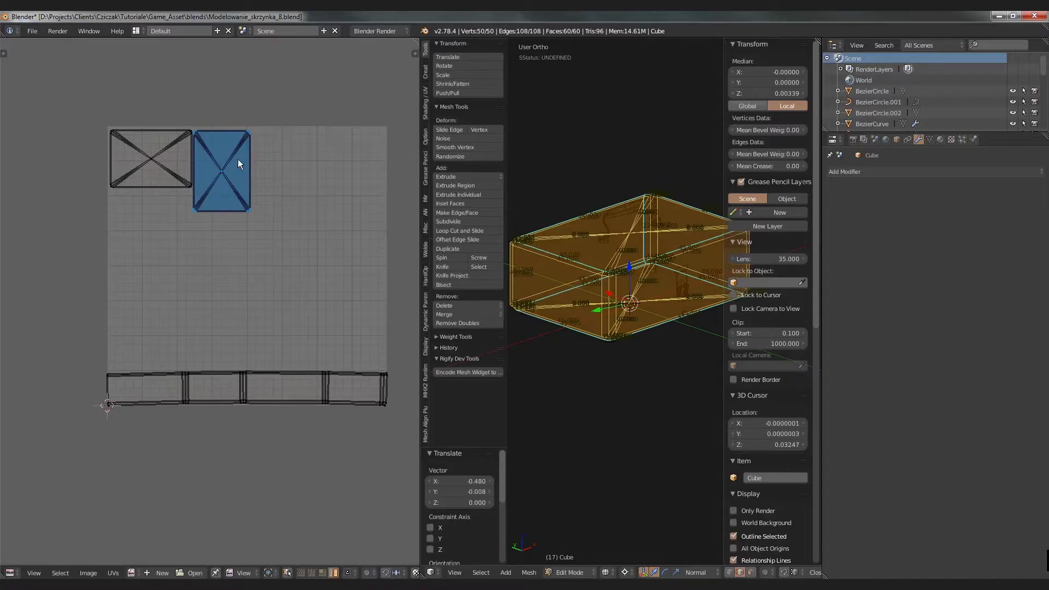
{"action": "type", "text": "r-90"}
{"action": "key", "text": "Return"}
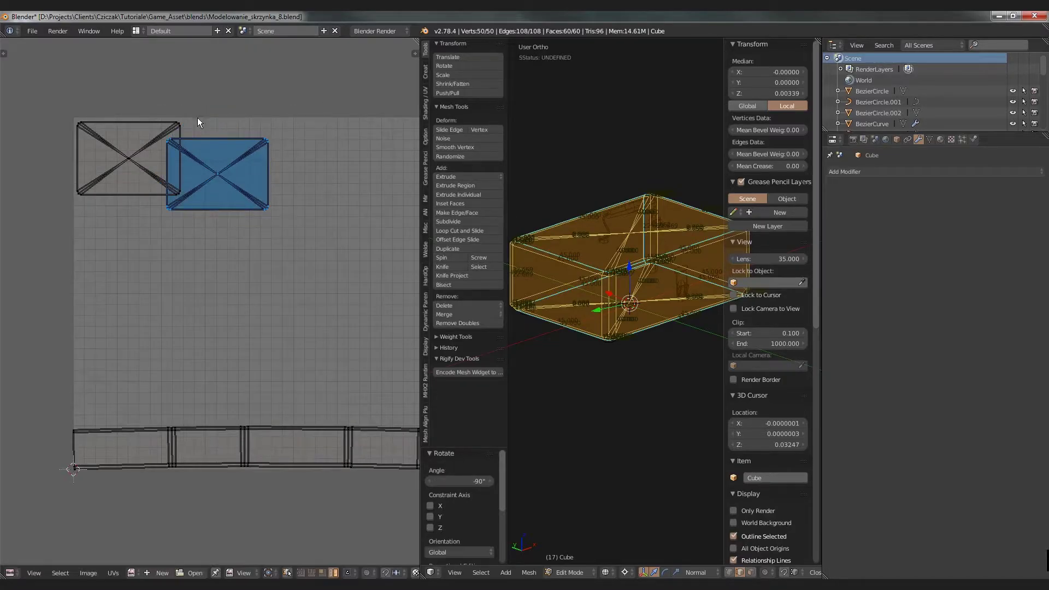
{"action": "key", "text": "g"}
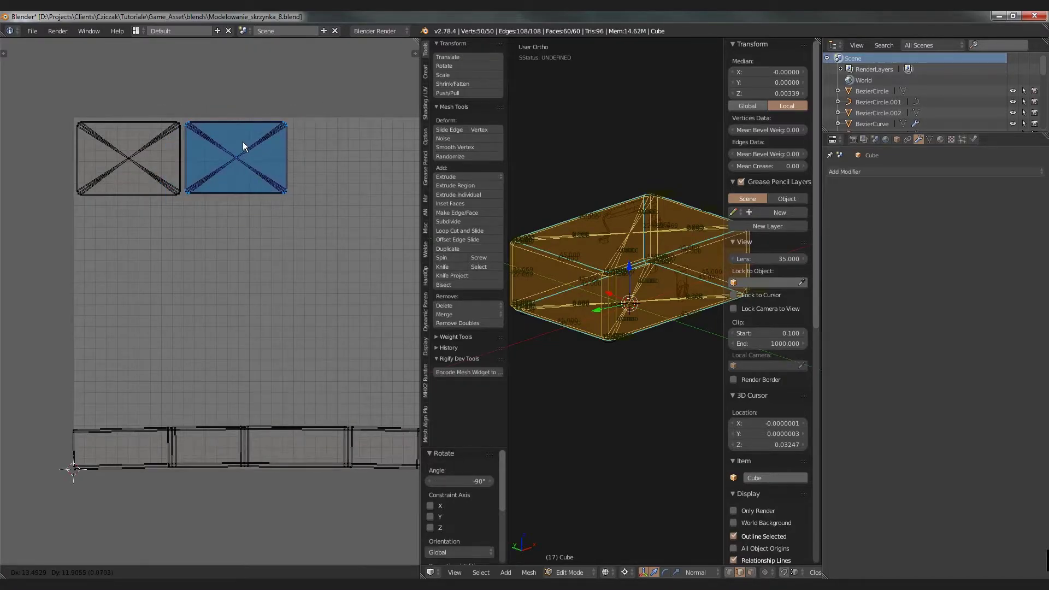
{"action": "left_click", "coordinate": [242, 142]}
{"action": "scroll", "coordinate": [277, 328], "scroll_direction": "down", "scroll_amount": 3}
Step: Move the long strip island of the box's side walls up beneath the two rectangular islands
{"action": "right_click", "coordinate": [277, 352]}
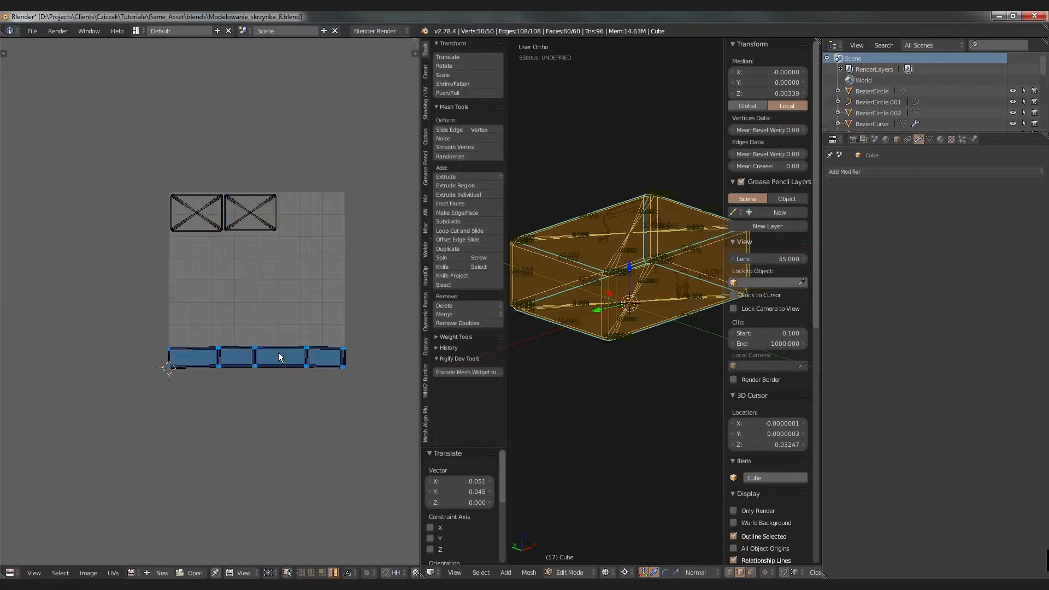
{"action": "key", "text": "g"}
{"action": "left_click", "coordinate": [283, 239]}
Step: Return to object mode, expand the scene's Texture Atlas settings, and give the 3D view more width
{"action": "key", "text": "Tab"}
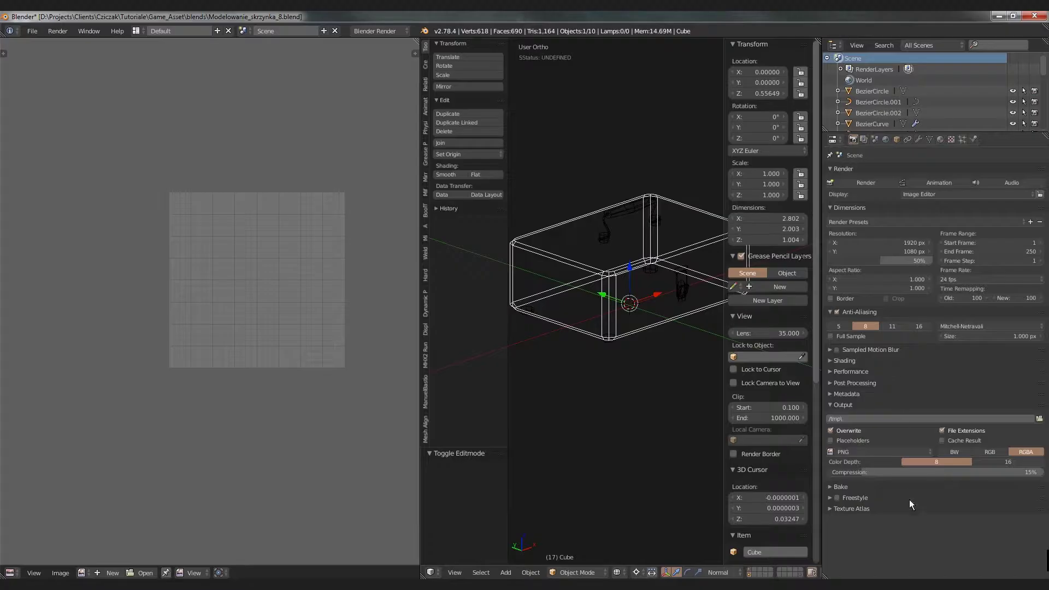
{"action": "left_click", "coordinate": [860, 510]}
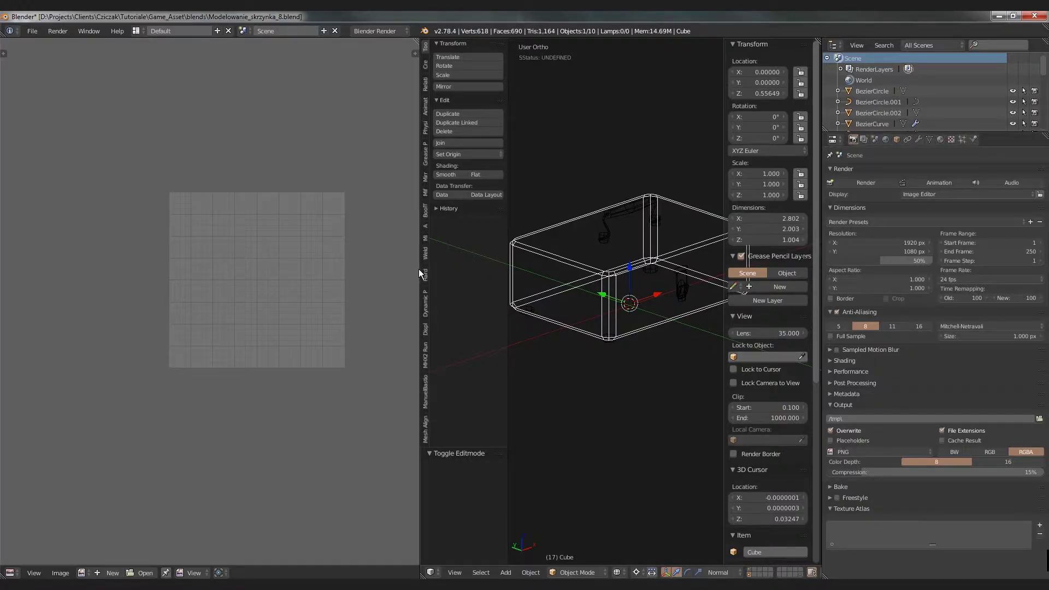
{"action": "left_click_drag", "start_coordinate": [420, 273], "coordinate": [334, 271]}
Step: Select the handle's cylindrical mounts and check their mesh in edit mode, then return to object mode
{"action": "right_click", "coordinate": [566, 238]}
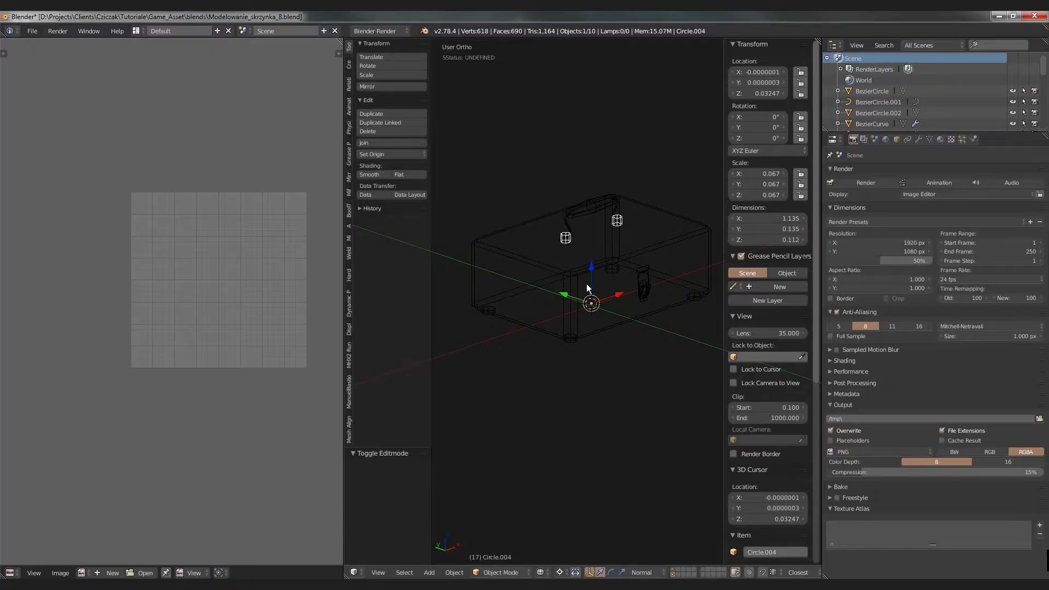
{"action": "middle_click_drag", "start_coordinate": [585, 356], "coordinate": [566, 373]}
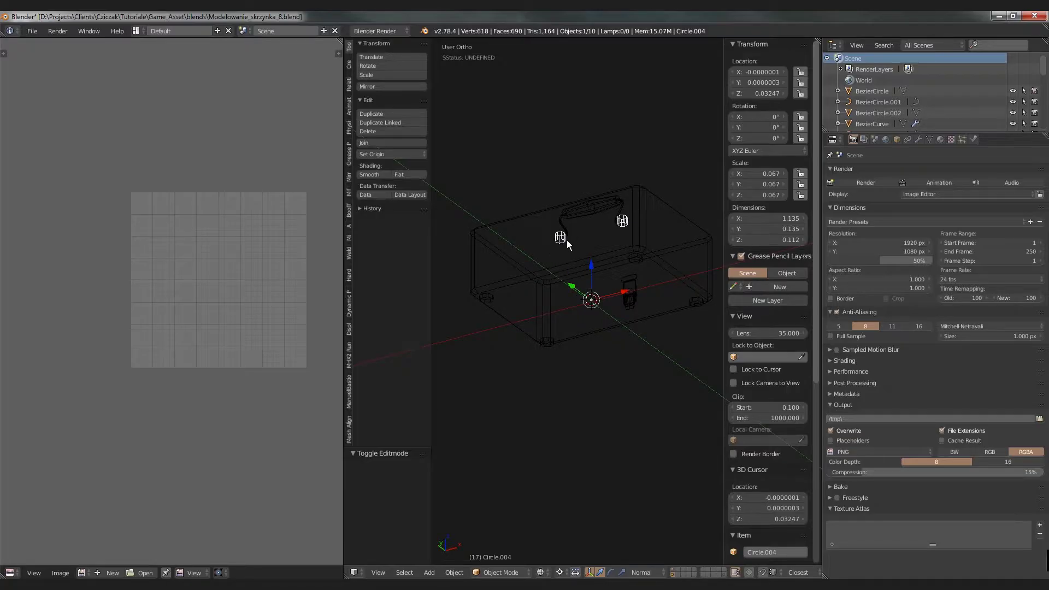
{"action": "key", "text": "Tab"}
{"action": "key", "text": "a"}
{"action": "key", "text": "a"}
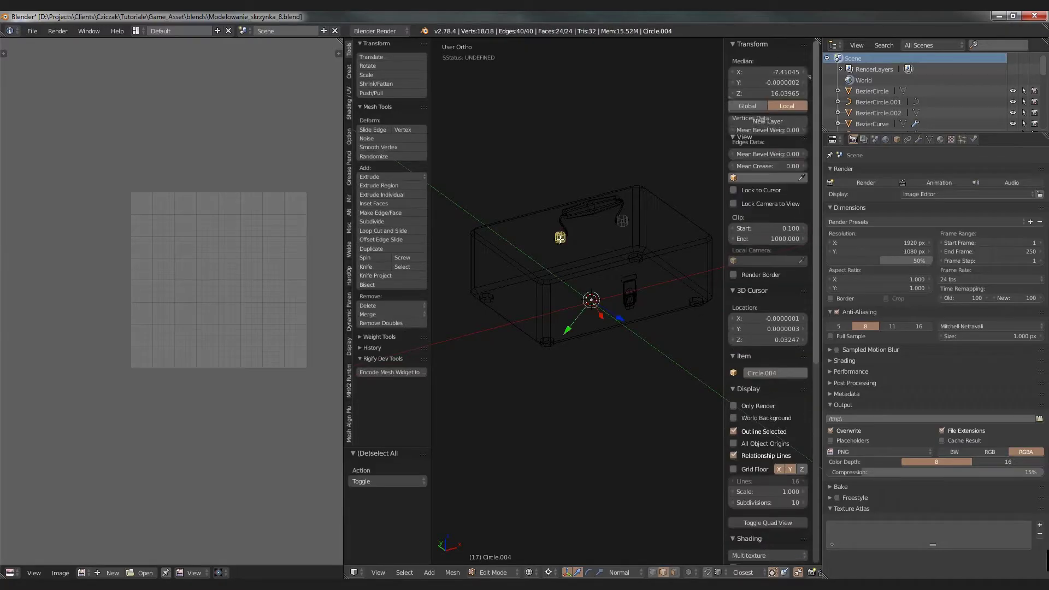
{"action": "key", "text": "Tab"}
Step: Inspect the toolbox and its handle mounts in solid shading, select the handle grip, and widen the 3D view
{"action": "scroll", "coordinate": [562, 239], "scroll_direction": "up", "scroll_amount": 4}
{"action": "middle_click_drag", "start_coordinate": [592, 257], "coordinate": [554, 263], "text": "shift"}
{"action": "key", "text": "z"}
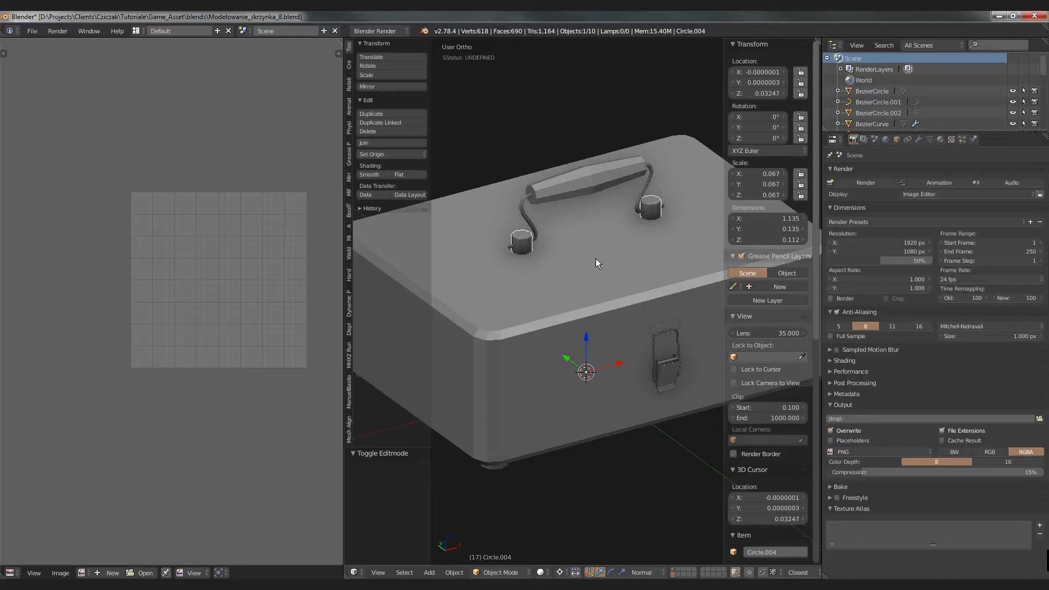
{"action": "scroll", "coordinate": [584, 255], "scroll_direction": "down", "scroll_amount": 3}
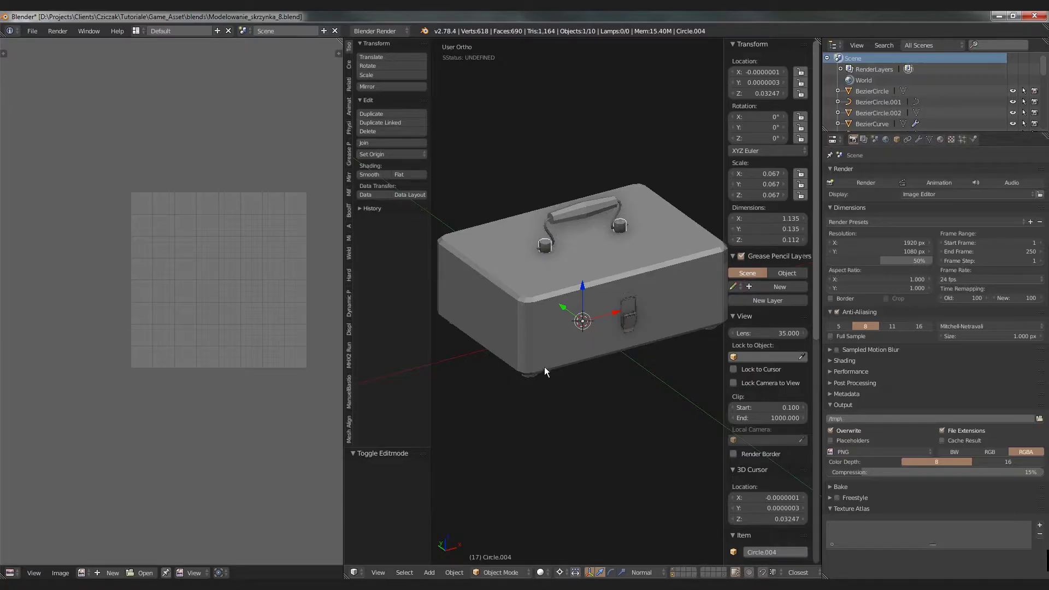
{"action": "right_click", "coordinate": [586, 210]}
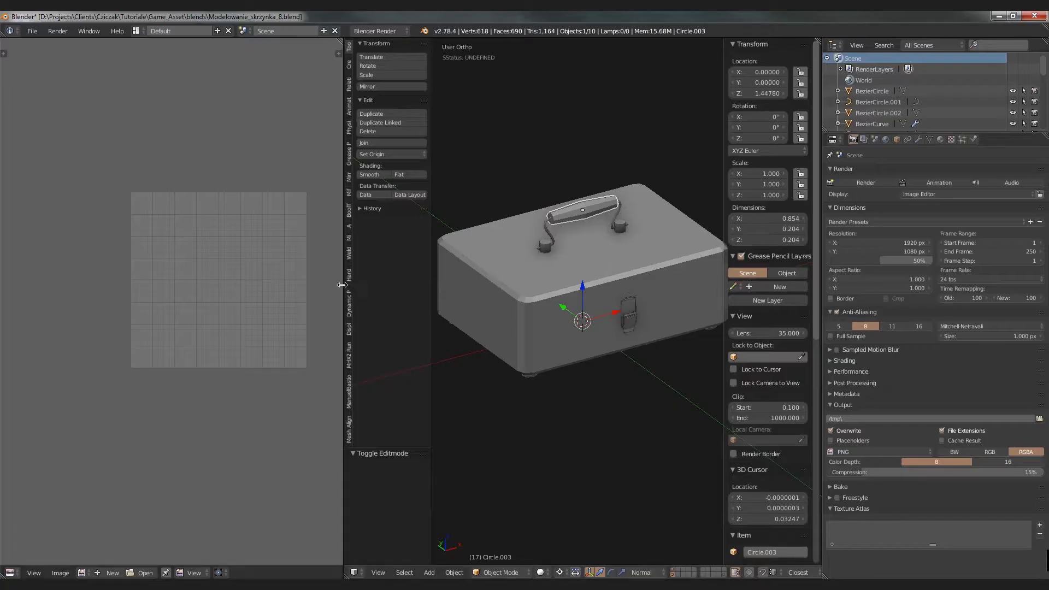
{"action": "left_click_drag", "start_coordinate": [343, 285], "coordinate": [270, 285]}
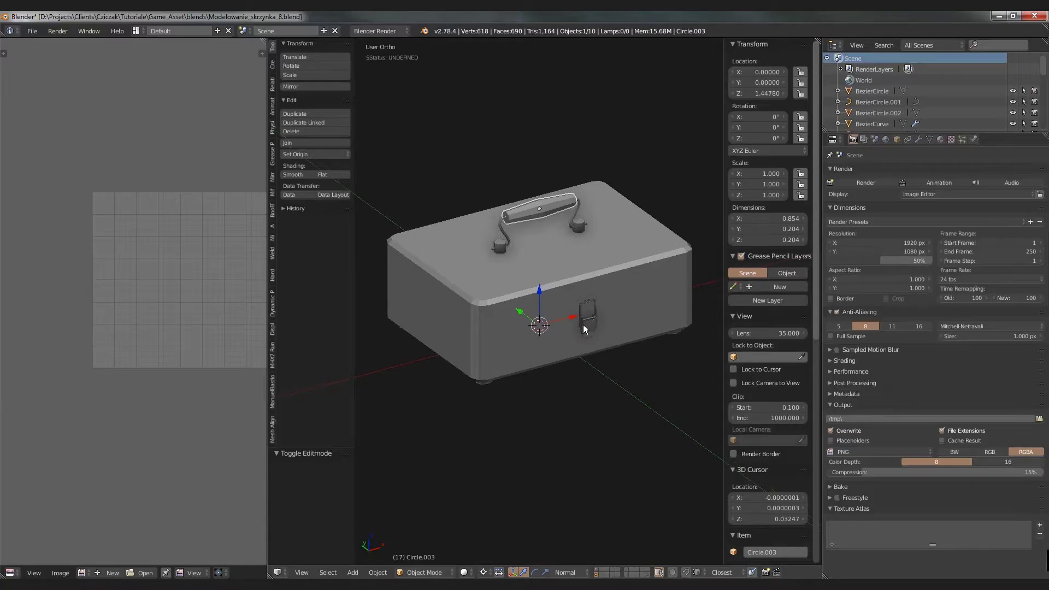
Step: Clear the selection, switch to wireframe display, and select the box body
{"action": "key", "text": "a"}
{"action": "key", "text": "z"}
{"action": "right_click", "coordinate": [559, 284]}
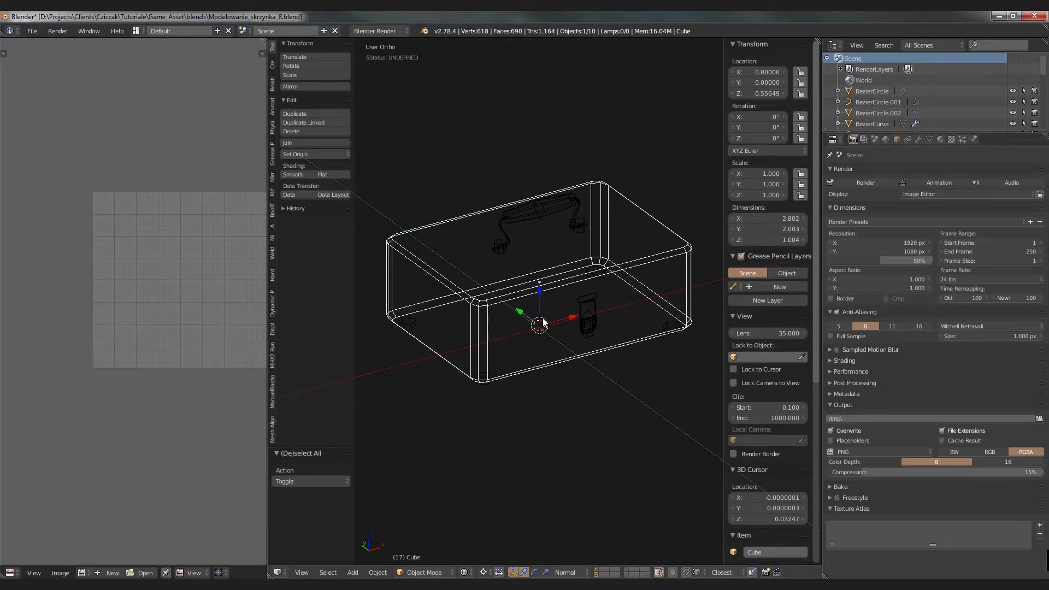
Step: Select all the toolbox parts, including the body, handle, latch and feet
{"action": "left_click_drag", "start_coordinate": [927, 544], "coordinate": [932, 563]}
{"action": "key", "text": "a"}
{"action": "key", "text": "b"}
{"action": "left_click_drag", "start_coordinate": [383, 165], "coordinate": [709, 418]}
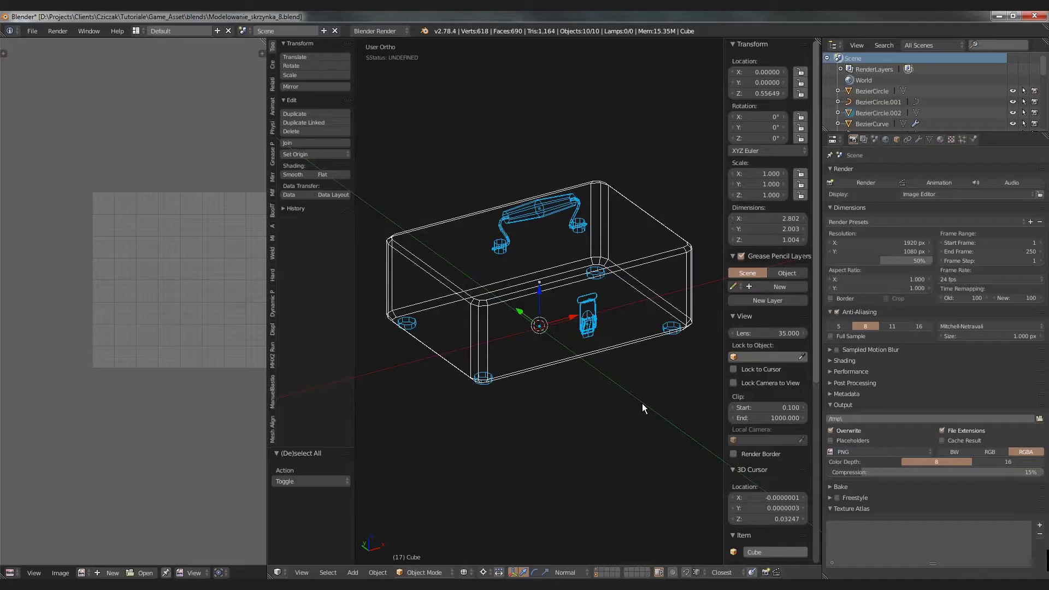
Step: Try putting the selected parts into a new group named Box, and undo the grouping
{"action": "key", "text": "ctrl+g"}
{"action": "left_click", "coordinate": [293, 483]}
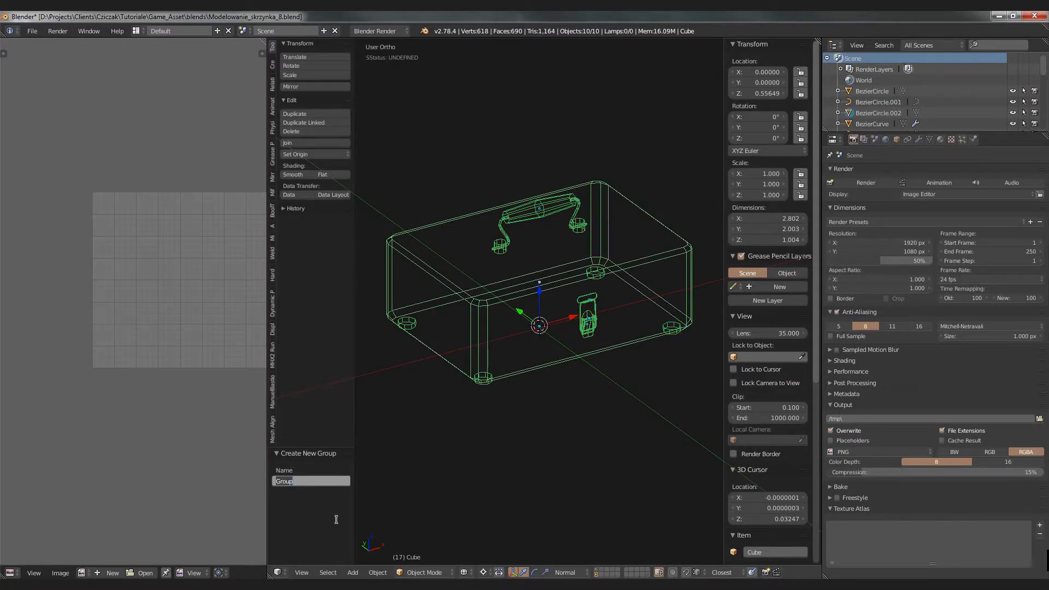
{"action": "type", "text": "Box"}
{"action": "key", "text": "Return"}
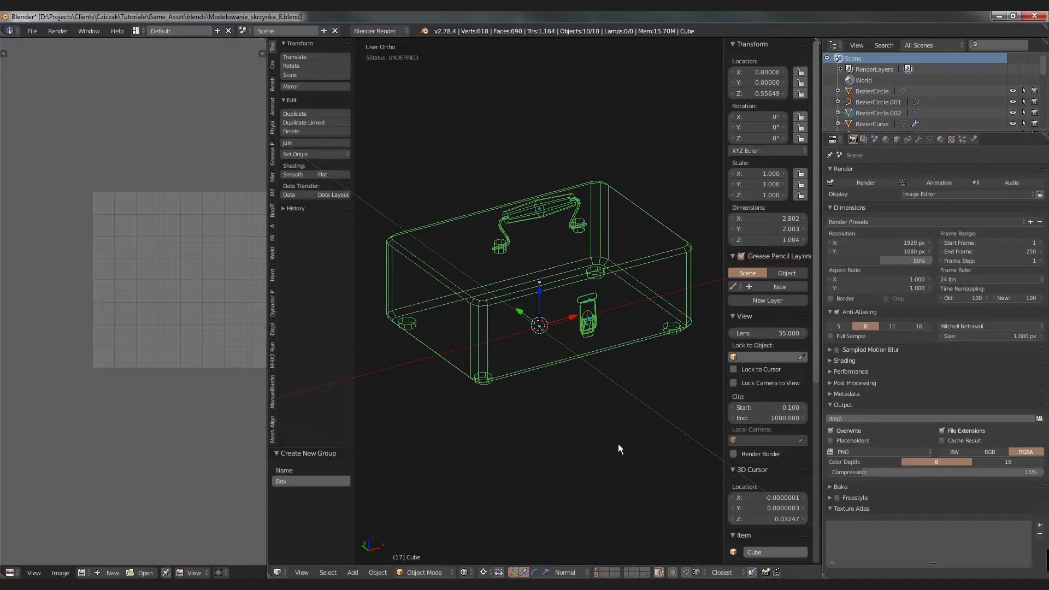
{"action": "key", "text": "ctrl+z"}
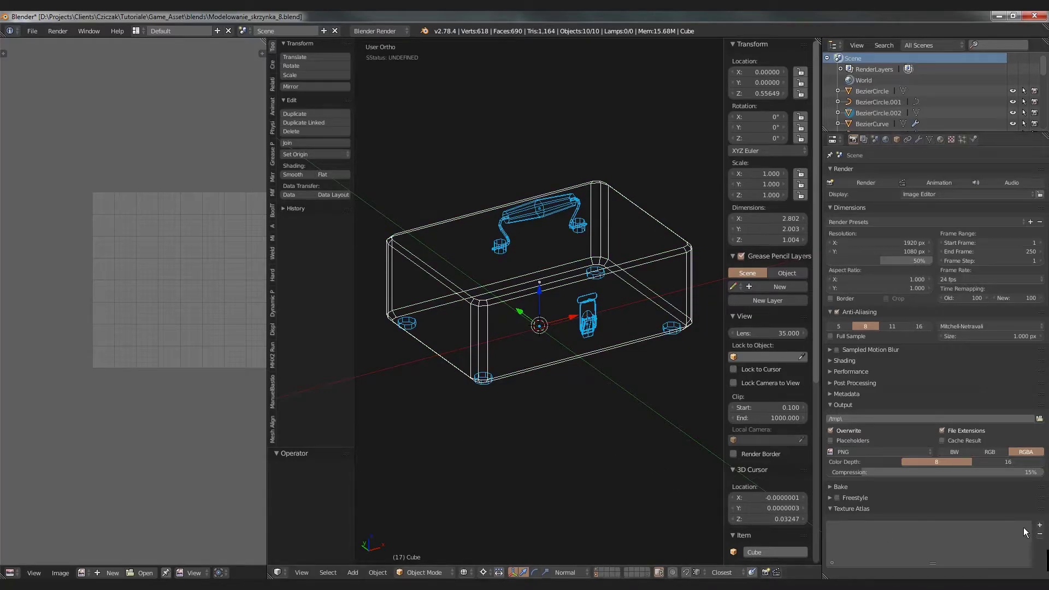
Step: Add a texture atlas from the selected toolbox parts under the group name TextureAtlas
{"action": "left_click", "coordinate": [1039, 525]}
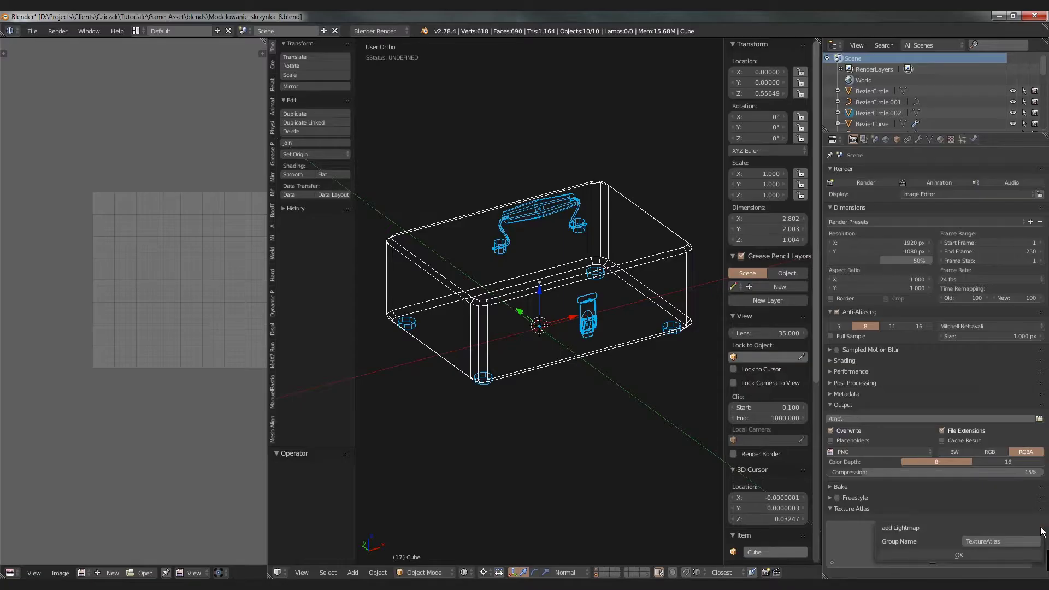
{"action": "left_click", "coordinate": [990, 542]}
{"action": "left_click", "coordinate": [960, 555]}
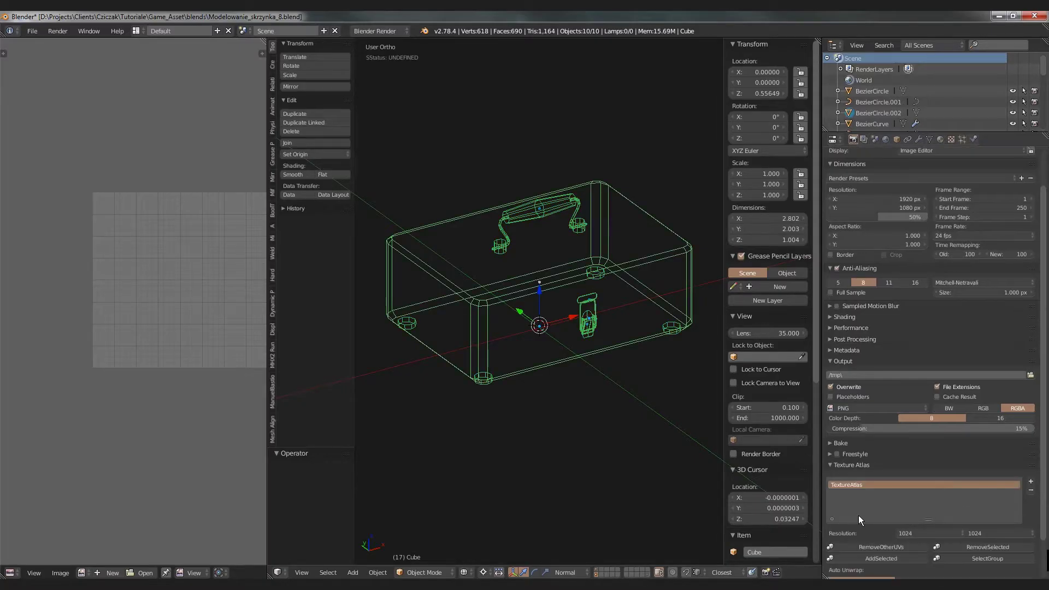
{"action": "scroll", "coordinate": [859, 513], "scroll_direction": "down", "scroll_amount": 4}
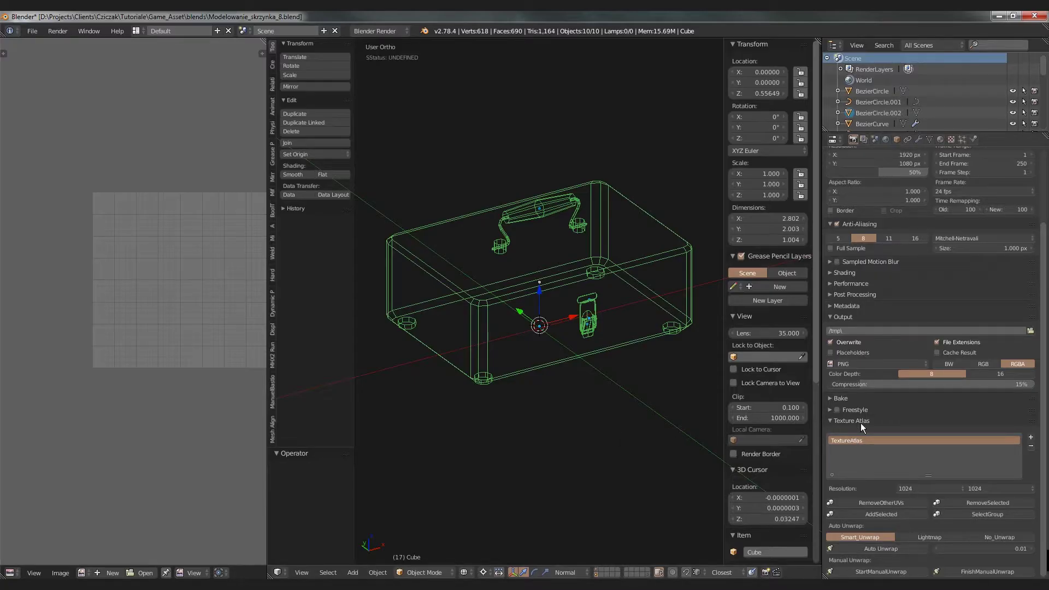
Step: Open the user preferences and search the add-ons for "texture"
{"action": "left_click", "coordinate": [30, 29]}
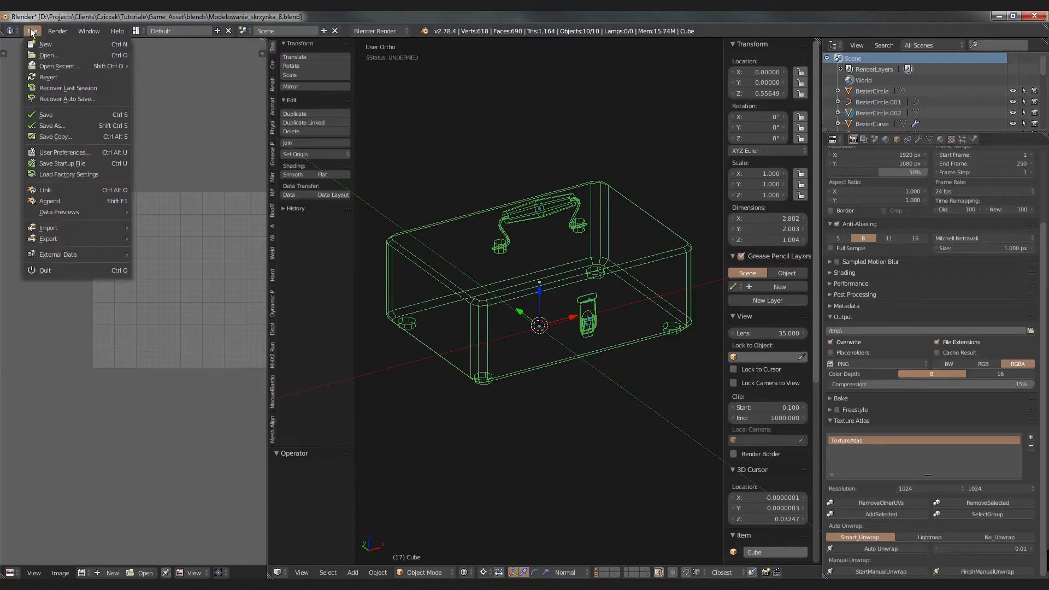
{"action": "left_click", "coordinate": [60, 152]}
{"action": "left_click_drag", "start_coordinate": [183, 23], "coordinate": [267, 70]}
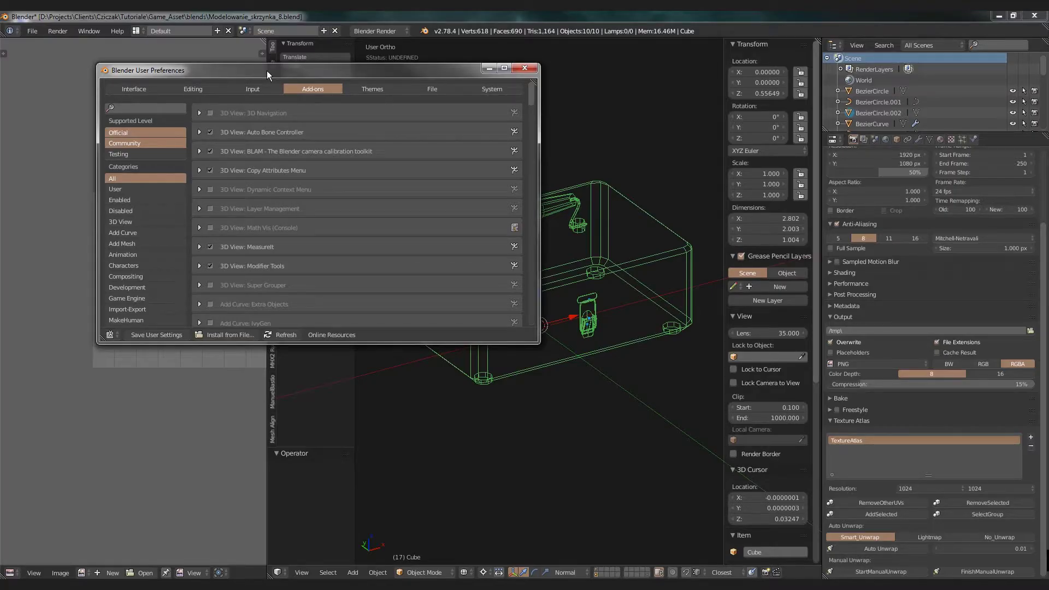
{"action": "left_click", "coordinate": [161, 108]}
{"action": "type", "text": "texture"}
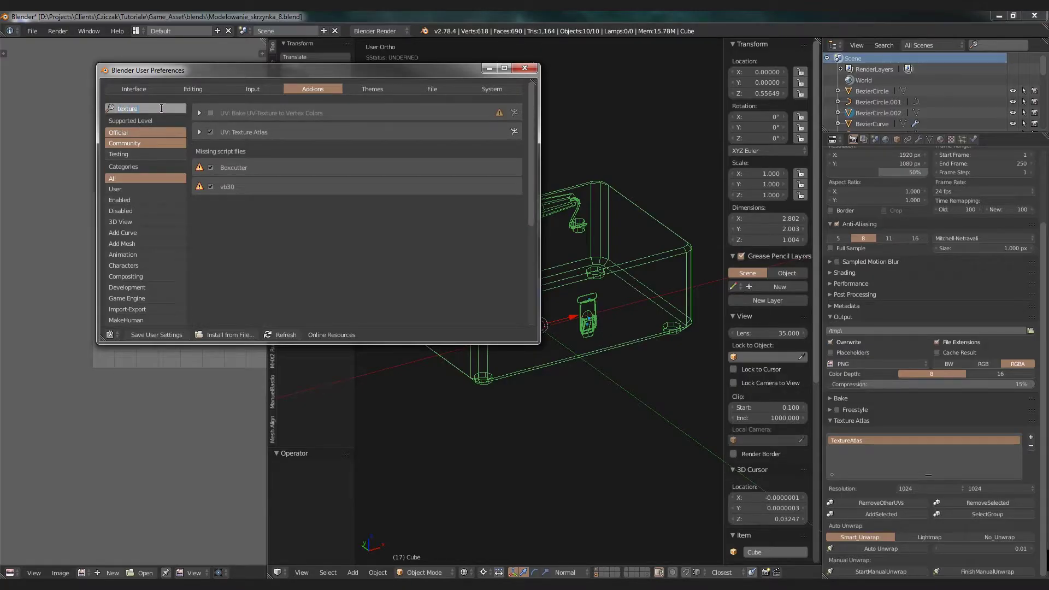
Step: Expand and review the details of the UV: Texture Atlas add-on, then close the preferences
{"action": "left_click", "coordinate": [199, 133]}
{"action": "left_click", "coordinate": [199, 133]}
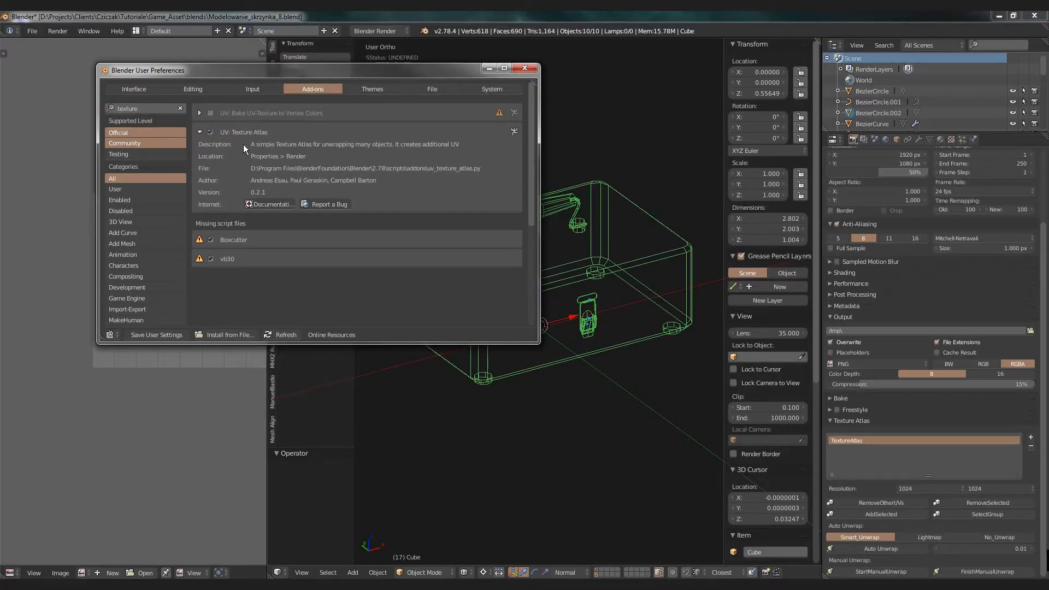
{"action": "scroll", "coordinate": [147, 289], "scroll_direction": "down", "scroll_amount": 8}
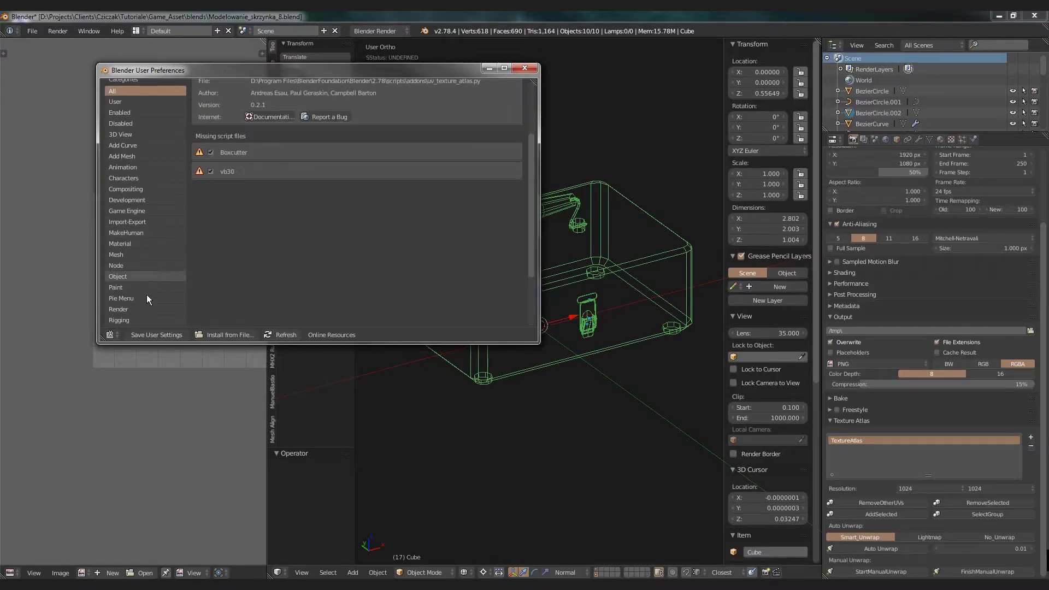
{"action": "scroll", "coordinate": [125, 304], "scroll_direction": "up", "scroll_amount": 8}
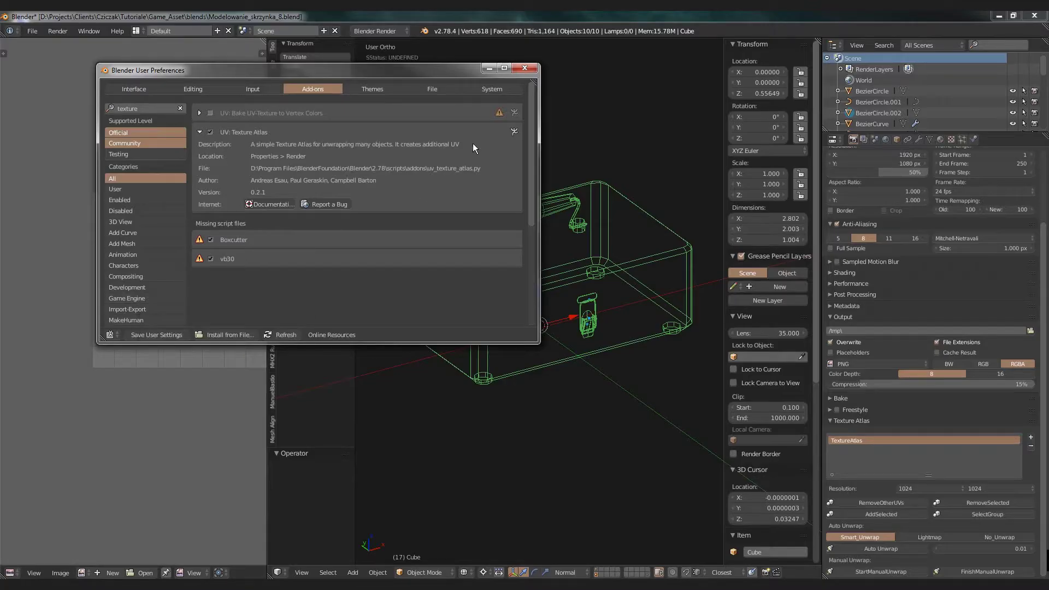
{"action": "left_click", "coordinate": [523, 69]}
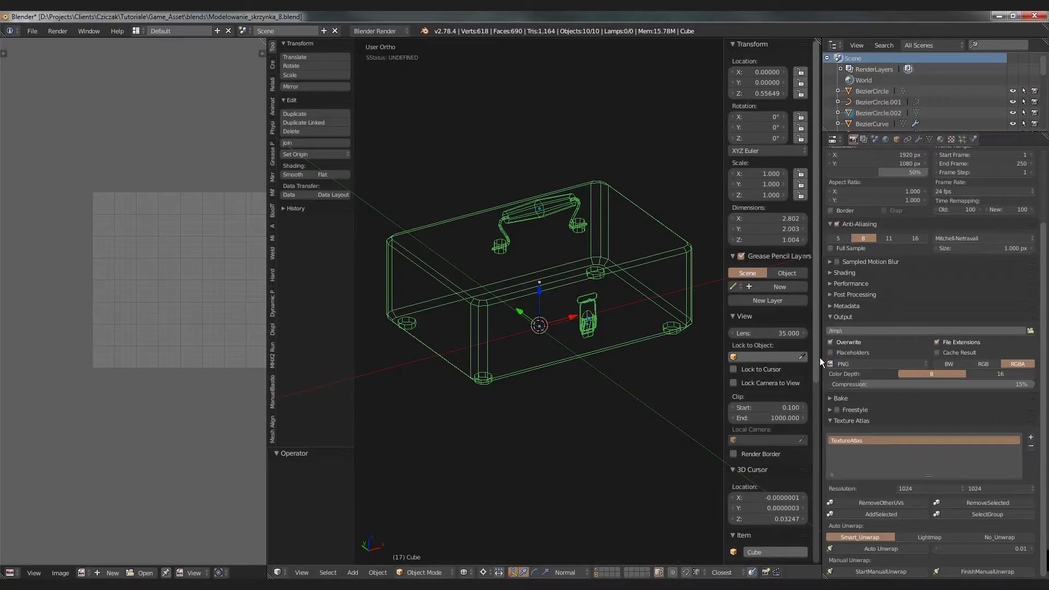
Step: Start the texture atlas's manual unwrap, inspect the merged toolbox object, and finish the manual unwrap
{"action": "left_click_drag", "start_coordinate": [820, 358], "coordinate": [771, 359]}
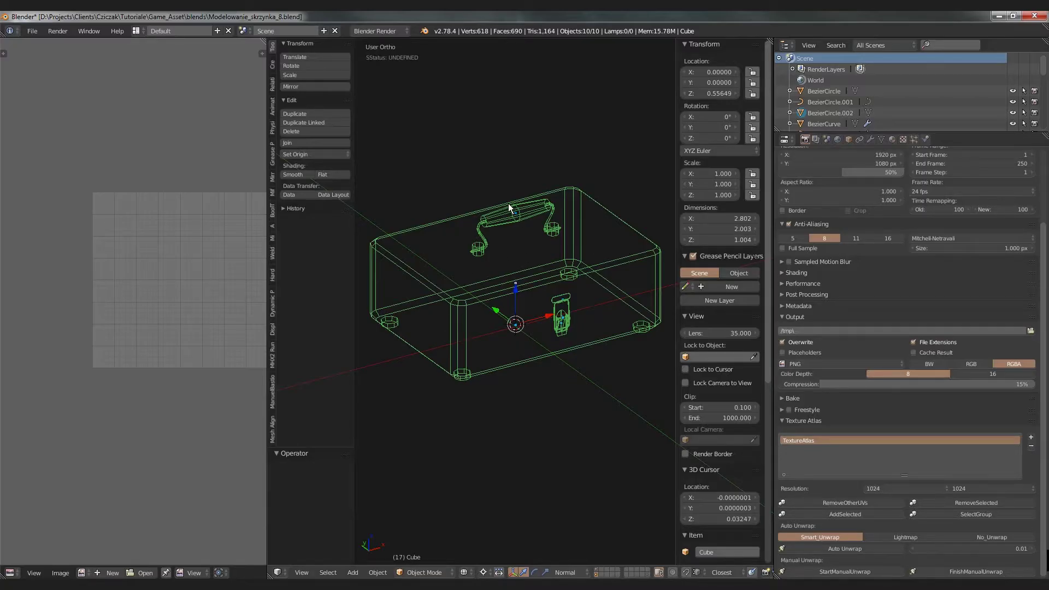
{"action": "scroll", "coordinate": [508, 203], "scroll_direction": "down", "scroll_amount": 1}
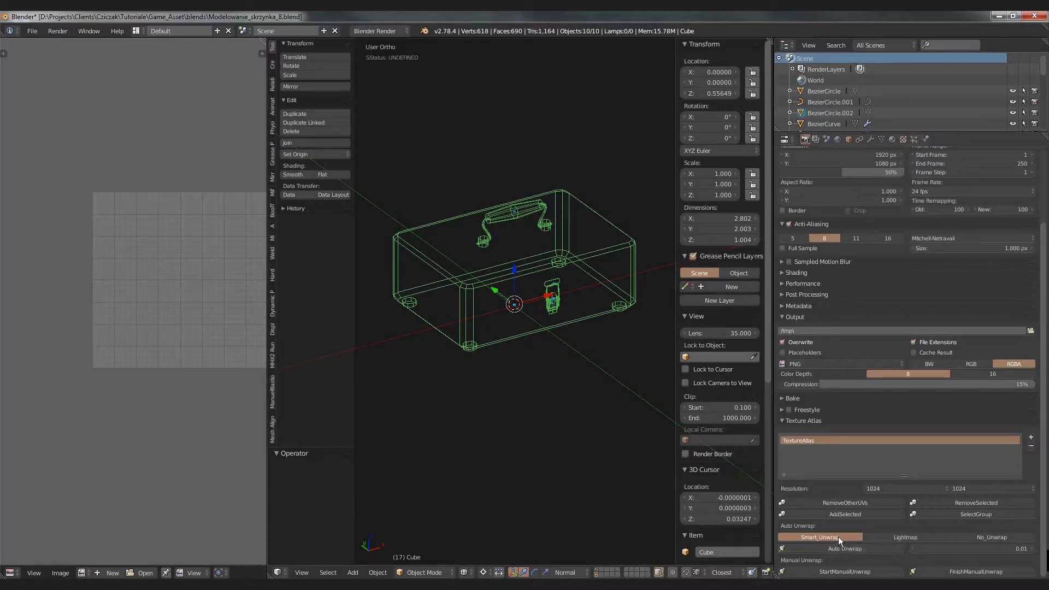
{"action": "left_click", "coordinate": [839, 571]}
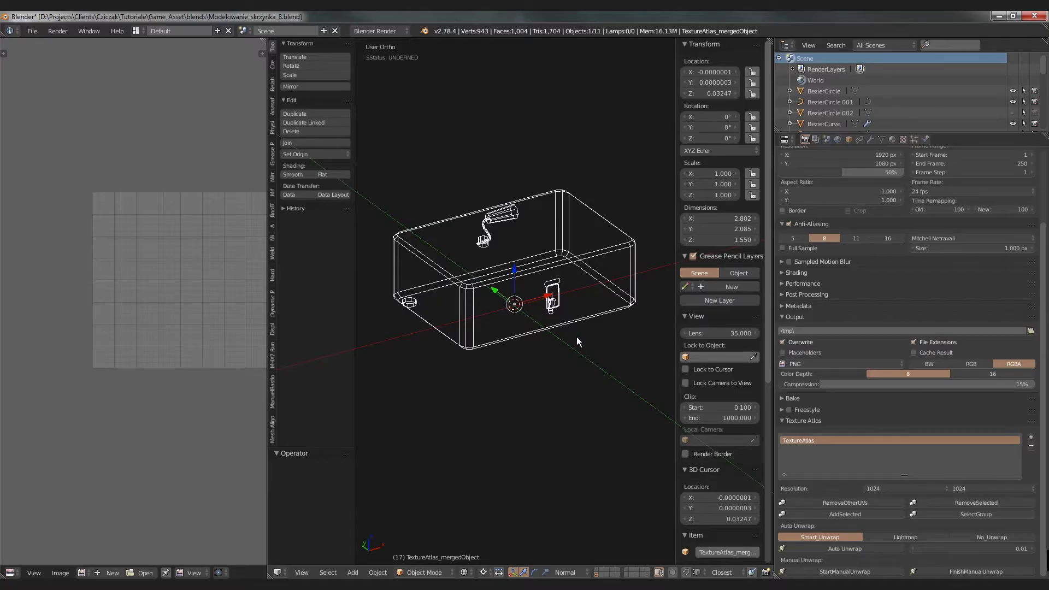
{"action": "middle_click_drag", "start_coordinate": [577, 337], "coordinate": [548, 326]}
{"action": "scroll", "coordinate": [559, 277], "scroll_direction": "up", "scroll_amount": 7}
{"action": "scroll", "coordinate": [549, 326], "scroll_direction": "down", "scroll_amount": 8}
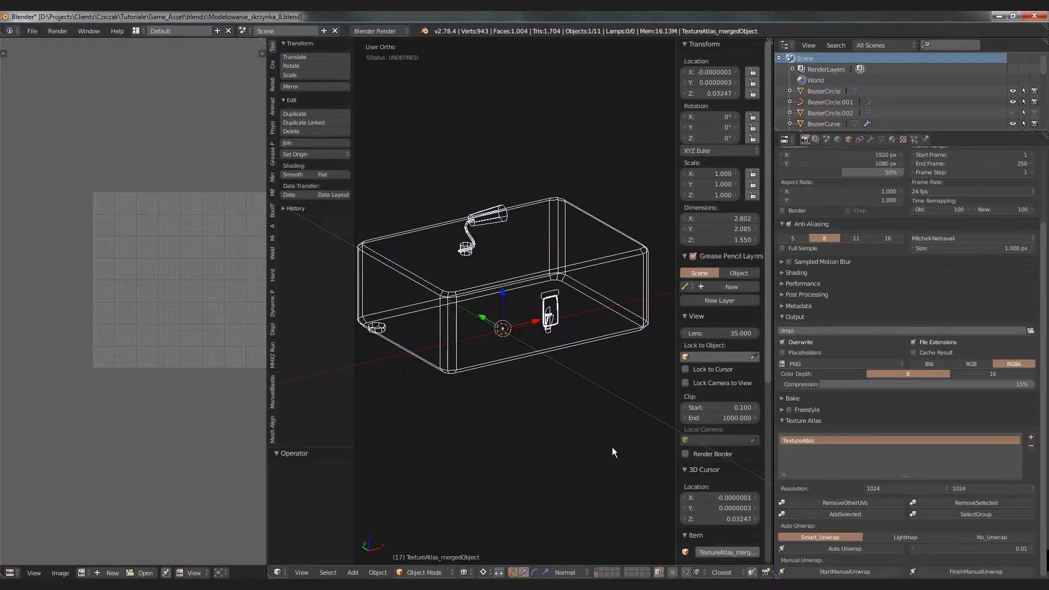
{"action": "left_click", "coordinate": [981, 572]}
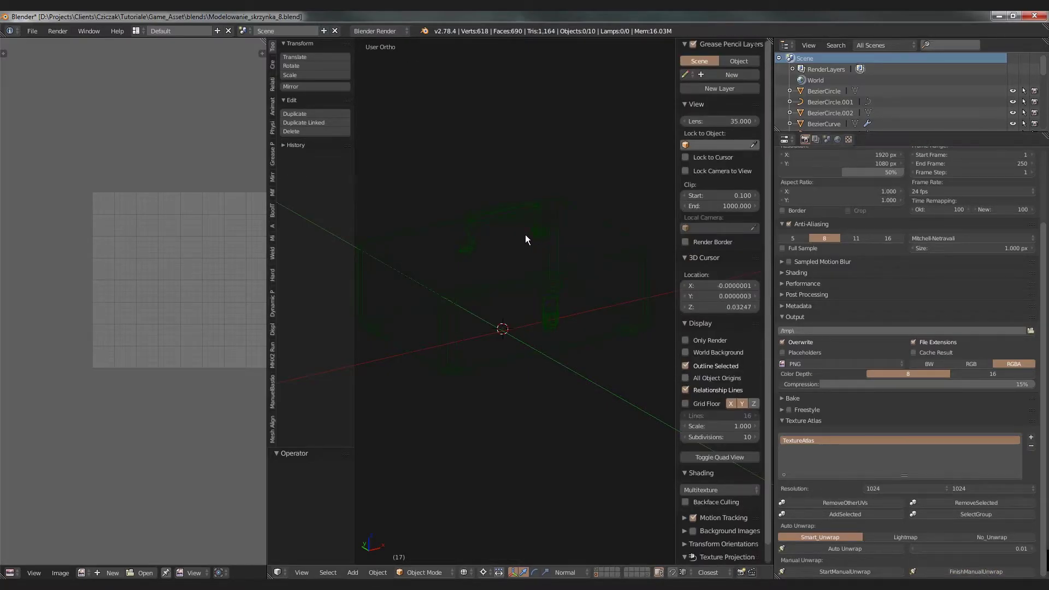
Step: Select the handle grip and apply its Mirror modifier
{"action": "right_click", "coordinate": [507, 216]}
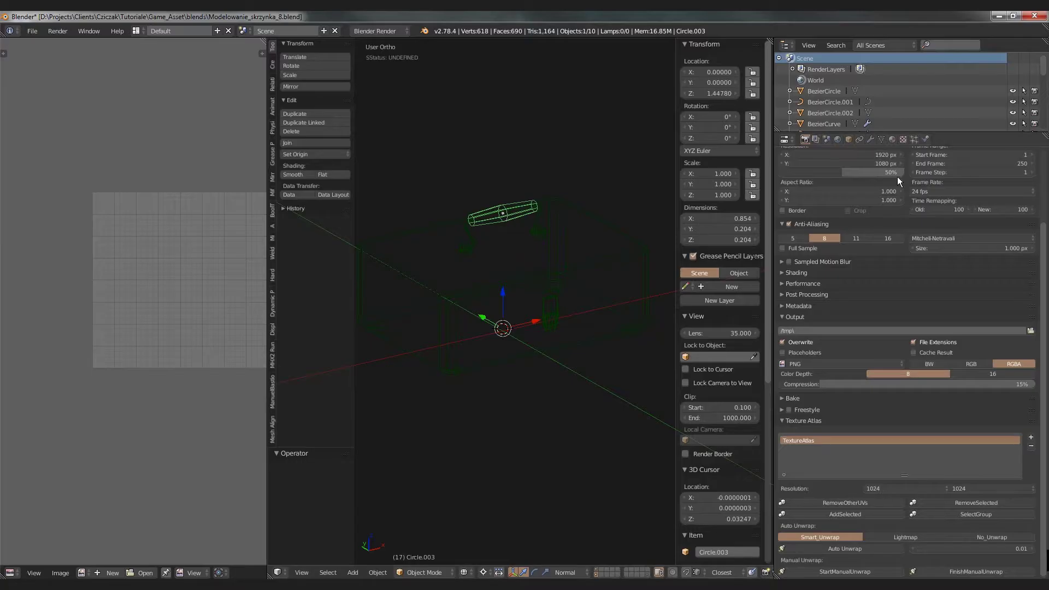
{"action": "left_click", "coordinate": [869, 139]}
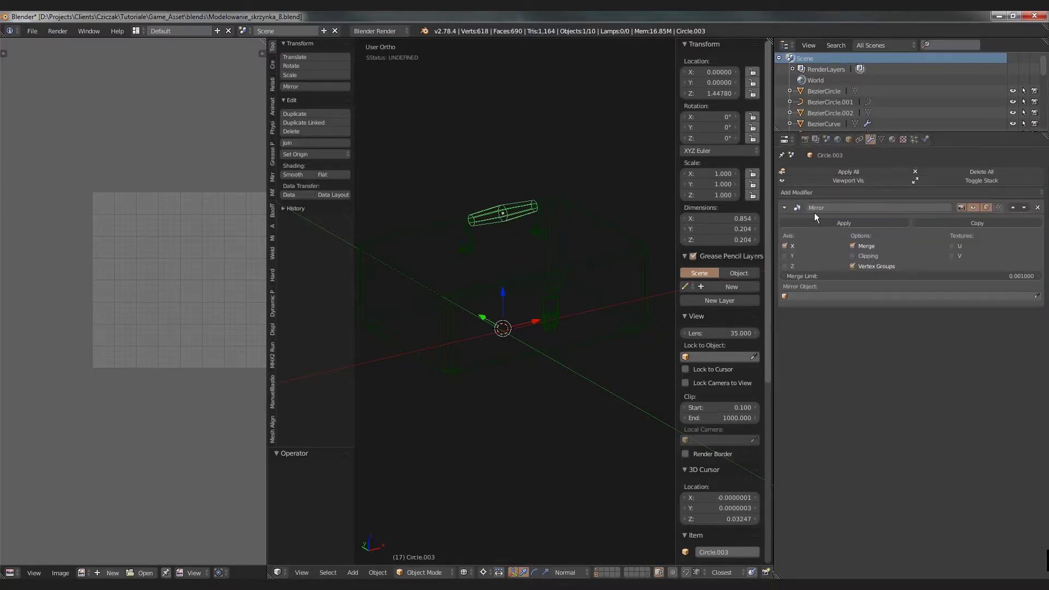
{"action": "left_click", "coordinate": [834, 221]}
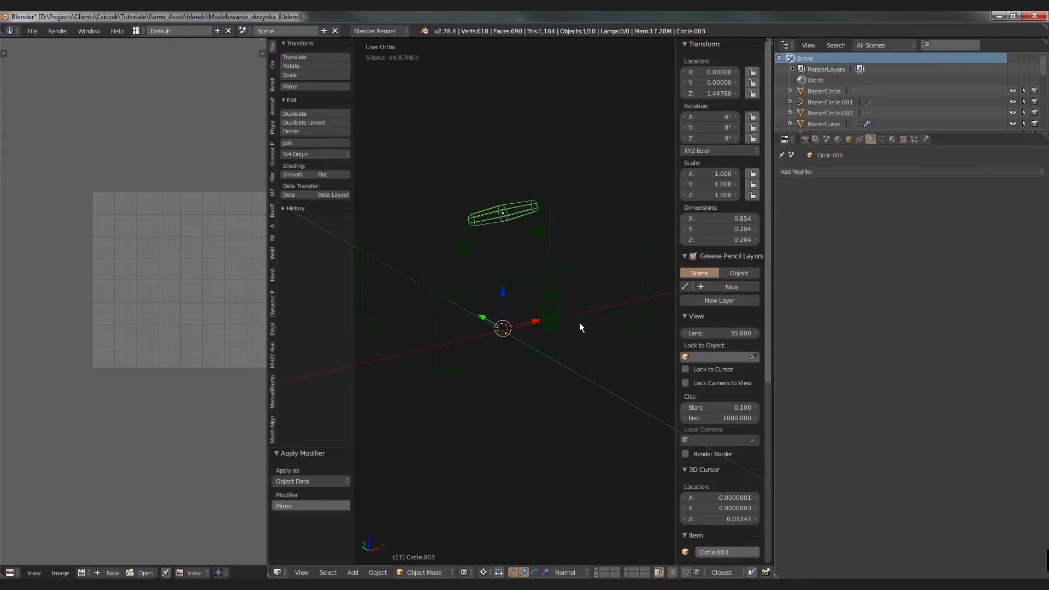
Step: Select the latch's lower tilted plate and apply its Mirror modifier, leaving Solidify in the stack
{"action": "right_click", "coordinate": [554, 307]}
{"action": "scroll", "coordinate": [556, 321], "scroll_direction": "up", "scroll_amount": 6}
{"action": "right_click", "coordinate": [549, 342]}
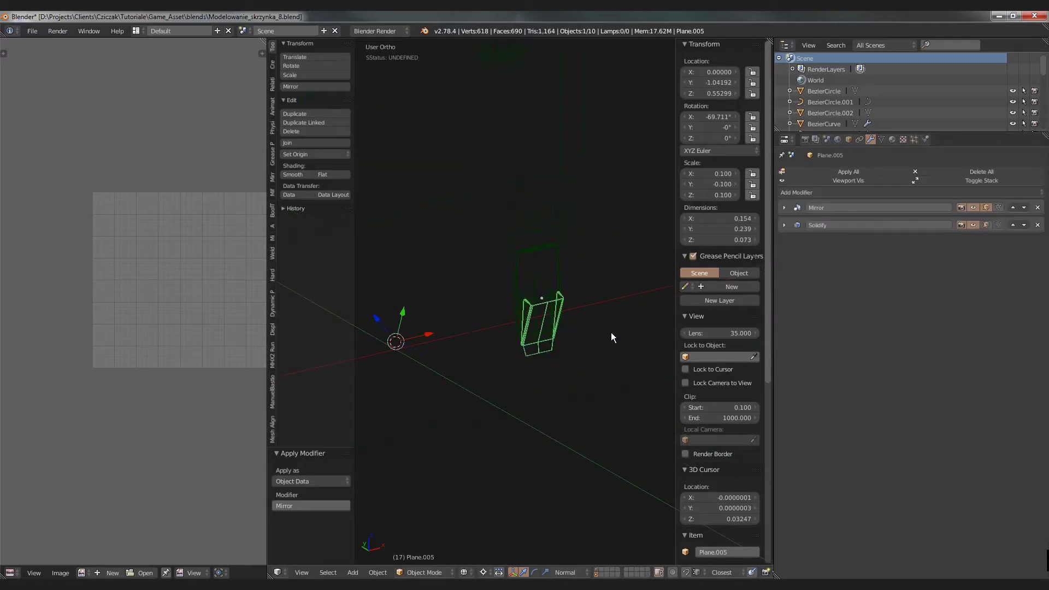
{"action": "left_click", "coordinate": [785, 207]}
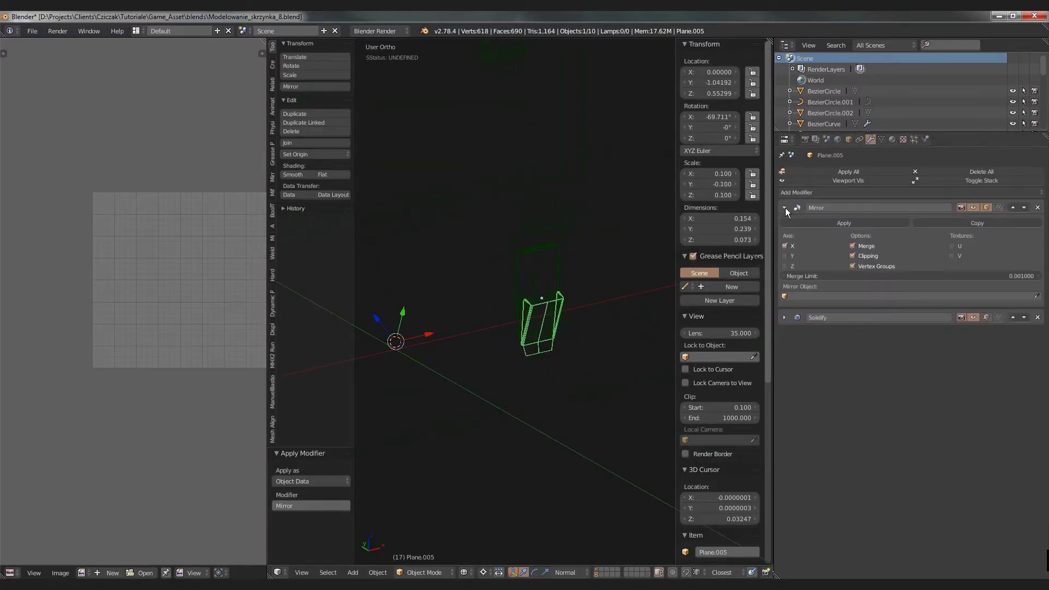
{"action": "left_click", "coordinate": [840, 224]}
Step: Select the latch's arched plate and apply its Mirror modifier
{"action": "right_click", "coordinate": [548, 298]}
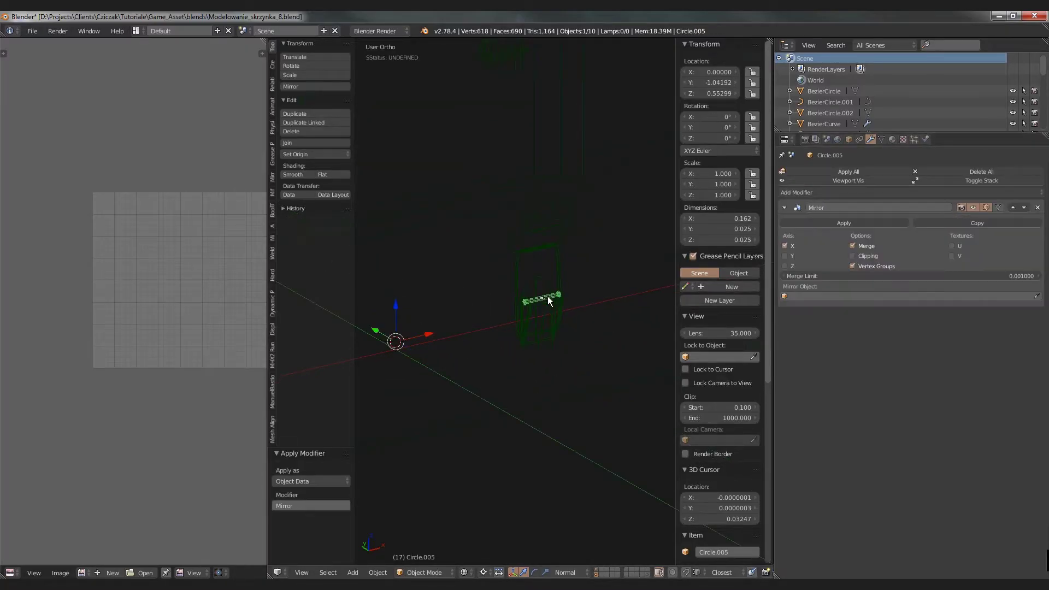
{"action": "right_click", "coordinate": [545, 283]}
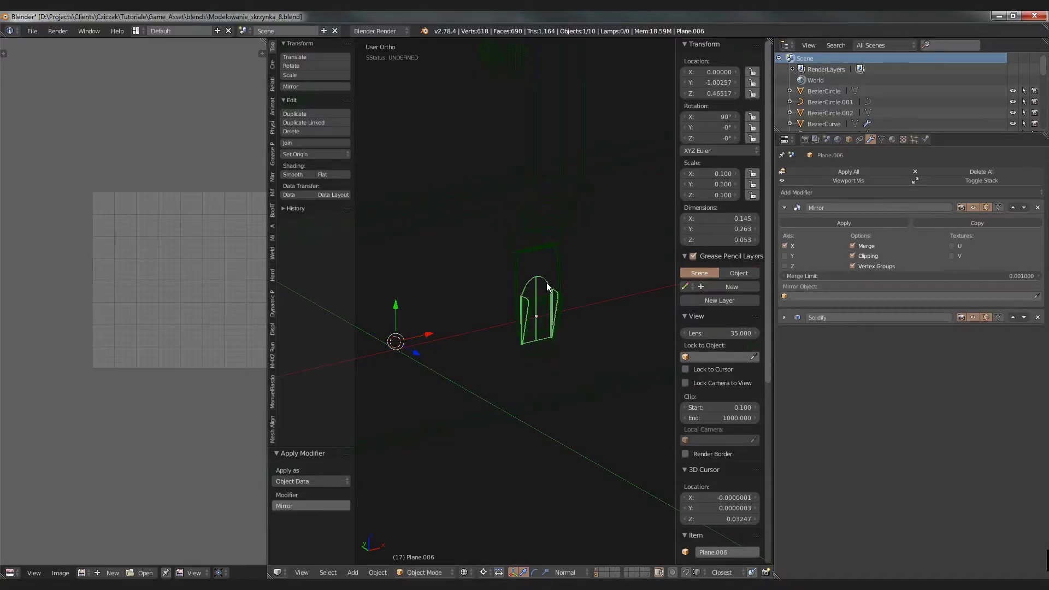
{"action": "left_click", "coordinate": [809, 222]}
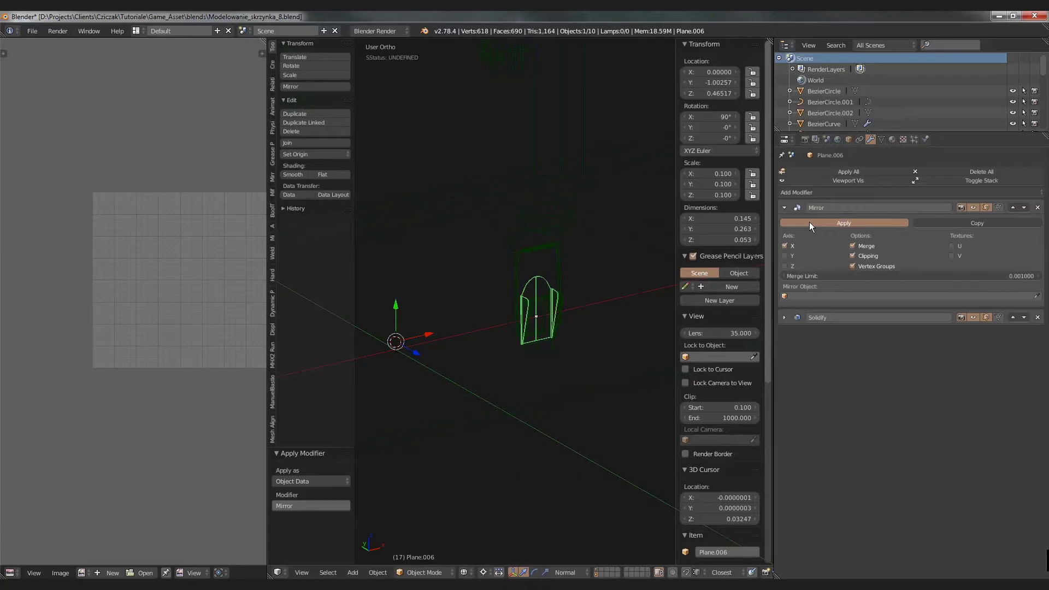
Step: Check the modifiers on the latch's wire loop, the feet, and the handle's mounts, curved brackets and grip
{"action": "right_click", "coordinate": [560, 264]}
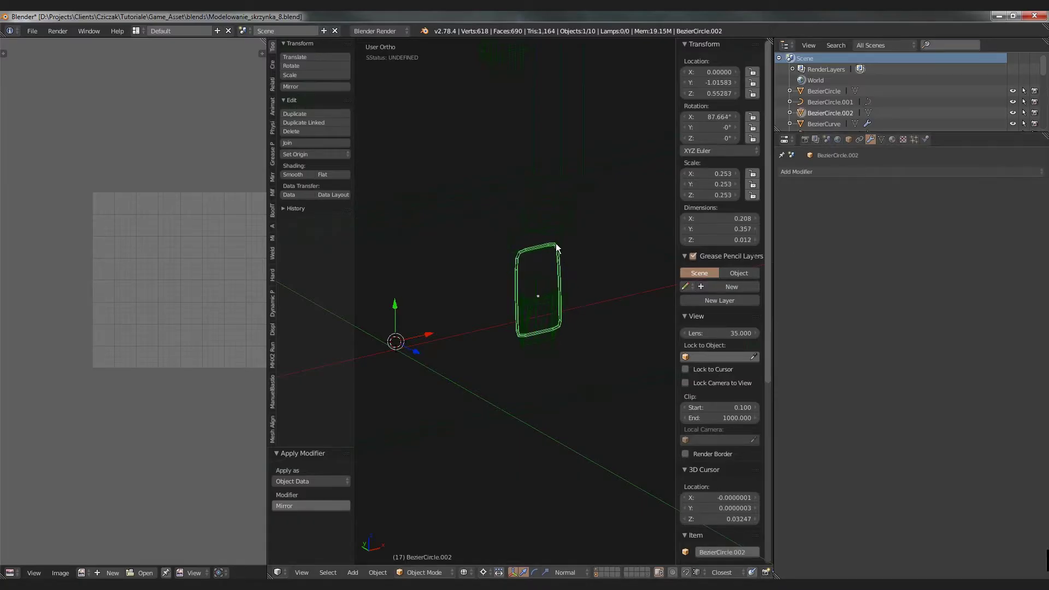
{"action": "right_click", "coordinate": [562, 243]}
{"action": "right_click", "coordinate": [570, 224]}
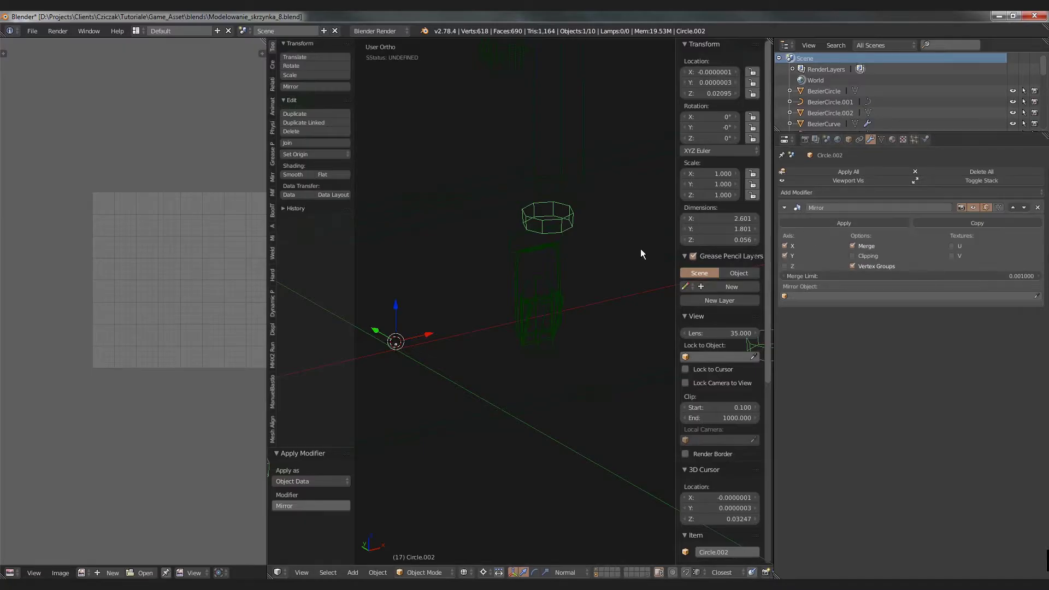
{"action": "scroll", "coordinate": [497, 261], "scroll_direction": "down", "scroll_amount": 6}
{"action": "middle_click_drag", "start_coordinate": [481, 256], "coordinate": [504, 258], "text": "shift"}
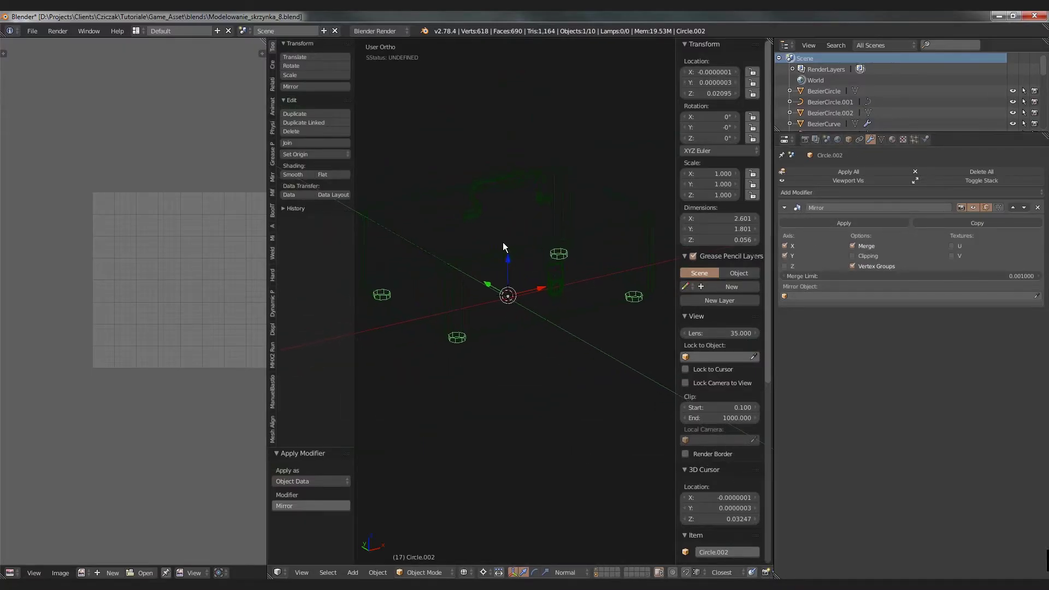
{"action": "middle_click_drag", "start_coordinate": [552, 185], "coordinate": [541, 194], "text": "shift"}
{"action": "right_click", "coordinate": [542, 197]}
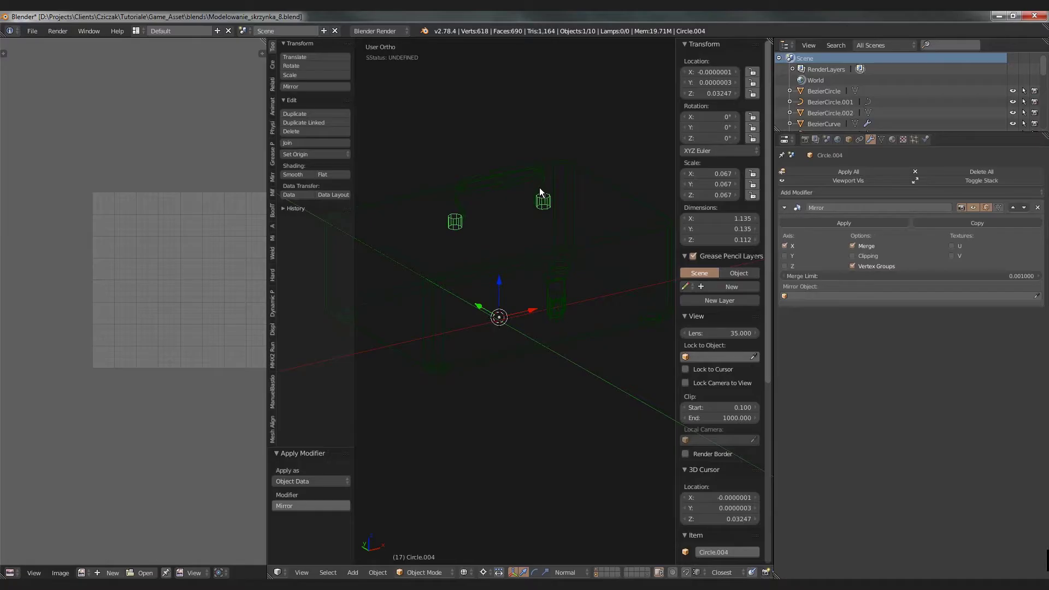
{"action": "right_click", "coordinate": [537, 191]}
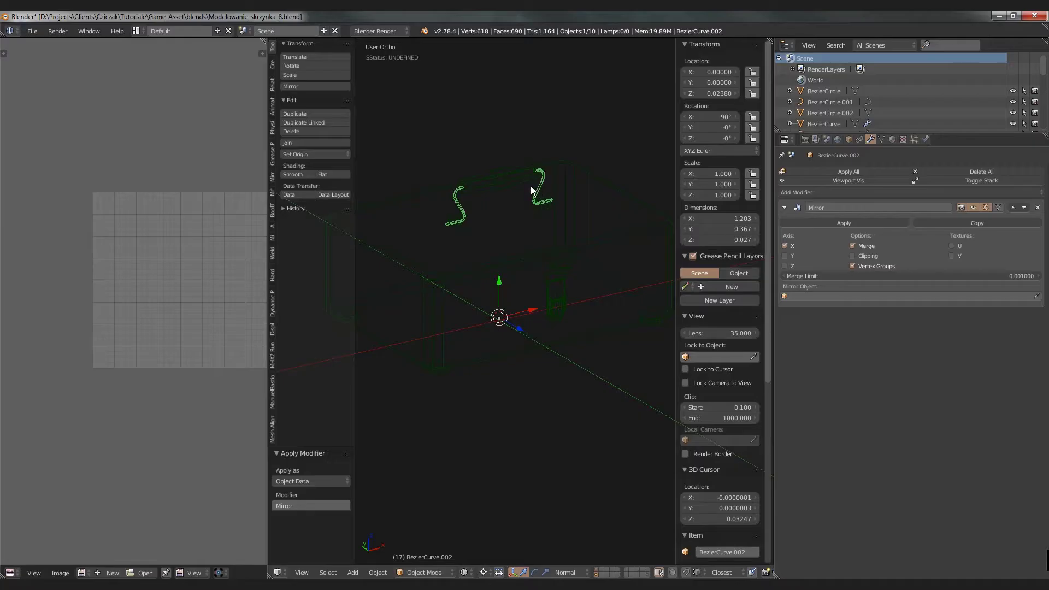
{"action": "right_click", "coordinate": [509, 184]}
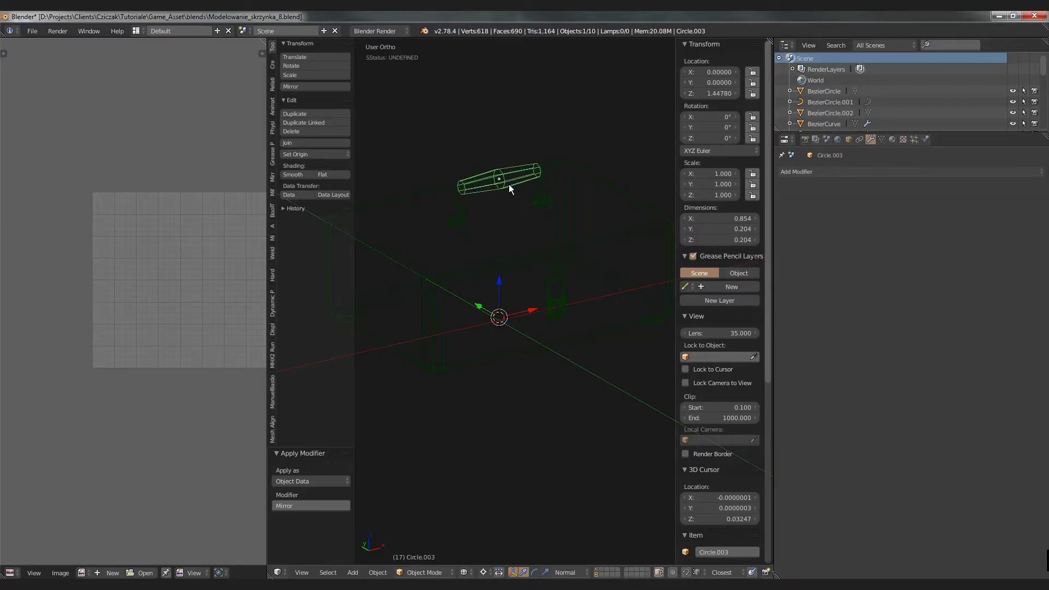
Step: Select the latch's arched plate again to check its modifiers
{"action": "scroll", "coordinate": [563, 306], "scroll_direction": "up", "scroll_amount": 7}
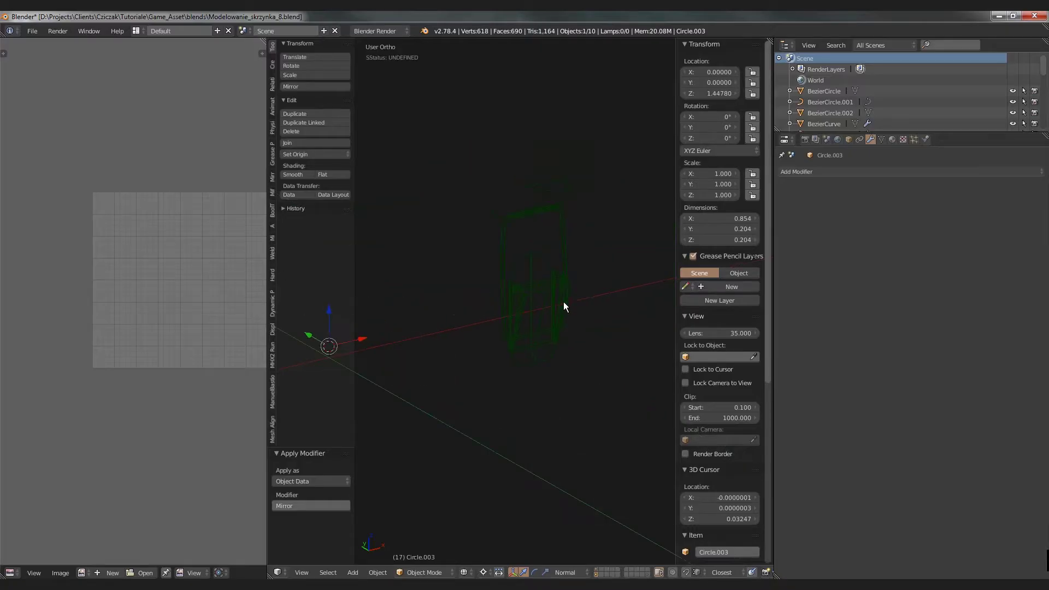
{"action": "right_click", "coordinate": [563, 283]}
{"action": "right_click", "coordinate": [557, 286]}
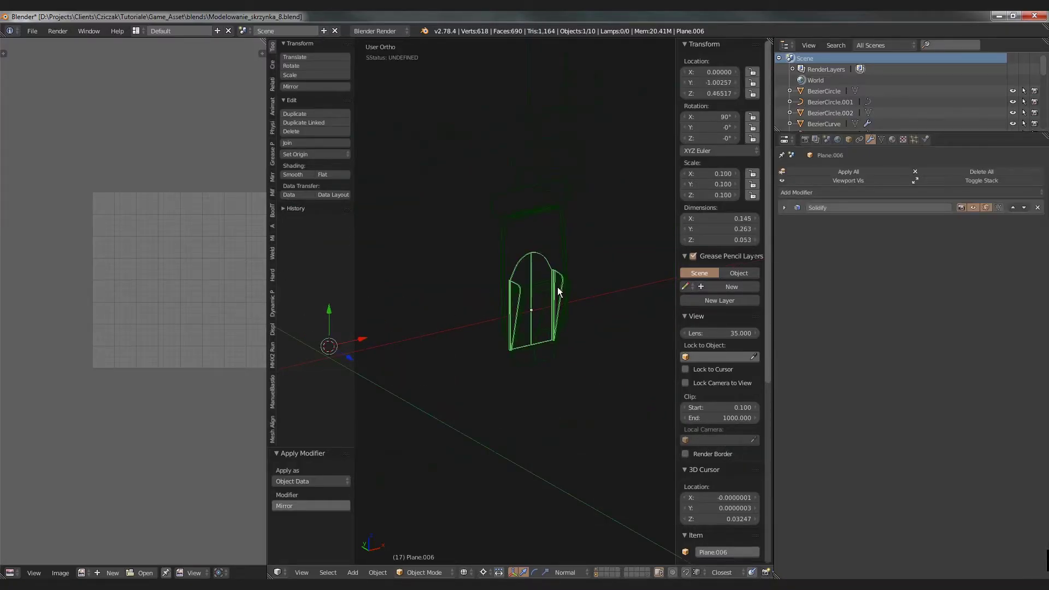
Step: Check the modifiers on the latch's lower tilted plate in solid shading, and leave the isolated view for the whole toolbox
{"action": "key", "text": "z"}
{"action": "scroll", "coordinate": [557, 287], "scroll_direction": "up", "scroll_amount": 5}
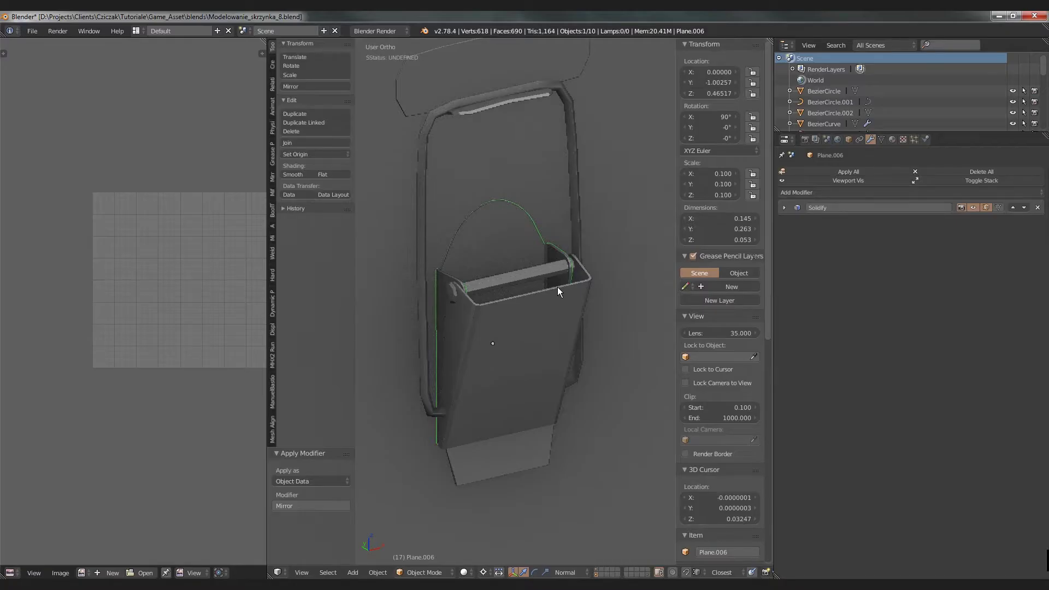
{"action": "right_click", "coordinate": [521, 297]}
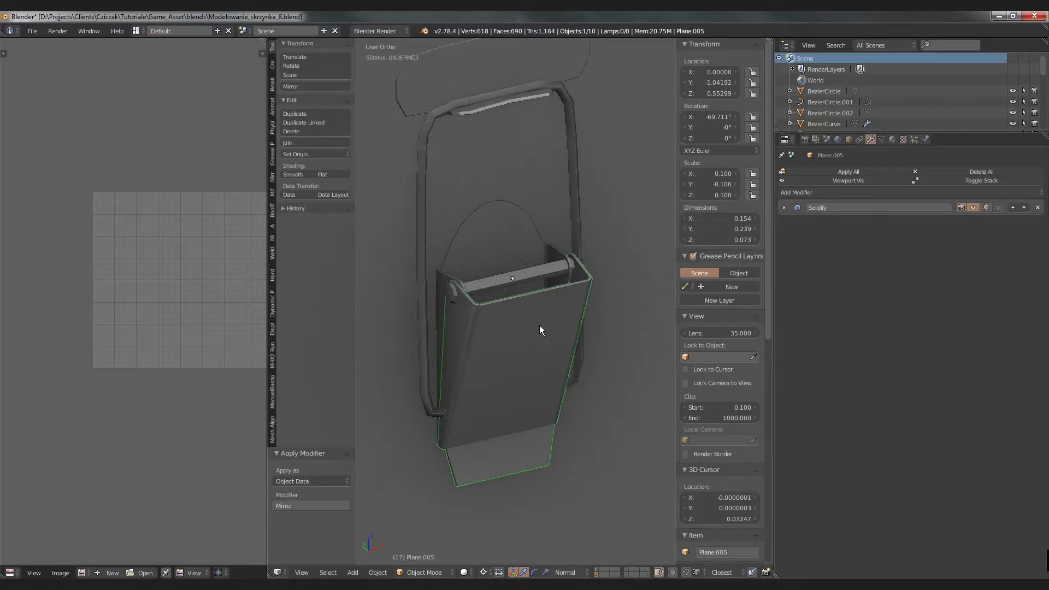
{"action": "key", "text": "KP_Divide"}
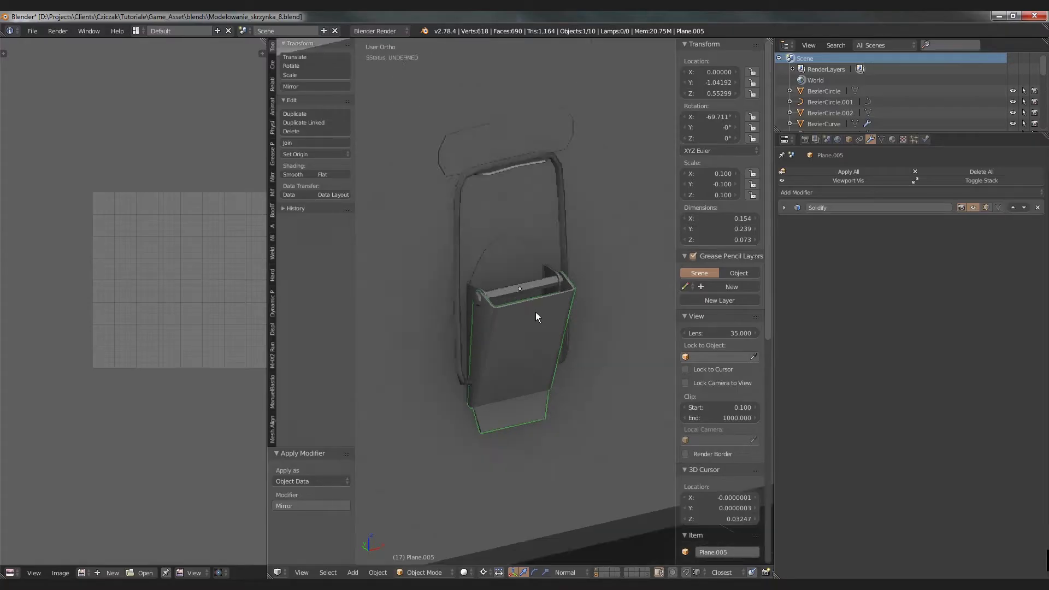
{"action": "scroll", "coordinate": [491, 287], "scroll_direction": "up", "scroll_amount": 2}
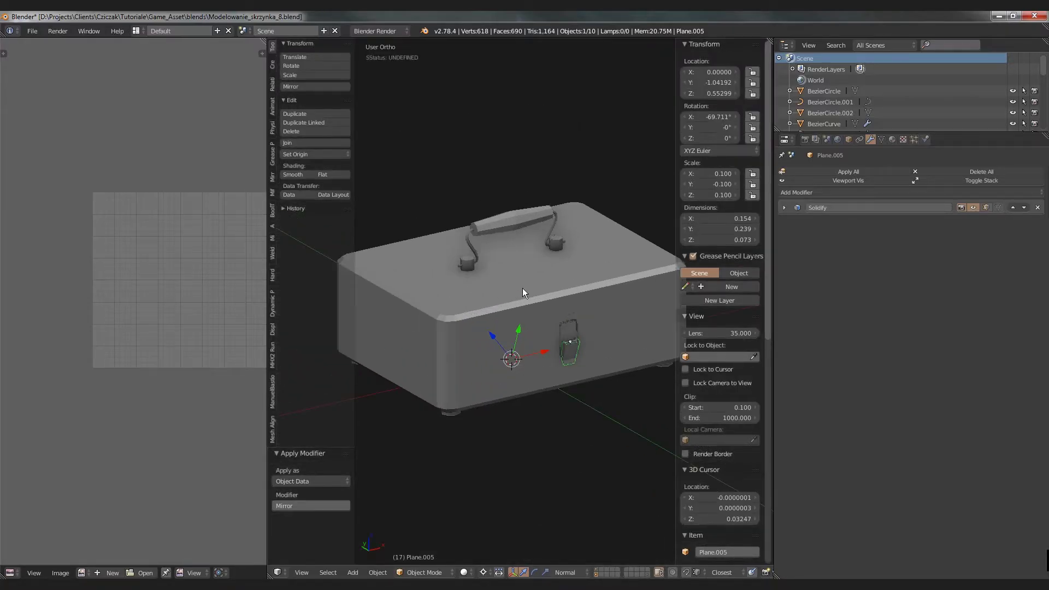
Step: Select the handle's grip, start the manual unwrap of TextureAtlas, and enter Edit Mode on the merged object
{"action": "key", "text": "z"}
{"action": "key", "text": "a"}
{"action": "right_click", "coordinate": [527, 229]}
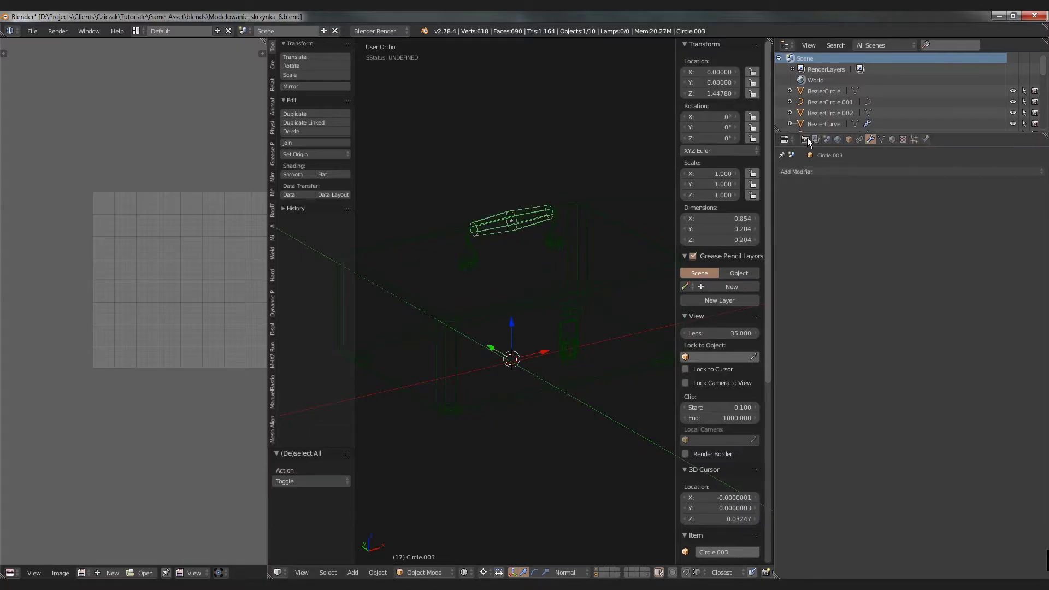
{"action": "left_click", "coordinate": [807, 139]}
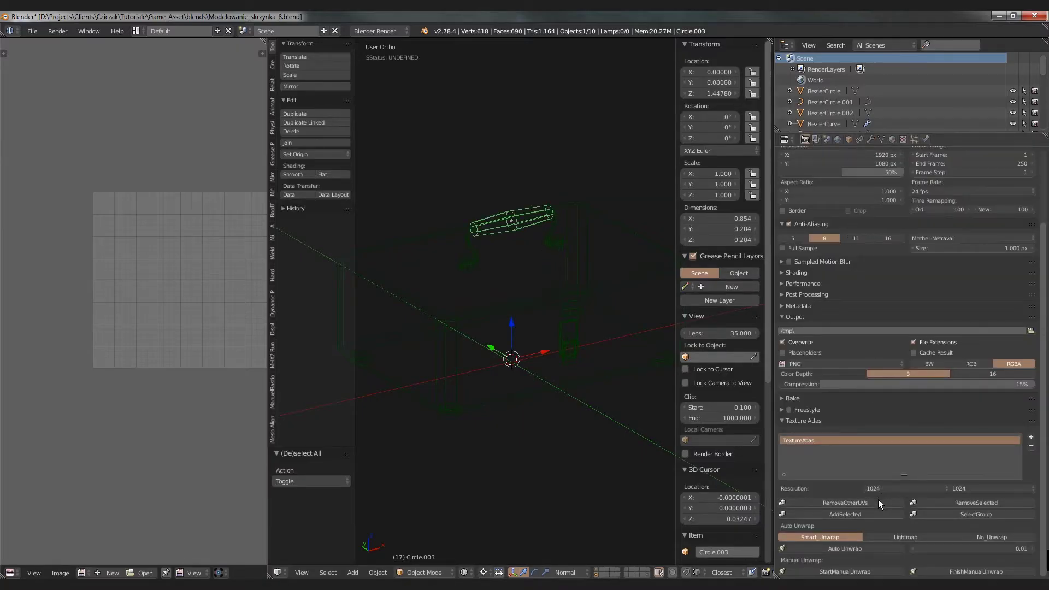
{"action": "left_click", "coordinate": [863, 572]}
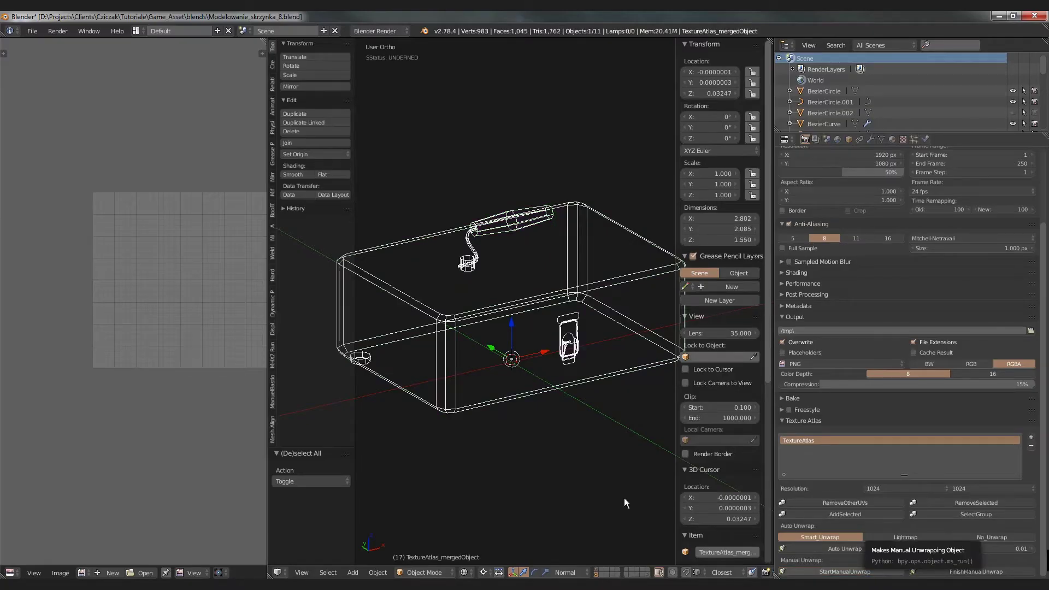
{"action": "key", "text": "Tab"}
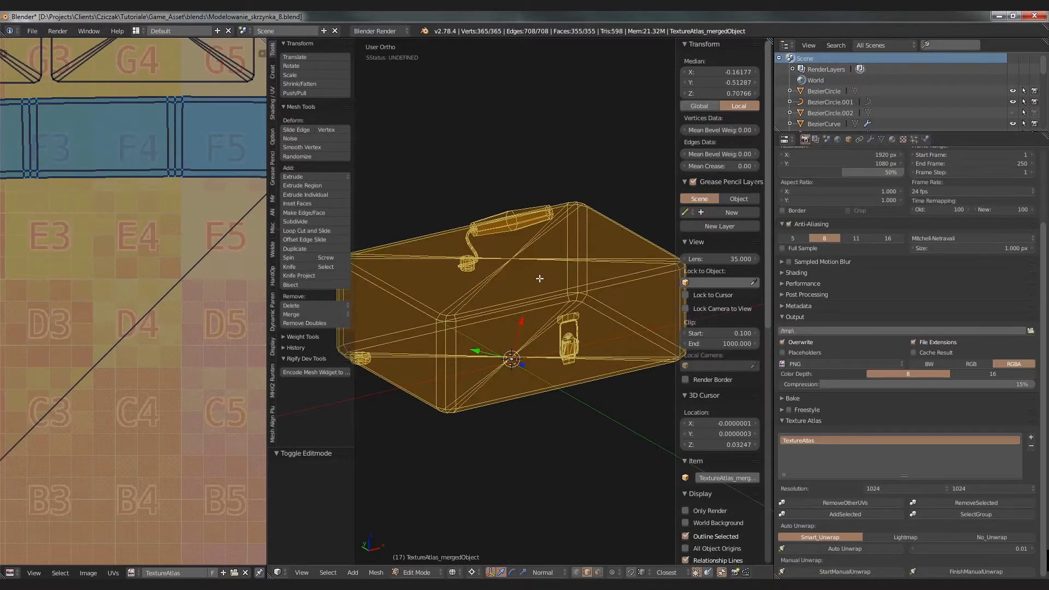
Step: Select the toolbox body's UV islands and move them 0.450 along Y, above the atlas image
{"action": "scroll", "coordinate": [542, 278], "scroll_direction": "down", "scroll_amount": 4}
{"action": "scroll", "coordinate": [126, 216], "scroll_direction": "down", "scroll_amount": 6}
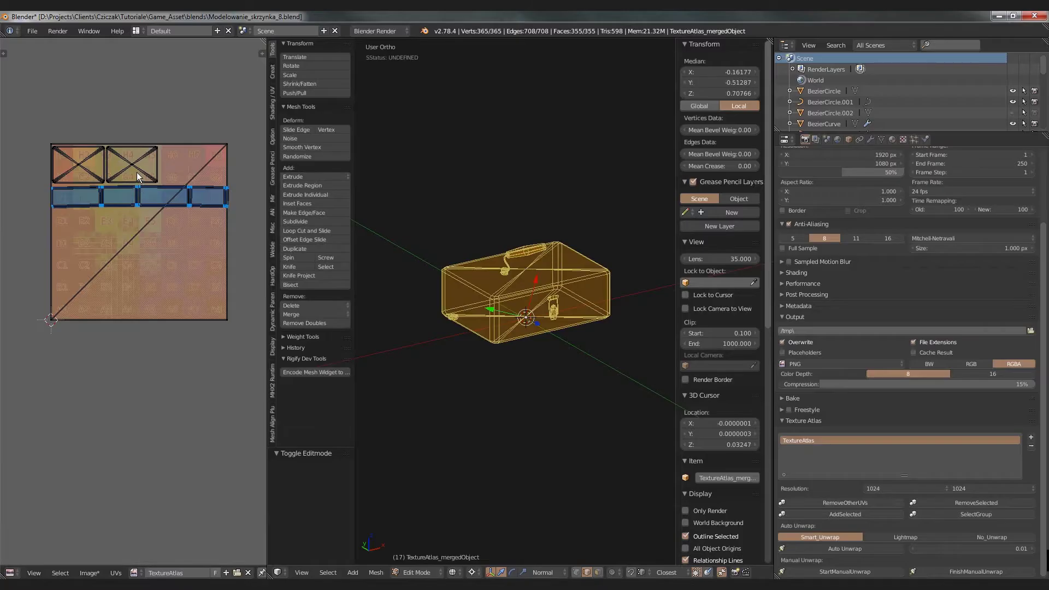
{"action": "right_click", "coordinate": [136, 172]}
{"action": "right_click", "coordinate": [80, 178], "text": "shift"}
{"action": "middle_click_drag", "start_coordinate": [82, 166], "coordinate": [87, 168]}
{"action": "right_click", "coordinate": [114, 198], "text": "shift"}
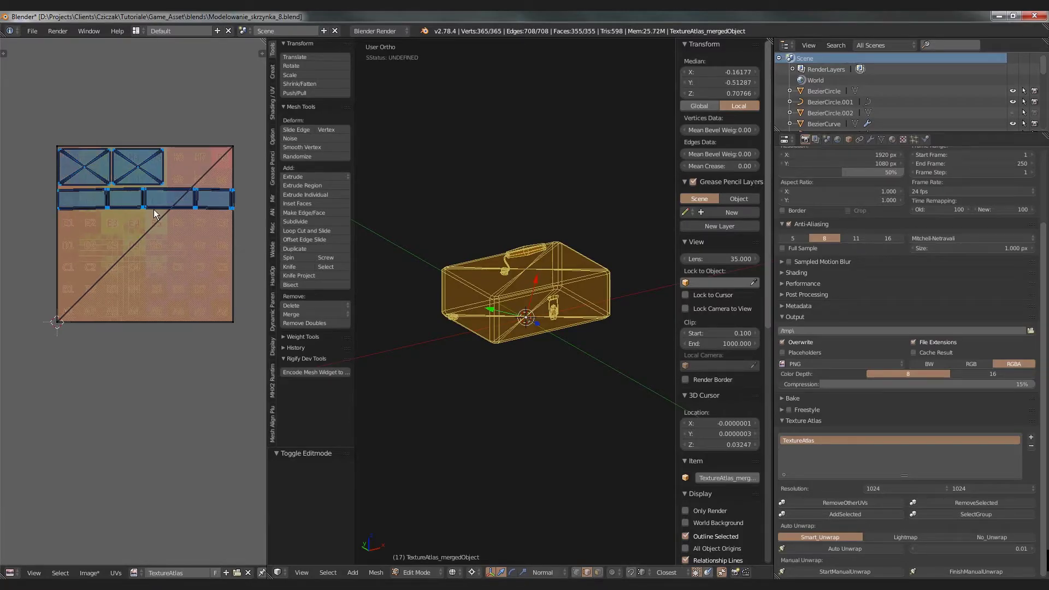
{"action": "key", "text": "g"}
{"action": "key", "text": "y"}
{"action": "left_click", "coordinate": [163, 130]}
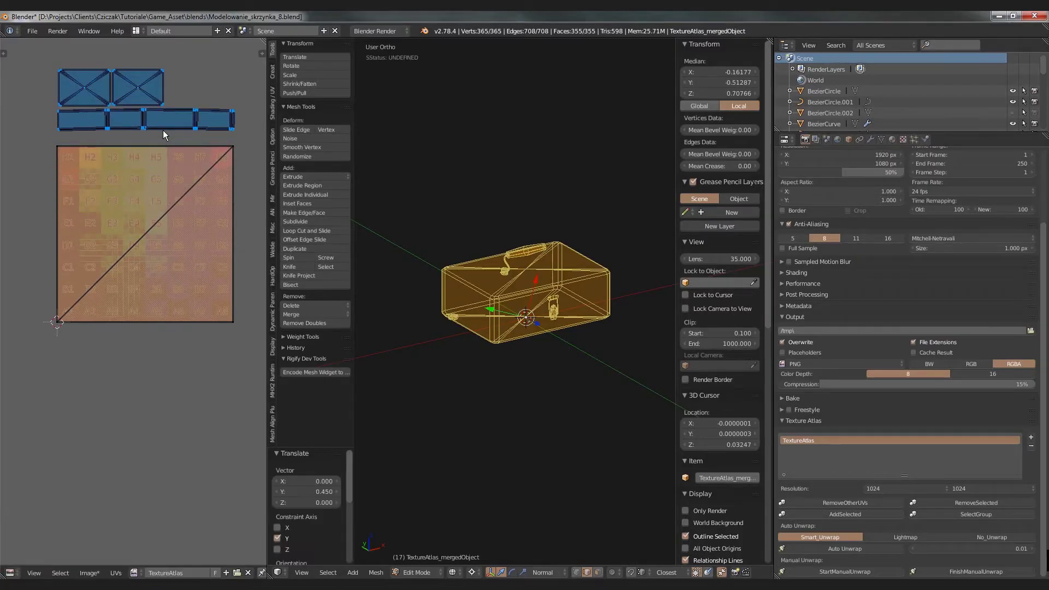
Step: Box-select the overlapping, not yet unwrapped UVs that fill the whole atlas square
{"action": "key", "text": "a"}
{"action": "key", "text": "b"}
{"action": "left_click_drag", "start_coordinate": [46, 141], "coordinate": [258, 356]}
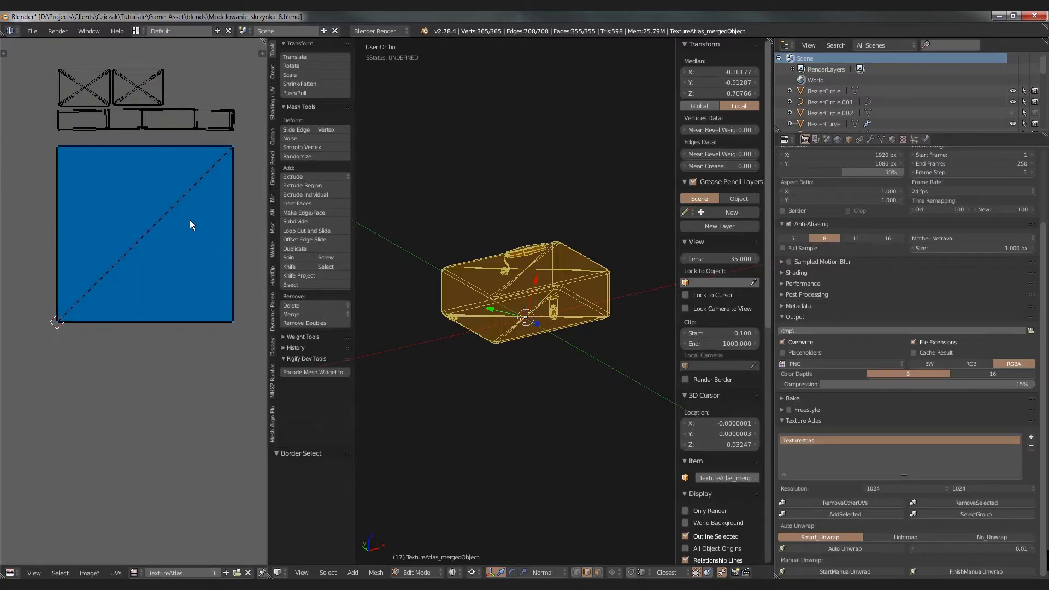
Step: Hide the 3D view's side panels, deselect the whole mesh, and switch to solid shading
{"action": "scroll", "coordinate": [495, 298], "scroll_direction": "up", "scroll_amount": 2}
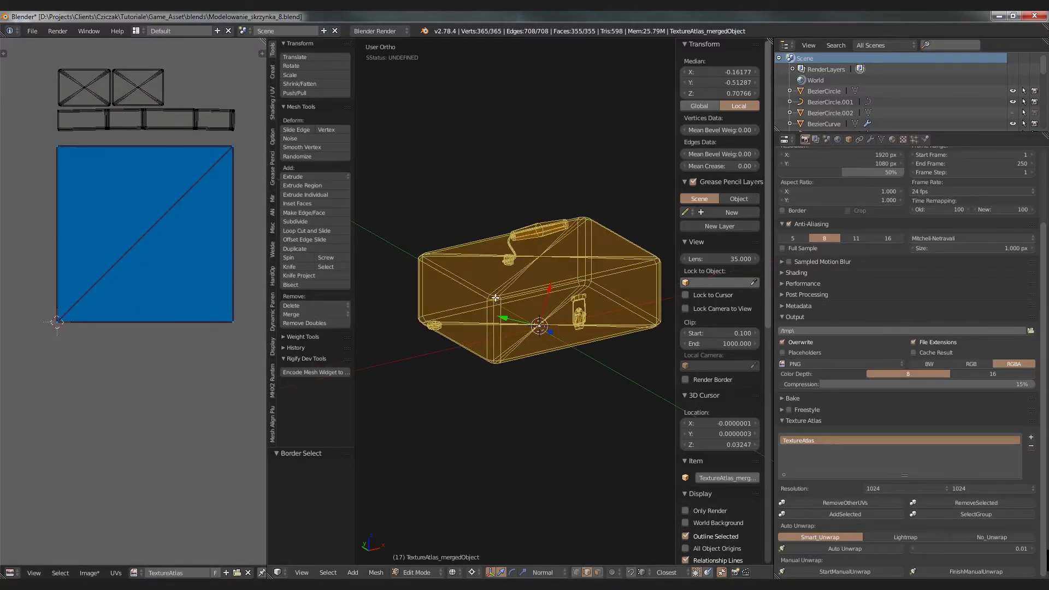
{"action": "scroll", "coordinate": [495, 298], "scroll_direction": "up", "scroll_amount": 1}
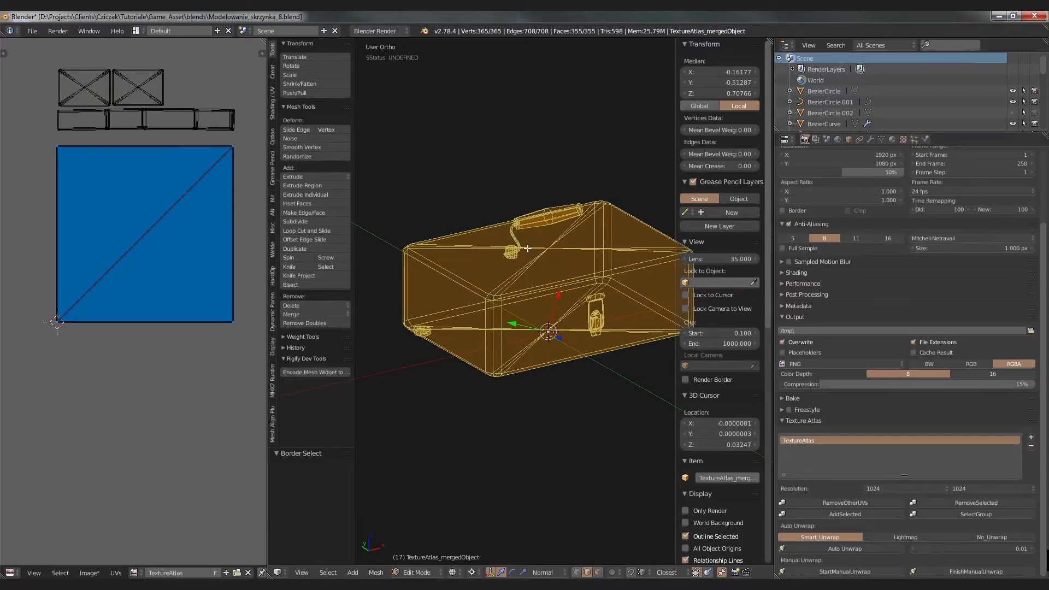
{"action": "middle_click_drag", "start_coordinate": [522, 267], "coordinate": [500, 274], "text": "shift"}
{"action": "scroll", "coordinate": [558, 330], "scroll_direction": "up", "scroll_amount": 1}
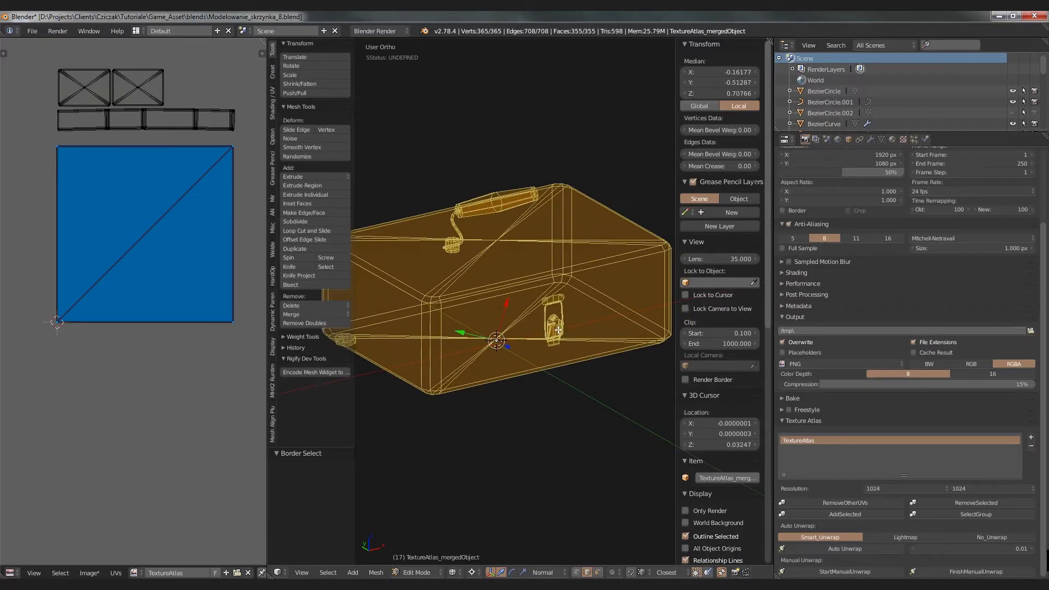
{"action": "key", "text": "n"}
{"action": "key", "text": "t"}
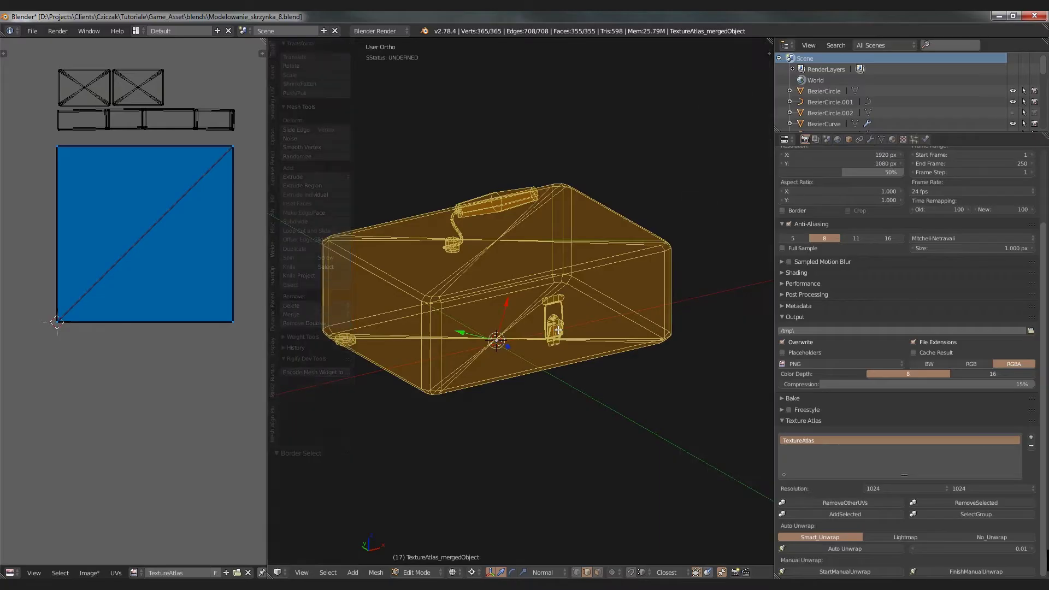
{"action": "scroll", "coordinate": [557, 330], "scroll_direction": "down", "scroll_amount": 1}
{"action": "key", "text": "a"}
{"action": "key", "text": "z"}
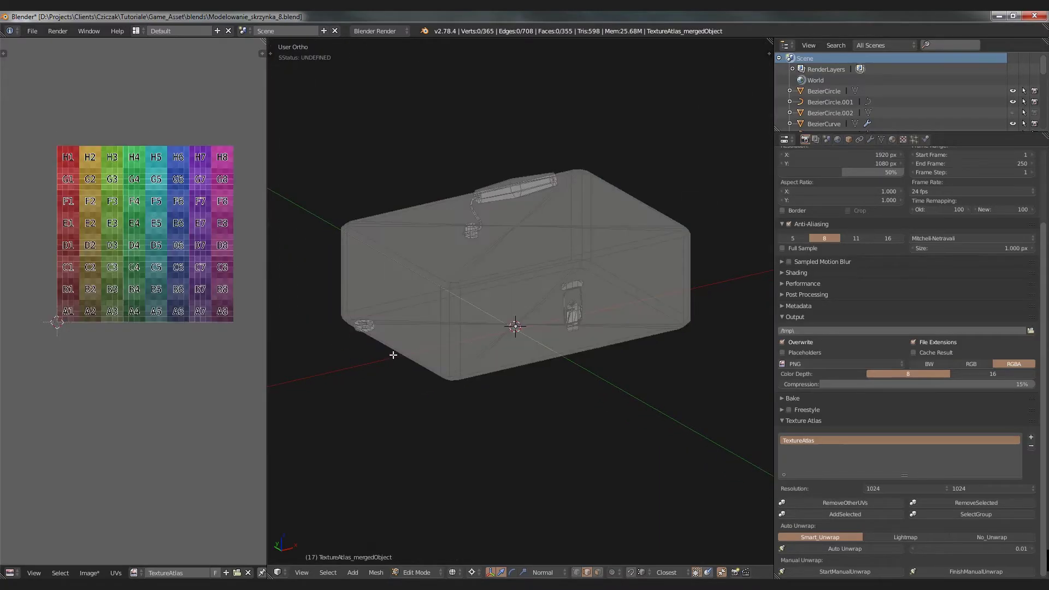
Step: Select all linked geometry of the foot under the toolbox corner and hide everything else
{"action": "middle_click_drag", "start_coordinate": [394, 355], "coordinate": [397, 335]}
{"action": "scroll", "coordinate": [414, 288], "scroll_direction": "up", "scroll_amount": 10}
{"action": "middle_click_drag", "start_coordinate": [354, 362], "coordinate": [456, 250], "text": "shift"}
{"action": "right_click", "coordinate": [435, 261]}
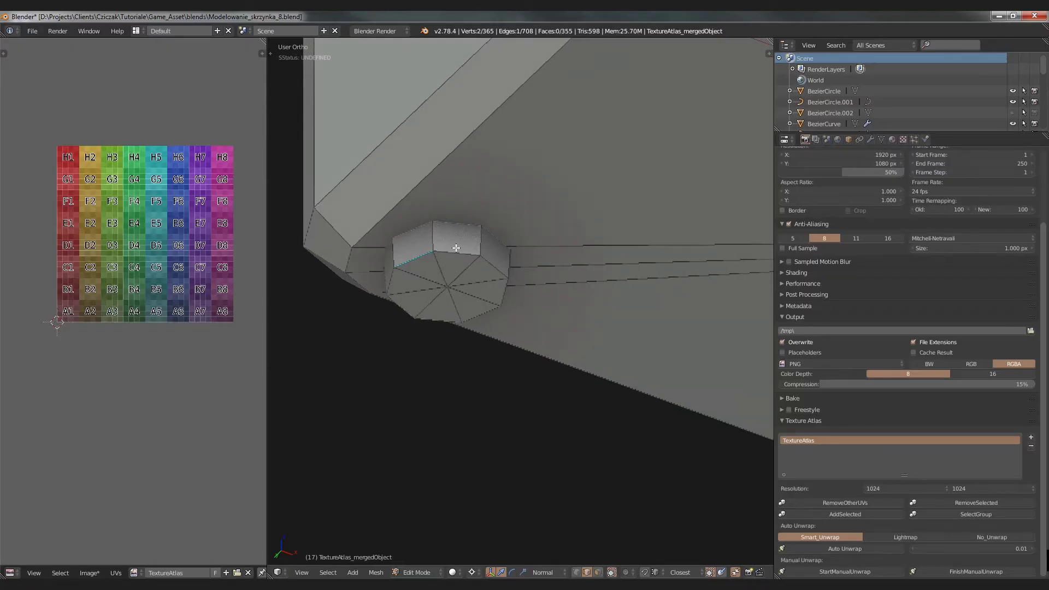
{"action": "key", "text": "ctrl+l"}
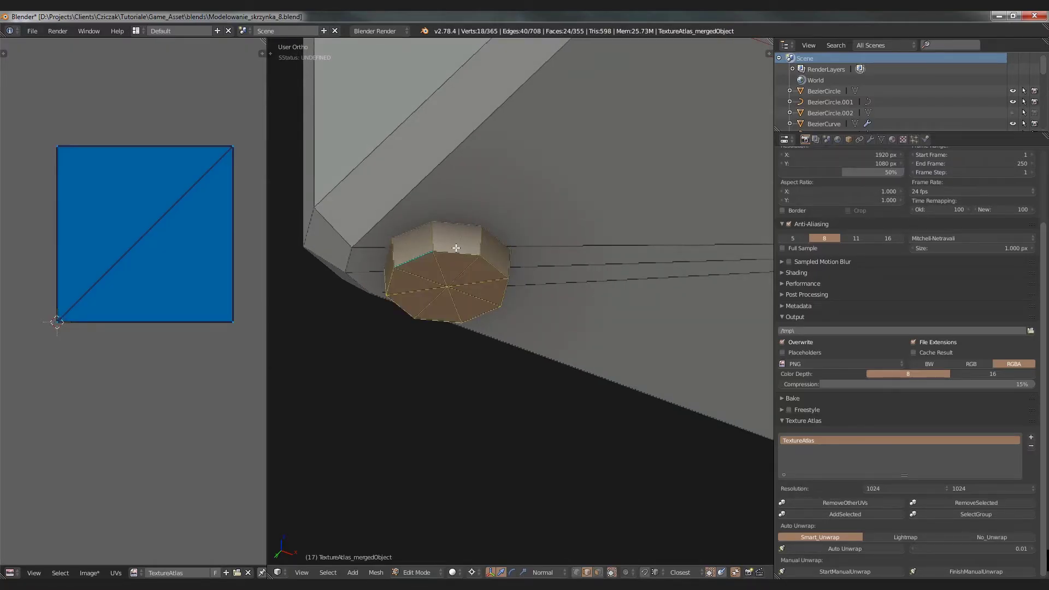
{"action": "key", "text": "ctrl+i"}
{"action": "key", "text": "h"}
{"action": "middle_click_drag", "start_coordinate": [456, 248], "coordinate": [464, 329]}
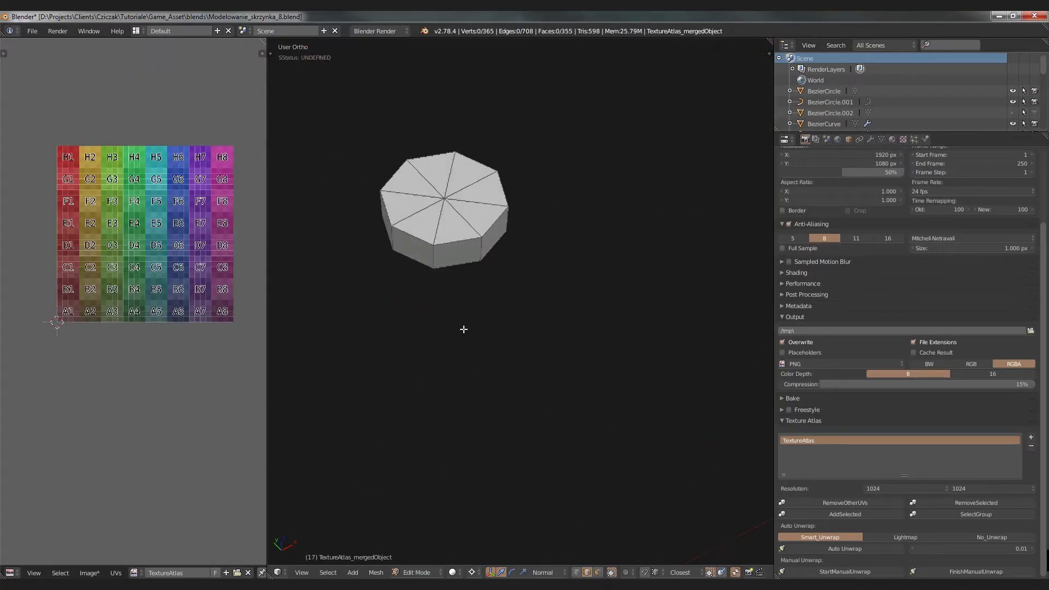
Step: Mark seams on the foot along both its rim loops and one vertical side edge, and deselect everything
{"action": "scroll", "coordinate": [458, 249], "scroll_direction": "up", "scroll_amount": 3}
{"action": "middle_click_drag", "start_coordinate": [450, 172], "coordinate": [464, 193], "text": "shift"}
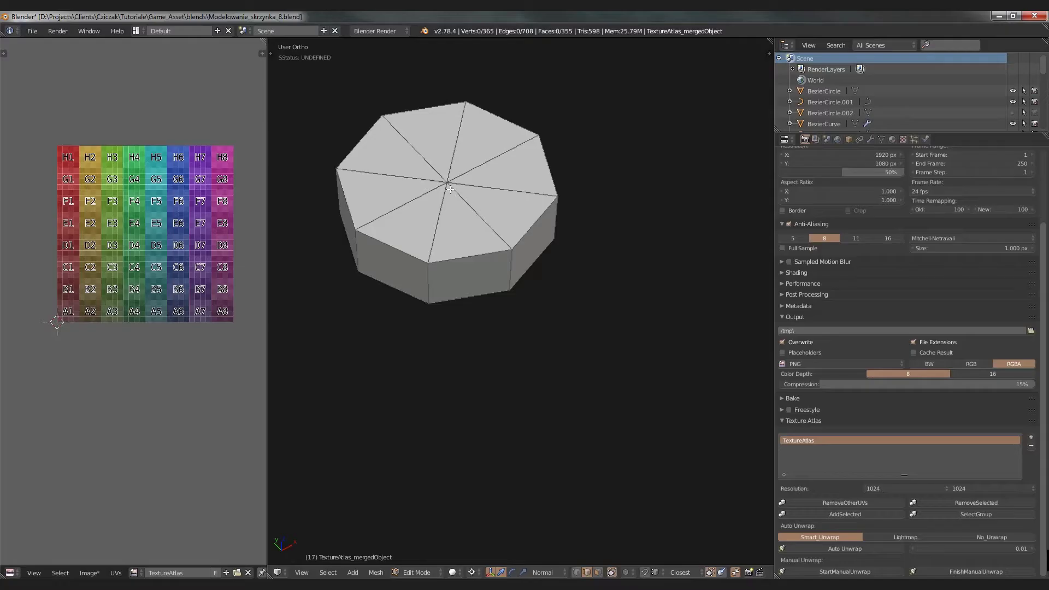
{"action": "middle_click_drag", "start_coordinate": [449, 191], "coordinate": [474, 233], "text": "shift"}
{"action": "right_click", "coordinate": [507, 153], "text": "alt"}
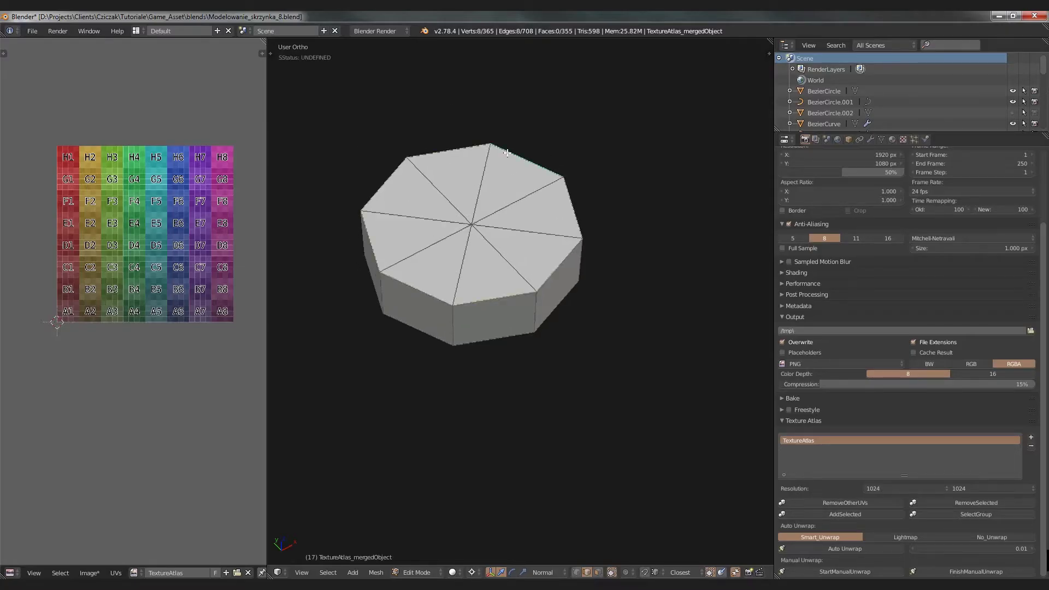
{"action": "middle_click_drag", "start_coordinate": [472, 349], "coordinate": [505, 256]}
{"action": "right_click", "coordinate": [467, 206], "text": "alt+shift"}
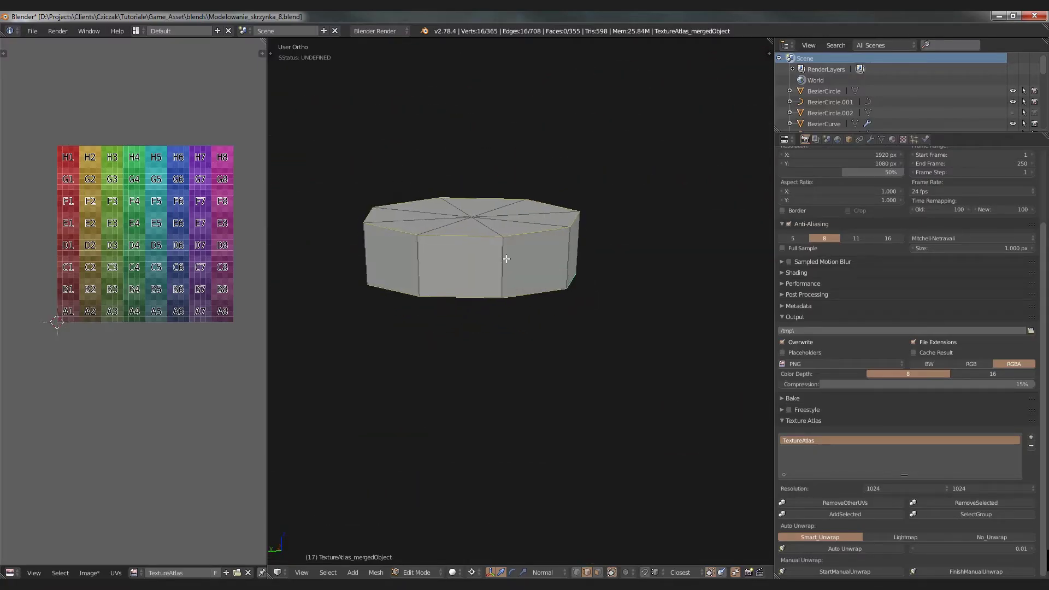
{"action": "right_click", "coordinate": [503, 254], "text": "shift"}
{"action": "middle_click_drag", "start_coordinate": [468, 298], "coordinate": [522, 299]}
{"action": "key", "text": "ctrl+e"}
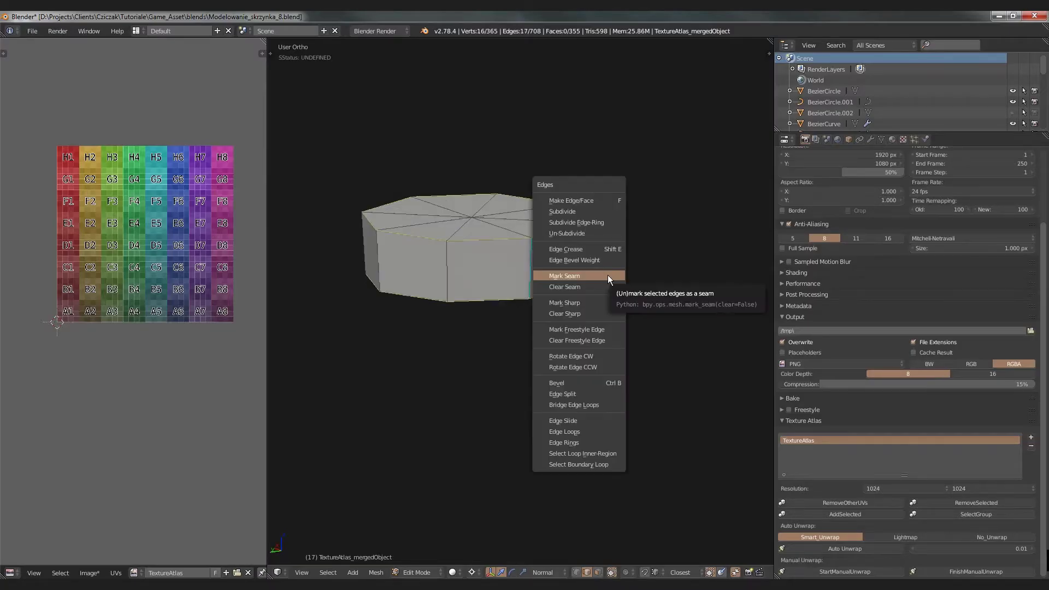
{"action": "left_click", "coordinate": [605, 275]}
{"action": "scroll", "coordinate": [547, 240], "scroll_direction": "down", "scroll_amount": 4}
{"action": "key", "text": "a"}
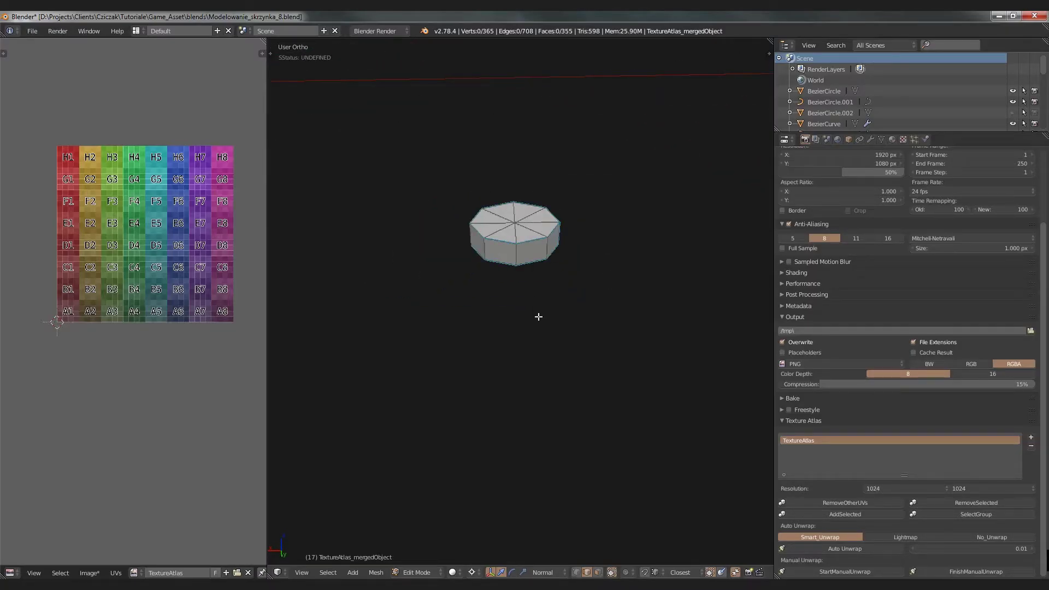
Step: Reveal the hidden parts of the merged mesh and deselect everything
{"action": "key", "text": "KP_Divide"}
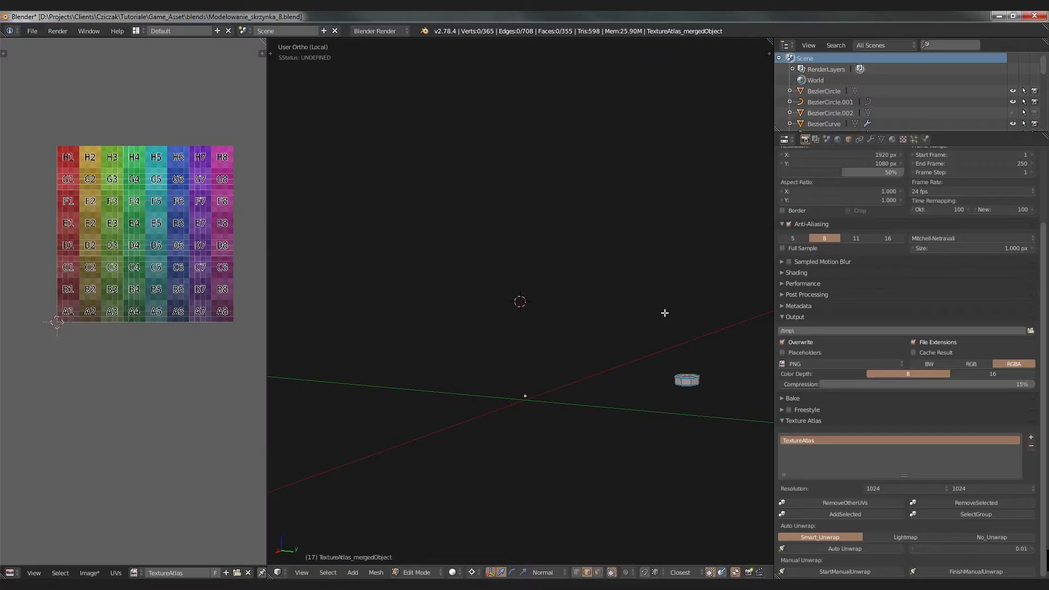
{"action": "key", "text": "KP_Divide"}
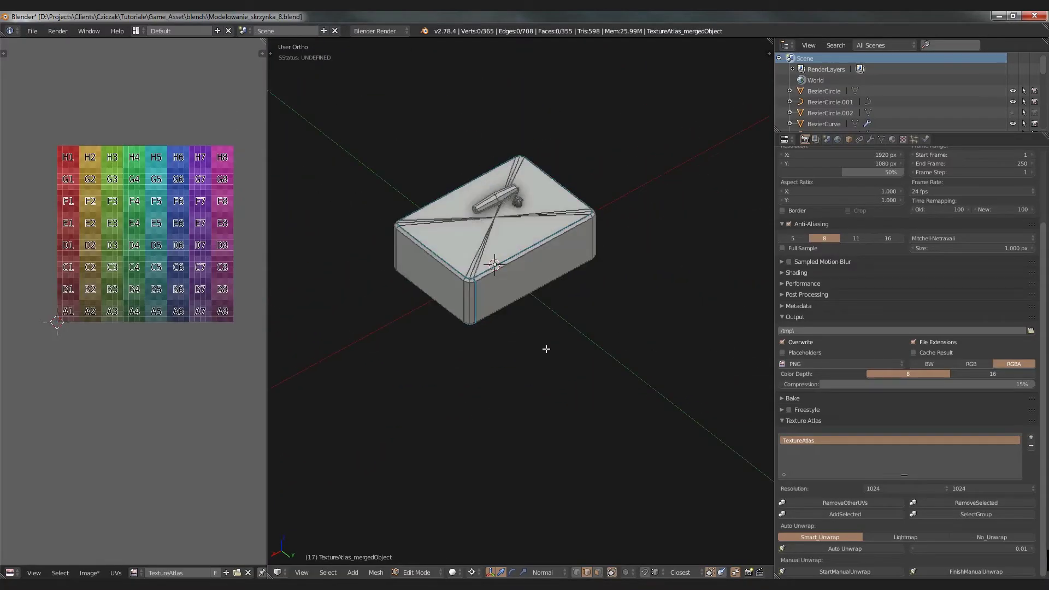
{"action": "middle_click_drag", "start_coordinate": [547, 349], "coordinate": [751, 295]}
Step: Select the rim edge loops around both end caps of the handle's grip
{"action": "scroll", "coordinate": [560, 317], "scroll_direction": "up", "scroll_amount": 4}
{"action": "scroll", "coordinate": [547, 210], "scroll_direction": "up", "scroll_amount": 7}
{"action": "scroll", "coordinate": [599, 210], "scroll_direction": "up", "scroll_amount": 3}
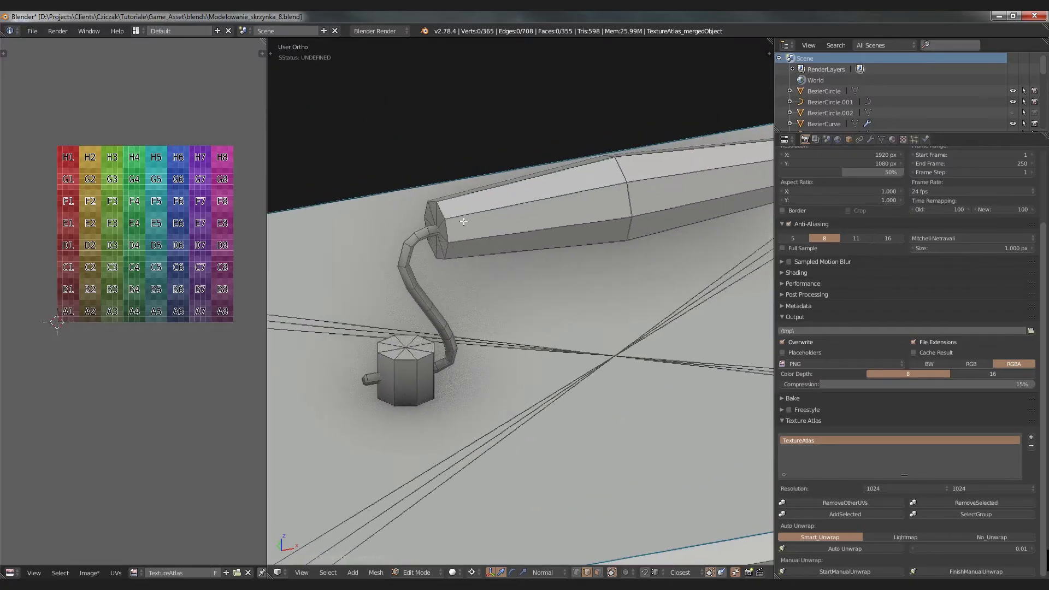
{"action": "right_click", "coordinate": [435, 205], "text": "alt"}
{"action": "scroll", "coordinate": [435, 205], "scroll_direction": "down", "scroll_amount": 3}
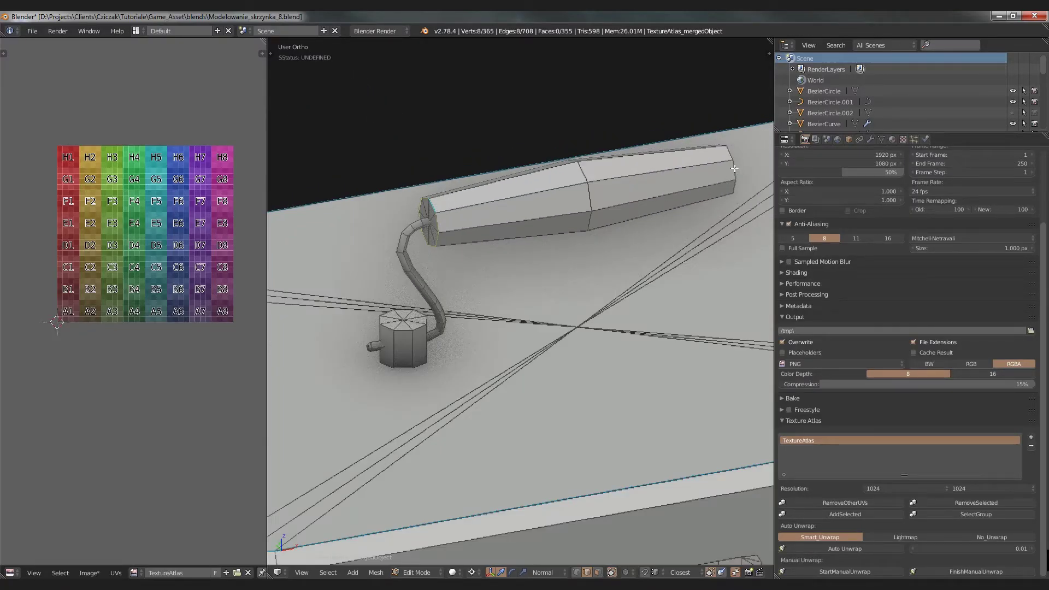
{"action": "middle_click_drag", "start_coordinate": [493, 215], "coordinate": [563, 216]}
{"action": "scroll", "coordinate": [560, 215], "scroll_direction": "up", "scroll_amount": 4}
{"action": "right_click", "coordinate": [424, 186], "text": "shift"}
{"action": "right_click", "coordinate": [449, 194], "text": "shift"}
{"action": "scroll", "coordinate": [470, 201], "scroll_direction": "down", "scroll_amount": 5}
{"action": "middle_click_drag", "start_coordinate": [621, 244], "coordinate": [480, 237]}
{"action": "scroll", "coordinate": [565, 263], "scroll_direction": "up", "scroll_amount": 3}
{"action": "middle_click_drag", "start_coordinate": [547, 266], "coordinate": [539, 269]}
{"action": "right_click", "coordinate": [538, 269], "text": "alt+shift"}
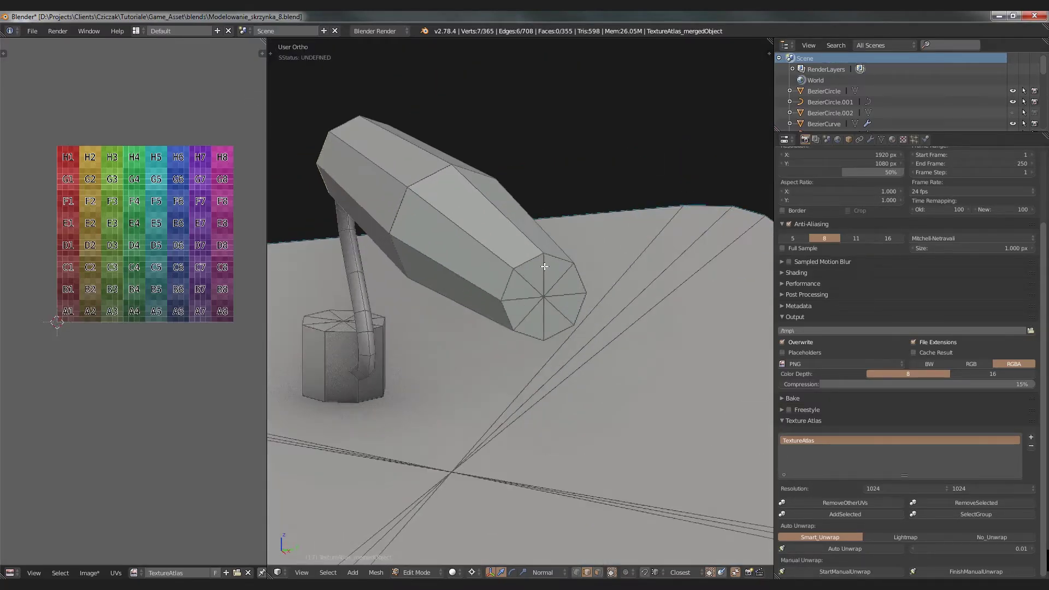
{"action": "middle_click_drag", "start_coordinate": [552, 253], "coordinate": [513, 272]}
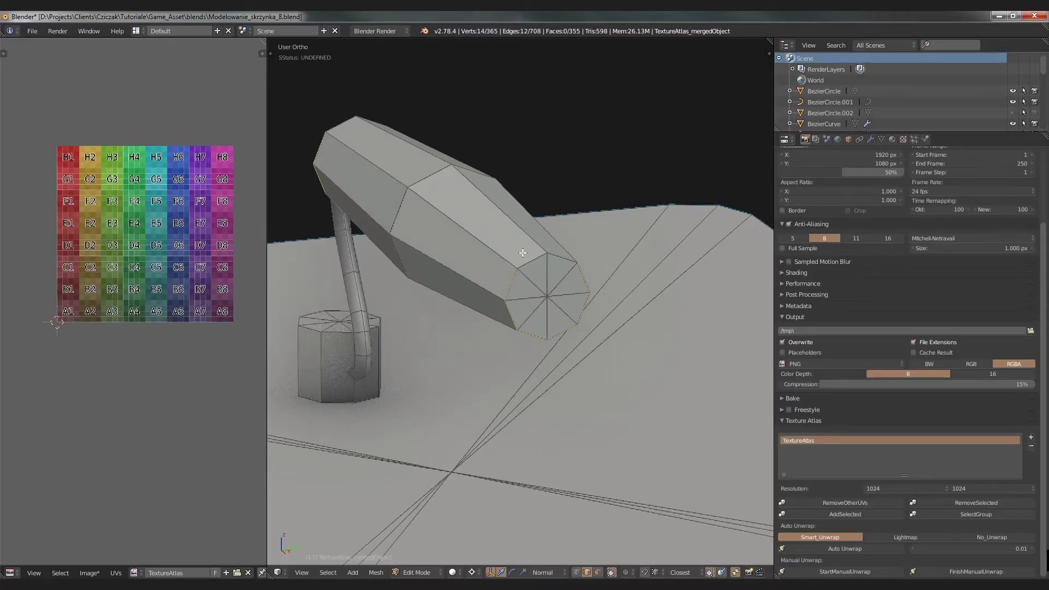
Step: Add the two lengthwise edges joining the grip's end loops to the selection and mark all selected edges as seams
{"action": "right_click", "coordinate": [567, 248], "text": "shift"}
{"action": "scroll", "coordinate": [603, 311], "scroll_direction": "down", "scroll_amount": 4}
{"action": "middle_click_drag", "start_coordinate": [603, 311], "coordinate": [468, 290]}
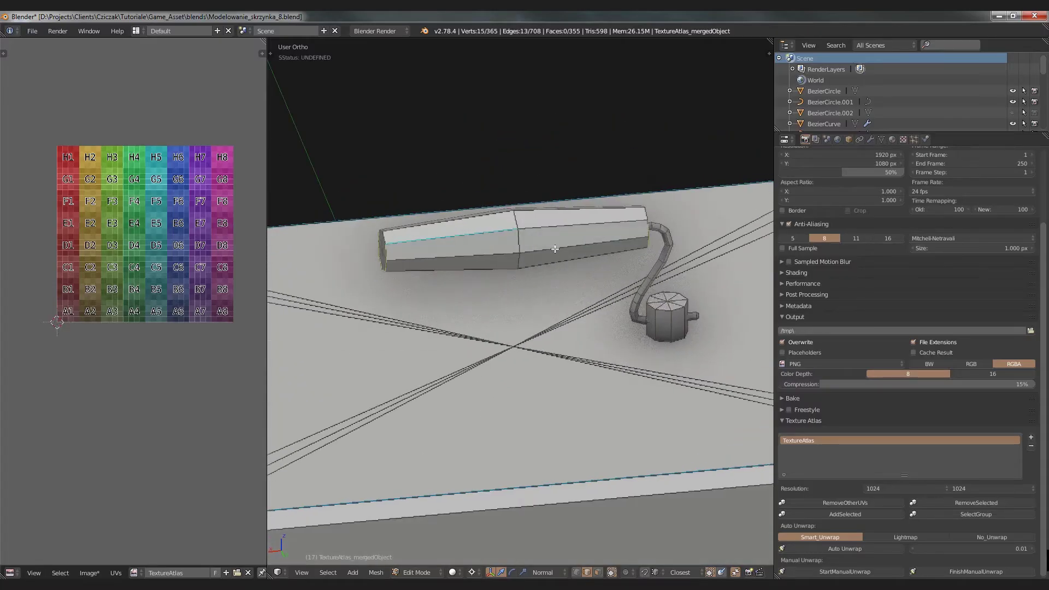
{"action": "right_click", "coordinate": [577, 224], "text": "shift"}
{"action": "middle_click_drag", "start_coordinate": [577, 224], "coordinate": [617, 249]}
{"action": "key", "text": "ctrl+e"}
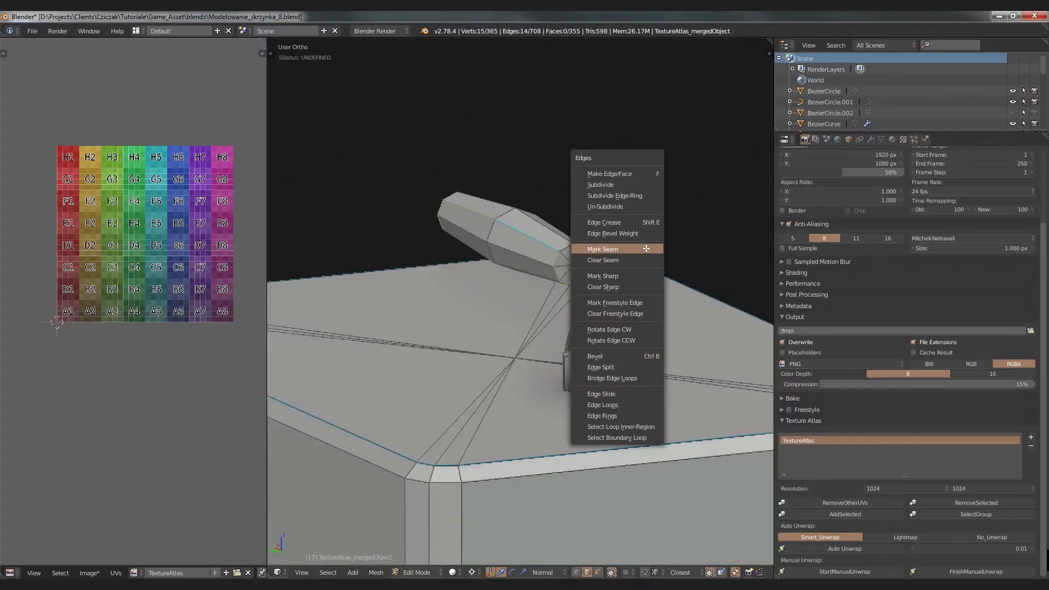
{"action": "left_click", "coordinate": [643, 249]}
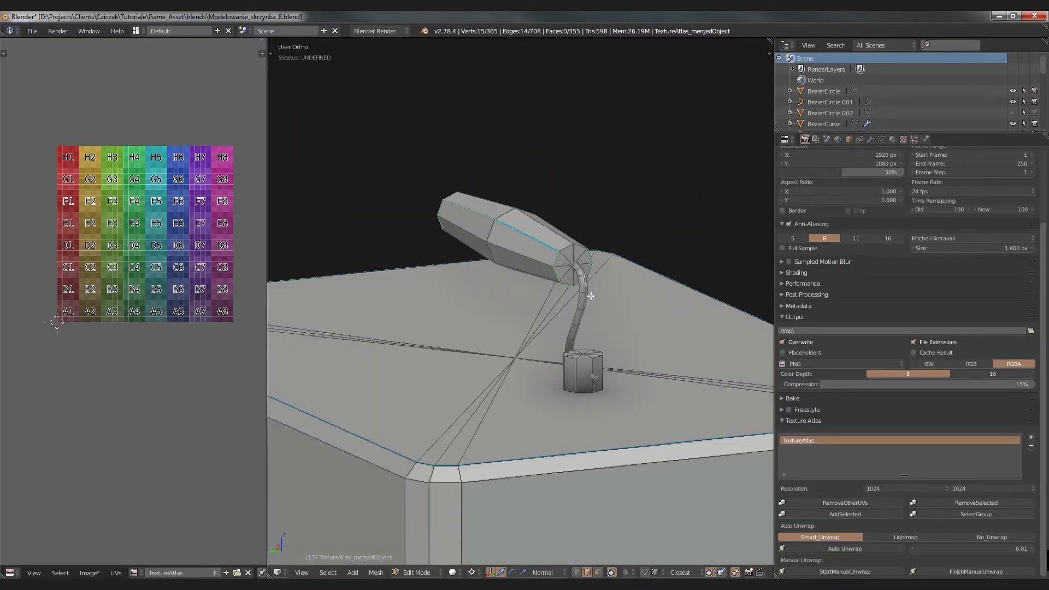
{"action": "middle_click_drag", "start_coordinate": [609, 311], "coordinate": [523, 267]}
{"action": "scroll", "coordinate": [461, 295], "scroll_direction": "down", "scroll_amount": 4}
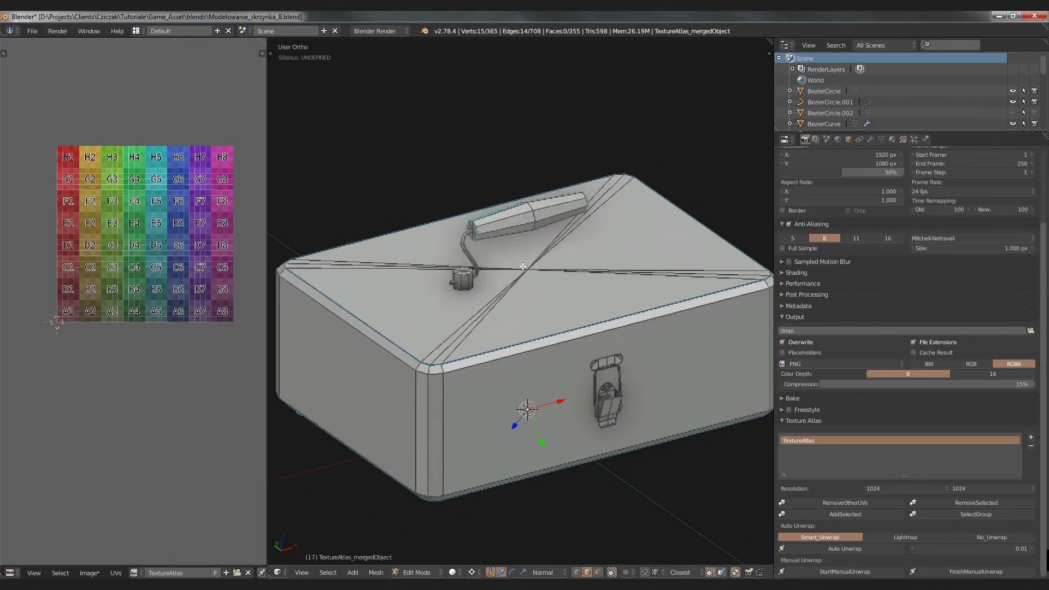
Step: Select the lengthwise edge line running along the handle's bent wire, from the grip down to the mount
{"action": "scroll", "coordinate": [504, 257], "scroll_direction": "up", "scroll_amount": 6}
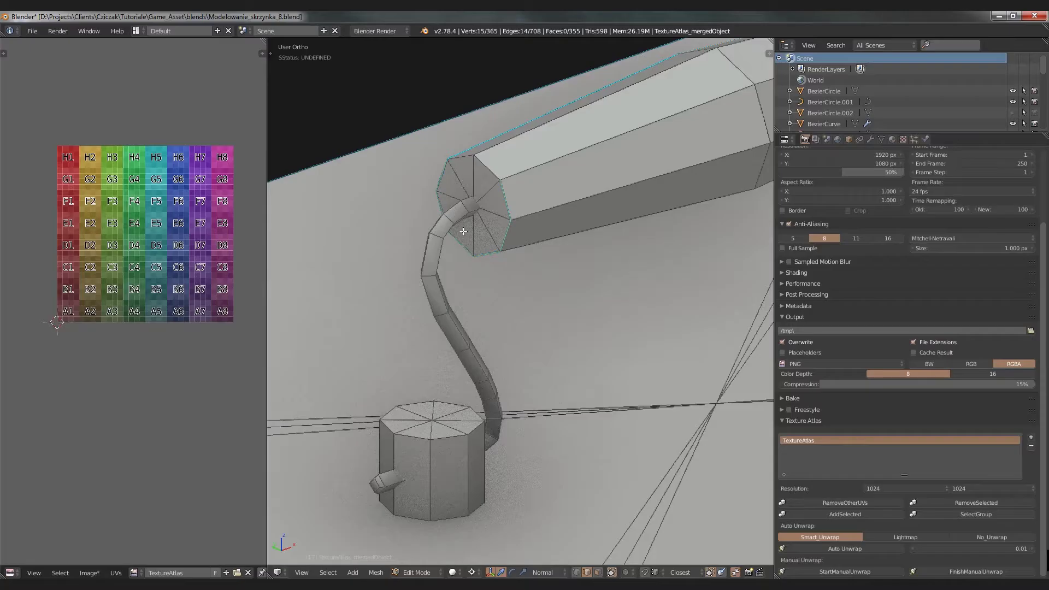
{"action": "middle_click_drag", "start_coordinate": [532, 299], "coordinate": [485, 266]}
{"action": "right_click", "coordinate": [338, 156], "text": "alt"}
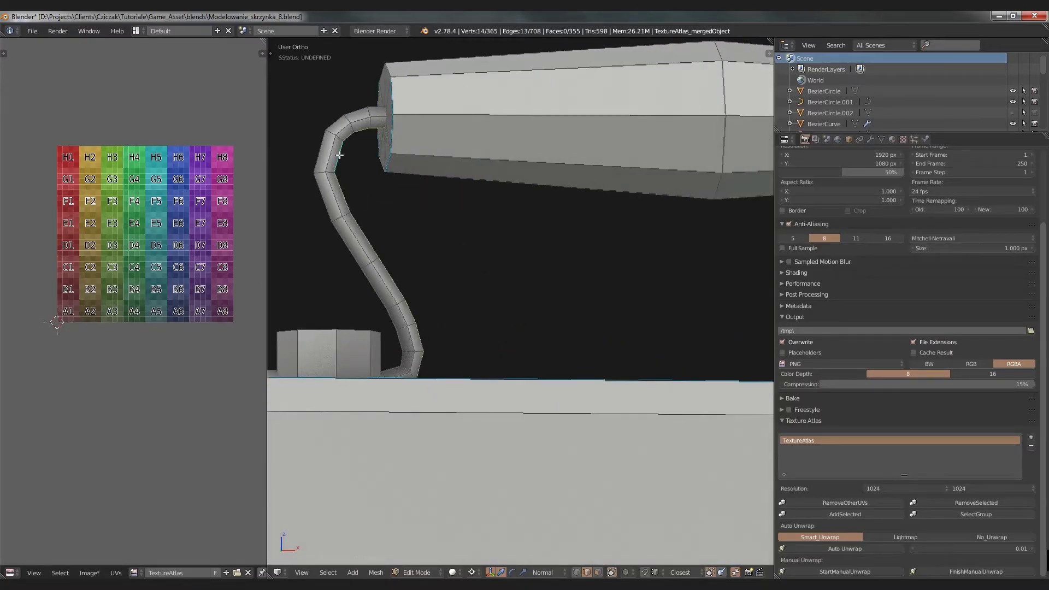
{"action": "key", "text": "z"}
{"action": "scroll", "coordinate": [338, 158], "scroll_direction": "down", "scroll_amount": 3}
{"action": "middle_click_drag", "start_coordinate": [371, 189], "coordinate": [454, 213]}
{"action": "key", "text": "z"}
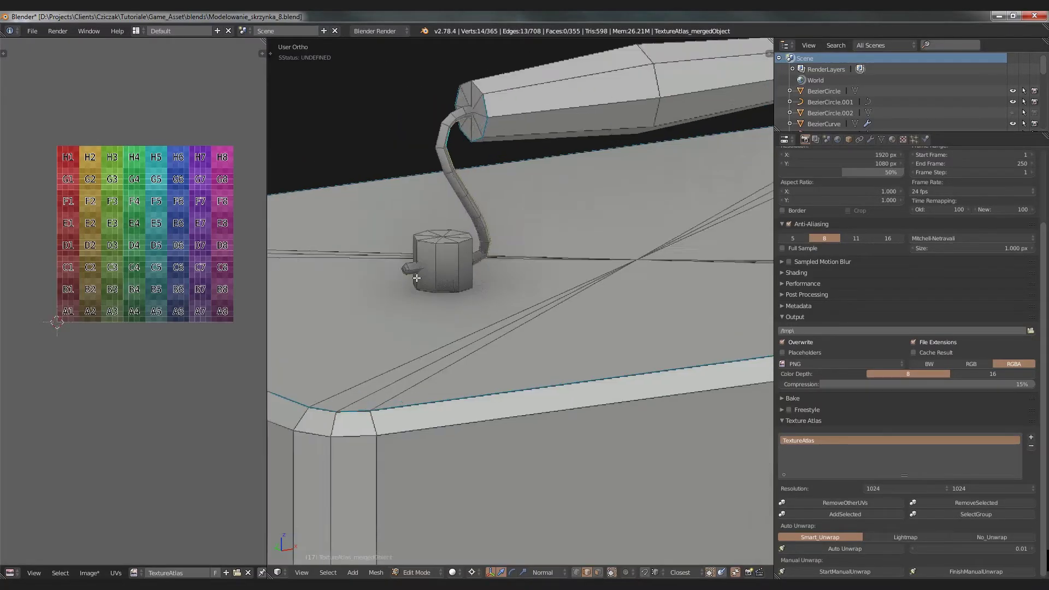
Step: Add the edges around the wire's protruding end tip to the selection, mark them all as seams and deselect everything
{"action": "scroll", "coordinate": [398, 264], "scroll_direction": "up", "scroll_amount": 8}
{"action": "scroll", "coordinate": [361, 266], "scroll_direction": "up", "scroll_amount": 2}
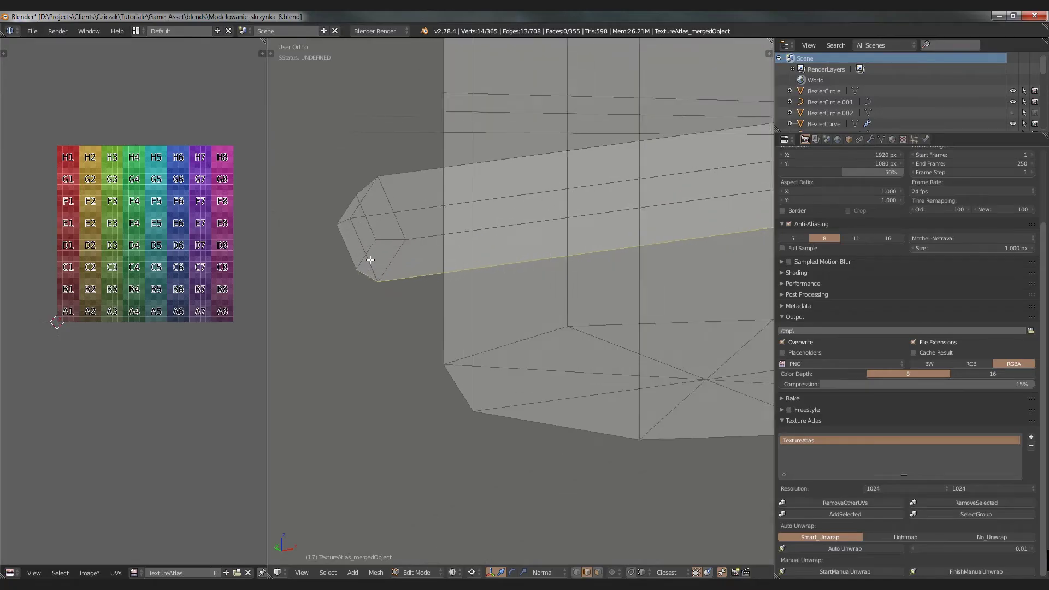
{"action": "right_click", "coordinate": [372, 240], "text": "shift"}
{"action": "right_click", "coordinate": [343, 234], "text": "shift"}
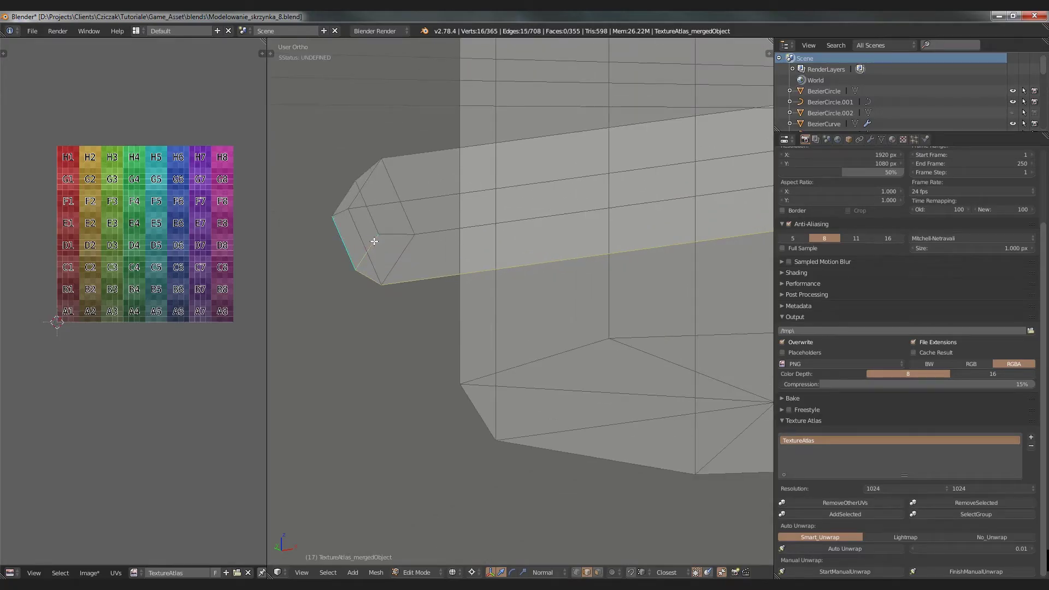
{"action": "right_click", "coordinate": [345, 195], "text": "shift"}
{"action": "right_click", "coordinate": [344, 195], "text": "shift"}
{"action": "key", "text": "ctrl+e"}
{"action": "left_click", "coordinate": [407, 221]}
{"action": "scroll", "coordinate": [408, 222], "scroll_direction": "down", "scroll_amount": 6}
{"action": "scroll", "coordinate": [422, 271], "scroll_direction": "down", "scroll_amount": 3}
{"action": "key", "text": "a"}
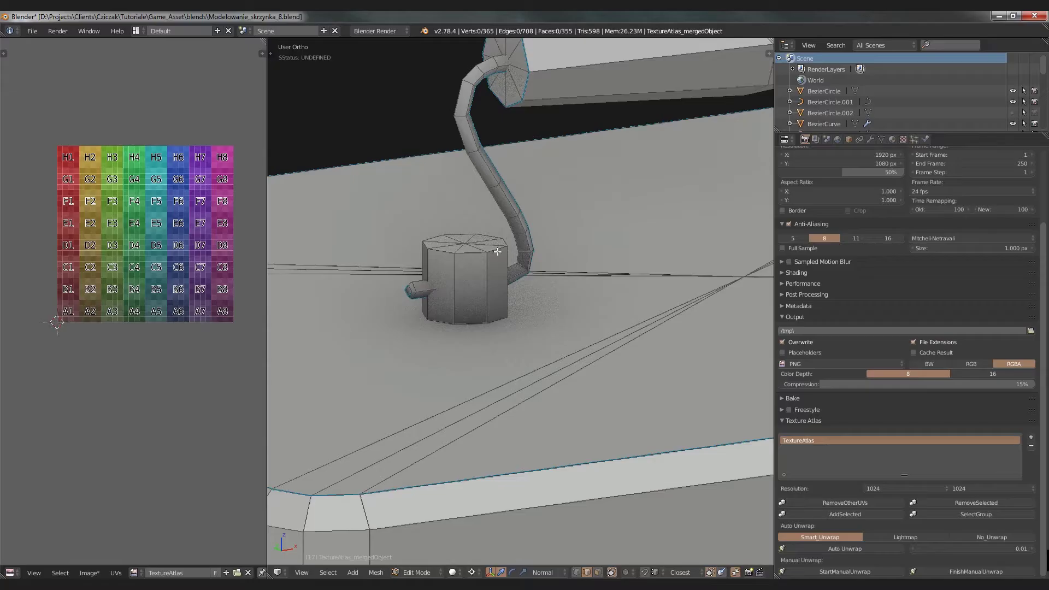
Step: Select the upper and lower rim loops of the cylindrical handle mount
{"action": "right_click", "coordinate": [470, 254], "text": "alt"}
{"action": "middle_click_drag", "start_coordinate": [467, 253], "coordinate": [496, 318]}
{"action": "scroll", "coordinate": [506, 246], "scroll_direction": "up", "scroll_amount": 3}
{"action": "middle_click_drag", "start_coordinate": [506, 246], "coordinate": [453, 371]}
{"action": "key", "text": "z"}
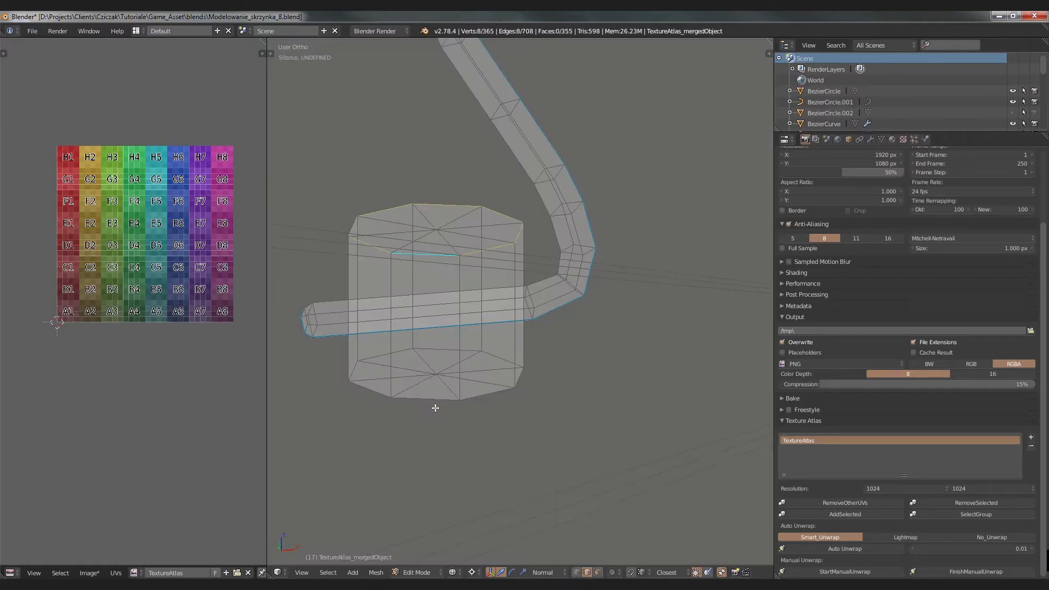
{"action": "right_click", "coordinate": [431, 398], "text": "alt+shift"}
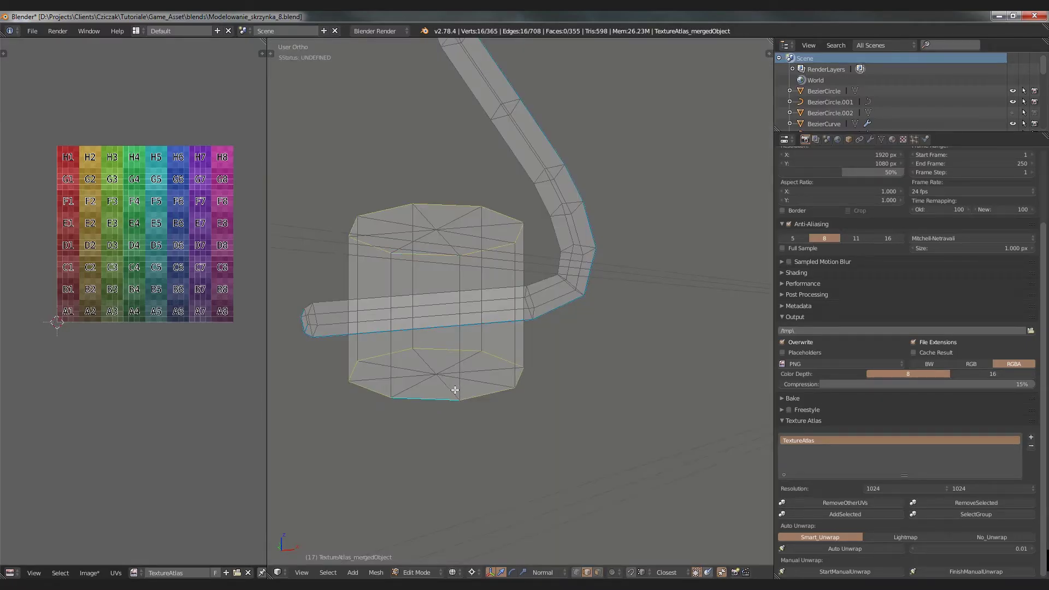
Step: Add one vertical side edge of the mount to the selection, mark all selected edges as seams and deselect everything
{"action": "middle_click_drag", "start_coordinate": [455, 390], "coordinate": [442, 272]}
{"action": "right_click", "coordinate": [432, 284], "text": "shift"}
{"action": "key", "text": "ctrl+e"}
{"action": "left_click", "coordinate": [441, 272]}
{"action": "key", "text": "z"}
{"action": "key", "text": "a"}
Step: Select the outer outline edges on both ends of the latch's upper catch plate
{"action": "scroll", "coordinate": [536, 287], "scroll_direction": "down", "scroll_amount": 6}
{"action": "mouse_move", "coordinate": [536, 287]}
{"action": "middle_mouse_down"}
{"action": "mouse_move", "coordinate": [604, 286]}
{"action": "mouse_move", "coordinate": [574, 283]}
{"action": "mouse_move", "coordinate": [494, 340]}
{"action": "mouse_move", "coordinate": [605, 398]}
{"action": "mouse_move", "coordinate": [553, 290]}
{"action": "middle_mouse_up"}
{"action": "scroll", "coordinate": [574, 283], "scroll_direction": "down", "scroll_amount": 6}
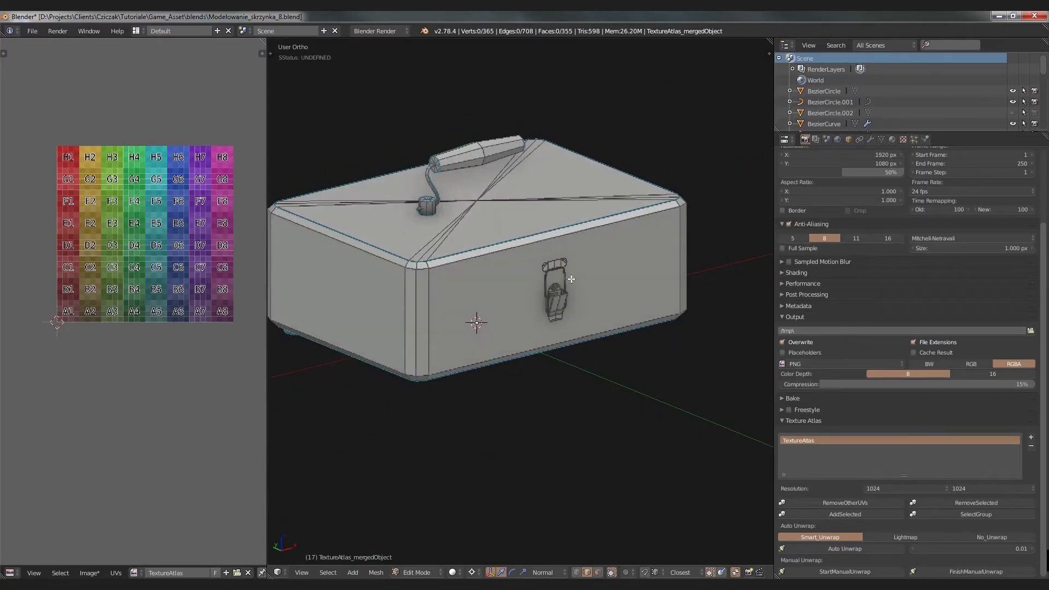
{"action": "scroll", "coordinate": [571, 279], "scroll_direction": "up", "scroll_amount": 10}
{"action": "key", "text": "l"}
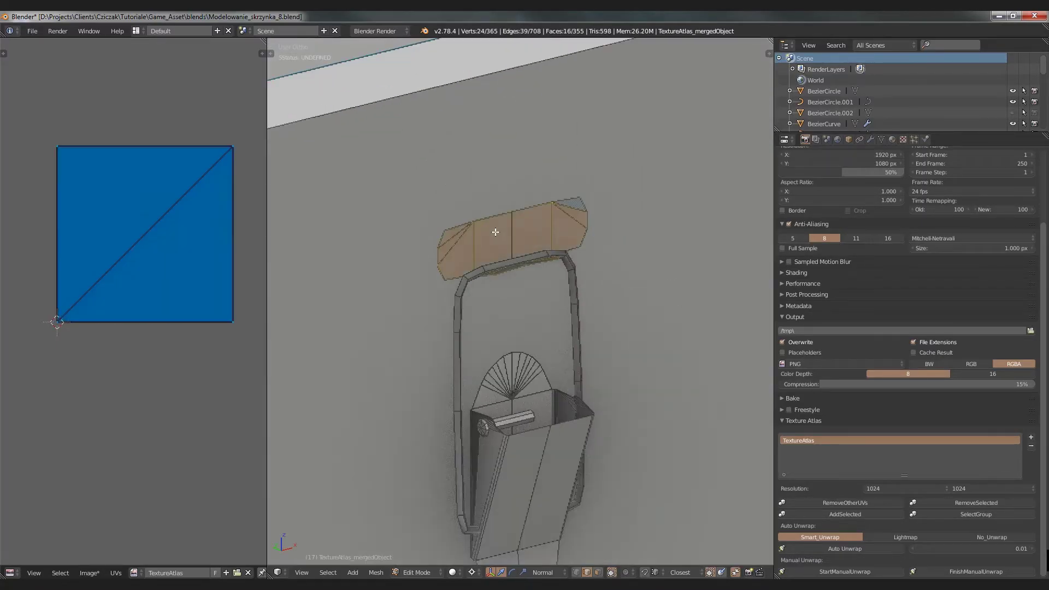
{"action": "middle_click_drag", "start_coordinate": [464, 264], "coordinate": [527, 247]}
{"action": "scroll", "coordinate": [527, 246], "scroll_direction": "up", "scroll_amount": 4}
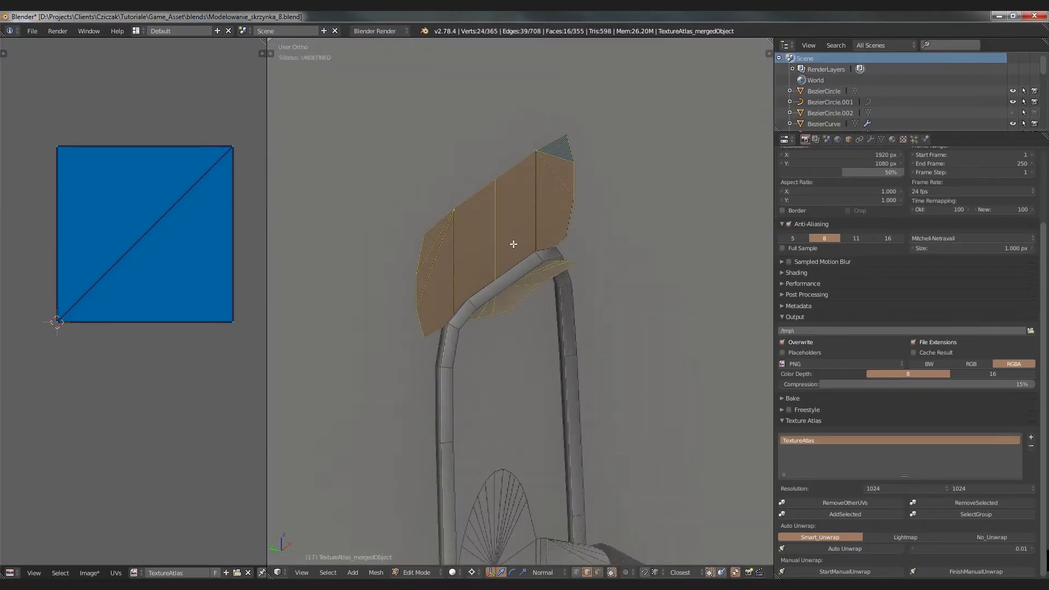
{"action": "right_click", "coordinate": [421, 245], "text": "alt"}
{"action": "right_click", "coordinate": [442, 221], "text": "alt+shift"}
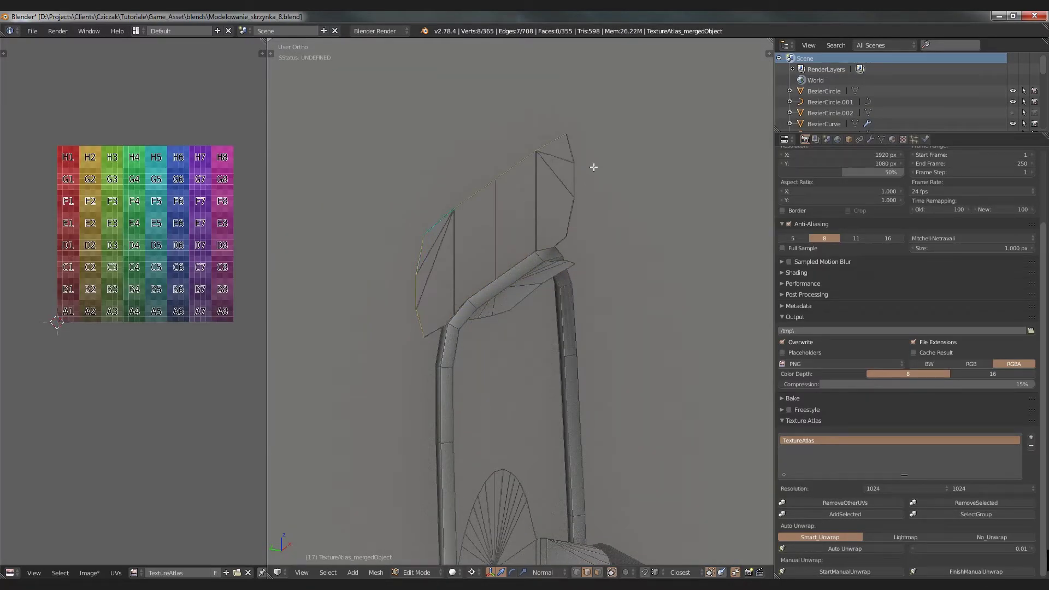
{"action": "right_click", "coordinate": [571, 174], "text": "alt+shift"}
{"action": "key", "text": "KP_1"}
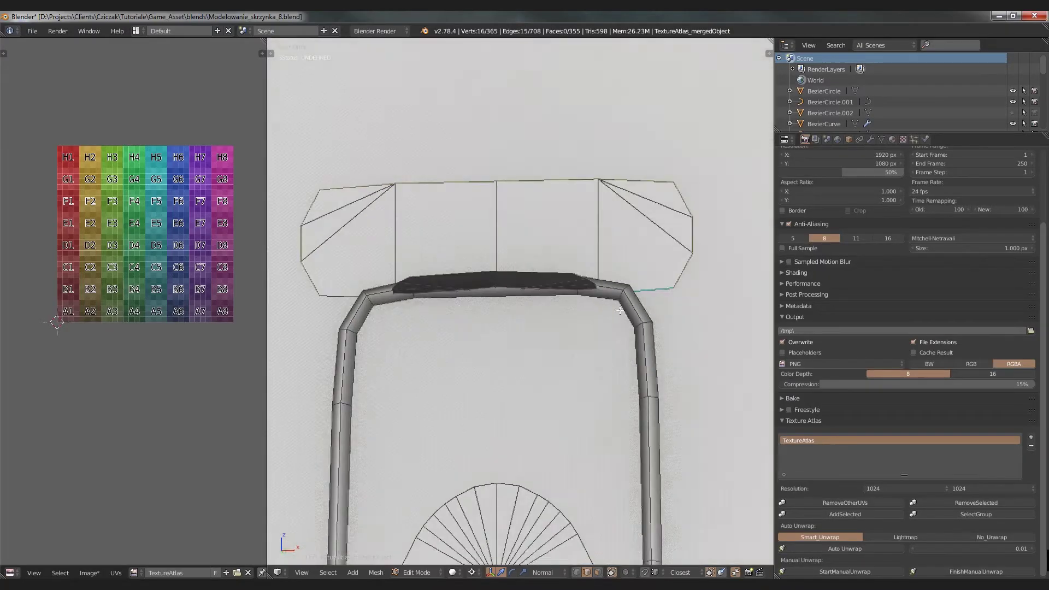
Step: Add the outline of the catch's lower hook lip to the selection and mark all selected edges as seams
{"action": "middle_click_drag", "start_coordinate": [620, 310], "coordinate": [608, 264]}
{"action": "key", "text": "z"}
{"action": "right_click", "coordinate": [536, 255], "text": "alt+shift"}
{"action": "middle_click_drag", "start_coordinate": [449, 286], "coordinate": [511, 295]}
{"action": "scroll", "coordinate": [416, 246], "scroll_direction": "up", "scroll_amount": 3}
{"action": "right_click", "coordinate": [426, 245], "text": "alt+shift"}
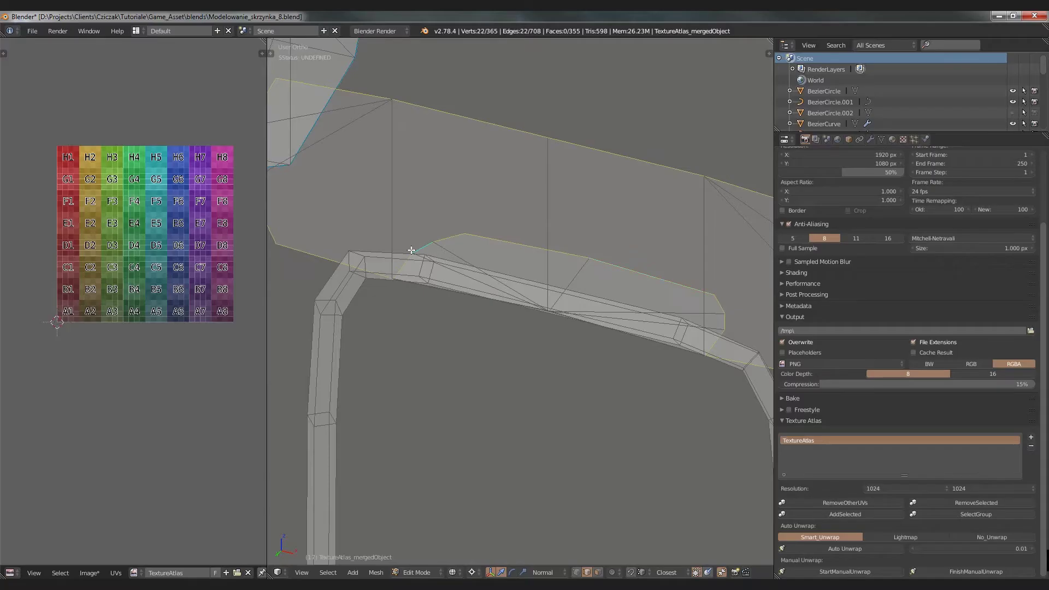
{"action": "middle_click_drag", "start_coordinate": [462, 273], "coordinate": [486, 342], "text": "shift"}
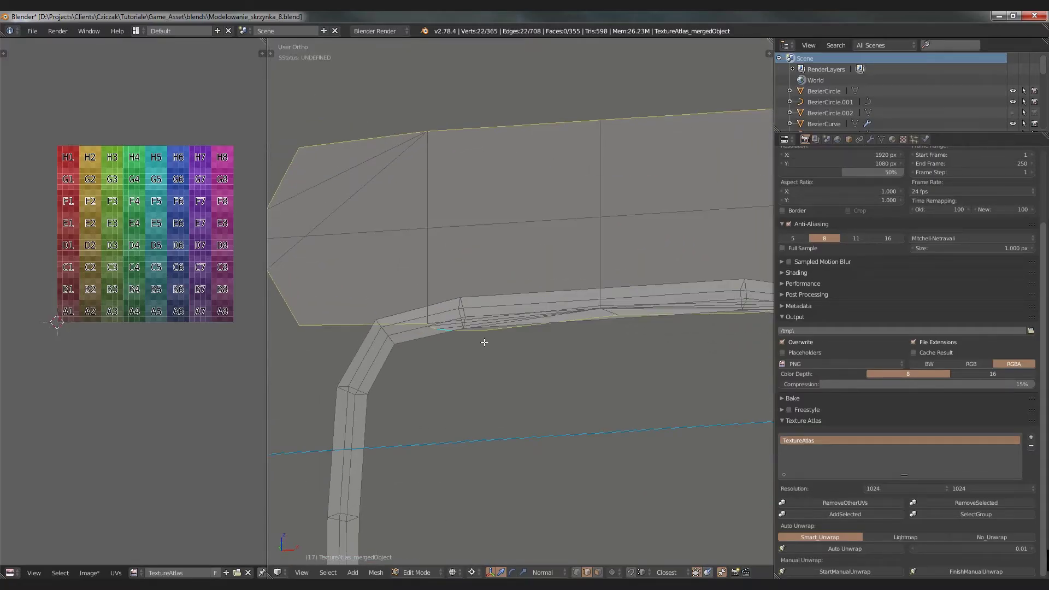
{"action": "key", "text": "ctrl+e"}
{"action": "left_click", "coordinate": [484, 342]}
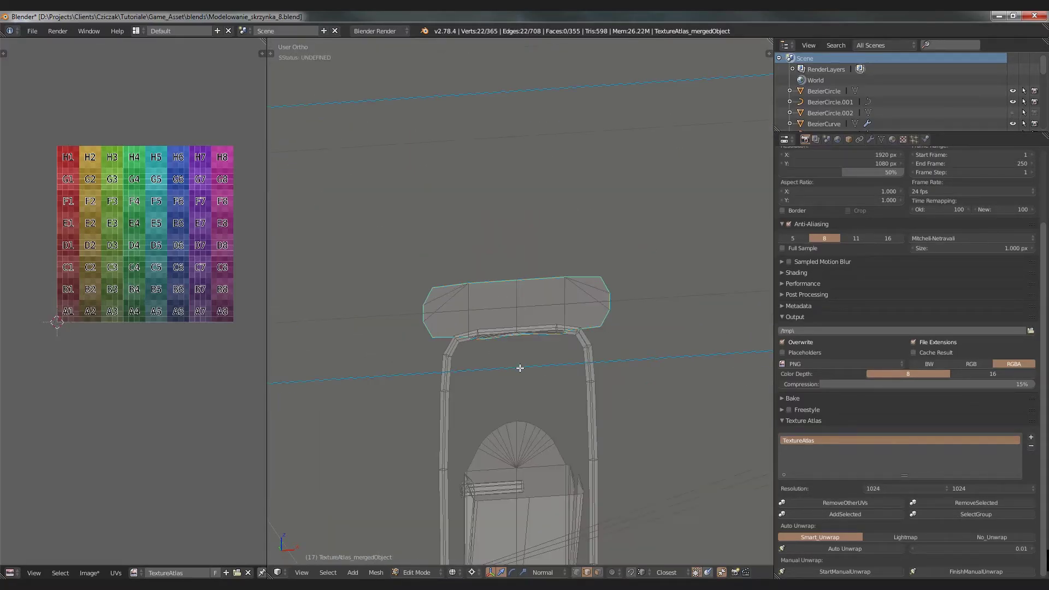
{"action": "mouse_move", "coordinate": [519, 368]}
{"action": "middle_mouse_down"}
{"action": "mouse_move", "coordinate": [534, 370]}
{"action": "mouse_move", "coordinate": [516, 342]}
{"action": "middle_mouse_up"}
{"action": "key", "text": "z"}
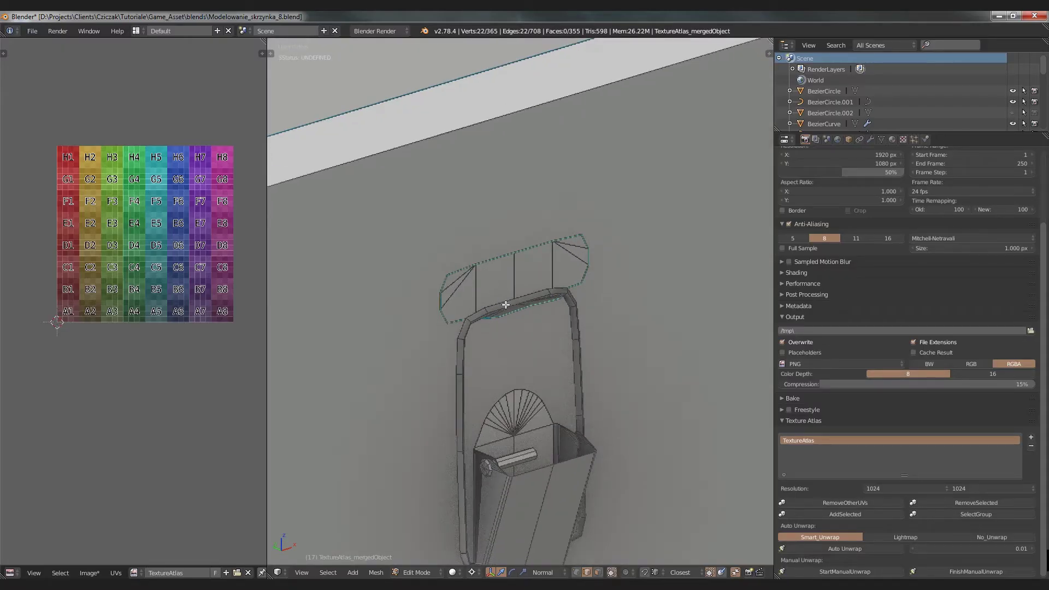
Step: Try marking the inner lengthwise edge line of the latch's wire frame as a seam and undo it
{"action": "right_click", "coordinate": [506, 305]}
{"action": "scroll", "coordinate": [463, 336], "scroll_direction": "up", "scroll_amount": 6}
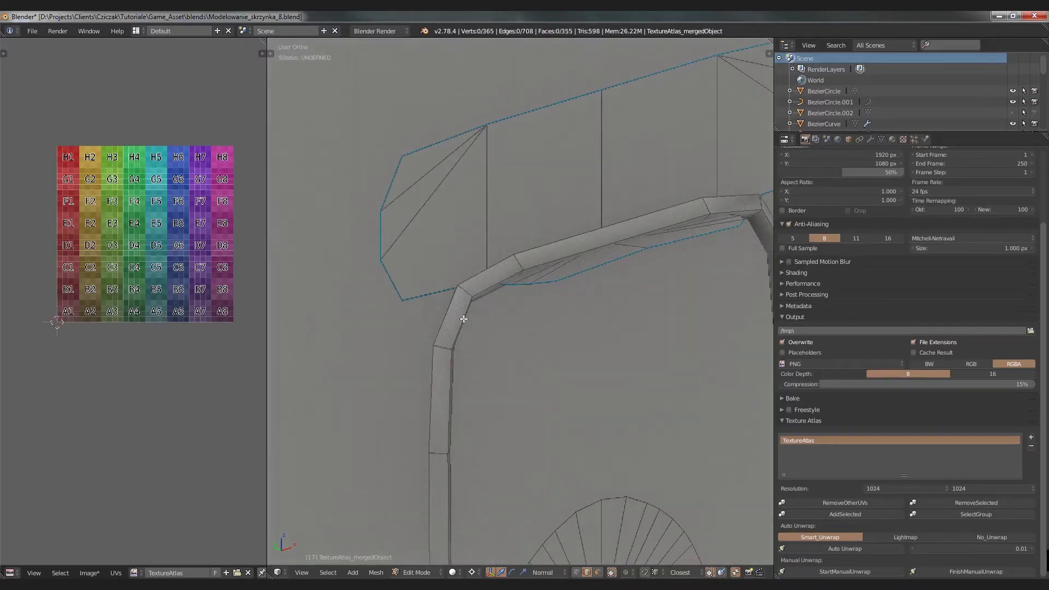
{"action": "middle_click_drag", "start_coordinate": [529, 385], "coordinate": [478, 320]}
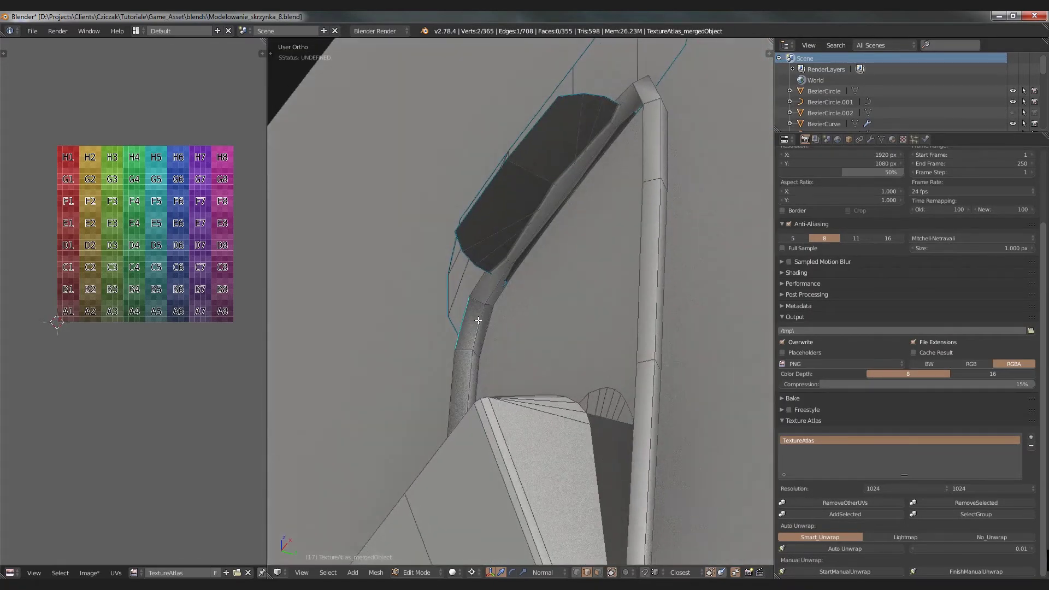
{"action": "left_click", "coordinate": [482, 321], "text": "alt"}
{"action": "key", "text": "ctrl+e"}
{"action": "left_click", "coordinate": [510, 302]}
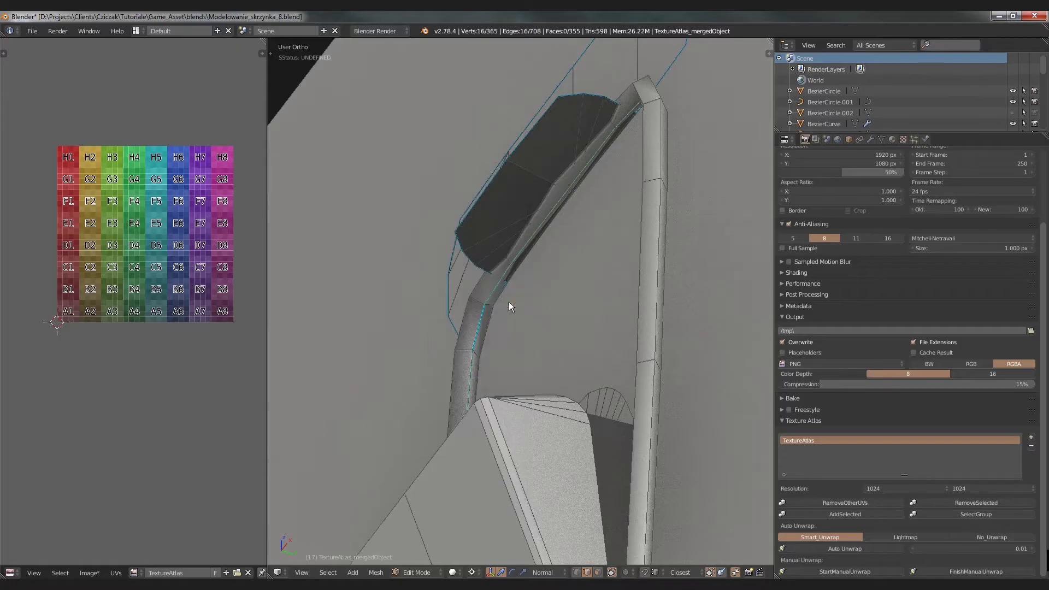
{"action": "mouse_move", "coordinate": [509, 301]}
{"action": "middle_mouse_down"}
{"action": "mouse_move", "coordinate": [528, 330]}
{"action": "mouse_move", "coordinate": [506, 317]}
{"action": "middle_mouse_up"}
{"action": "key", "text": "ctrl+s"}
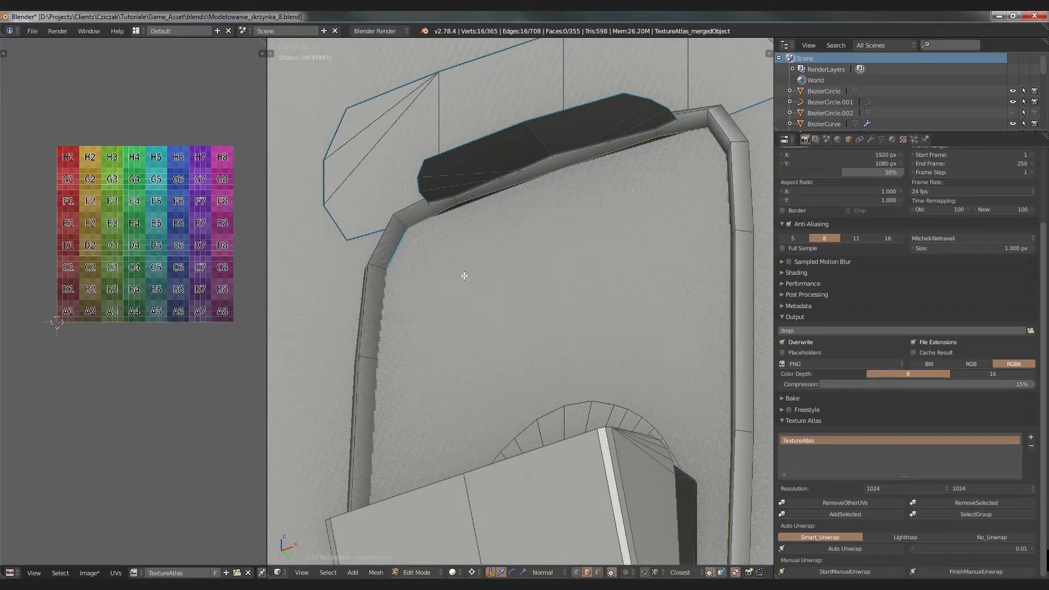
{"action": "key", "text": "ctrl+z"}
{"action": "key", "text": "ctrl+z"}
Step: Select a less visible lengthwise edge line of the latch's wire frame and mark it as a seam
{"action": "mouse_move", "coordinate": [446, 275]}
{"action": "middle_mouse_down"}
{"action": "mouse_move", "coordinate": [363, 265]}
{"action": "mouse_move", "coordinate": [385, 235]}
{"action": "mouse_move", "coordinate": [424, 261]}
{"action": "middle_mouse_up"}
{"action": "key", "text": "z"}
{"action": "right_click", "coordinate": [406, 241], "text": "alt"}
{"action": "key", "text": "z"}
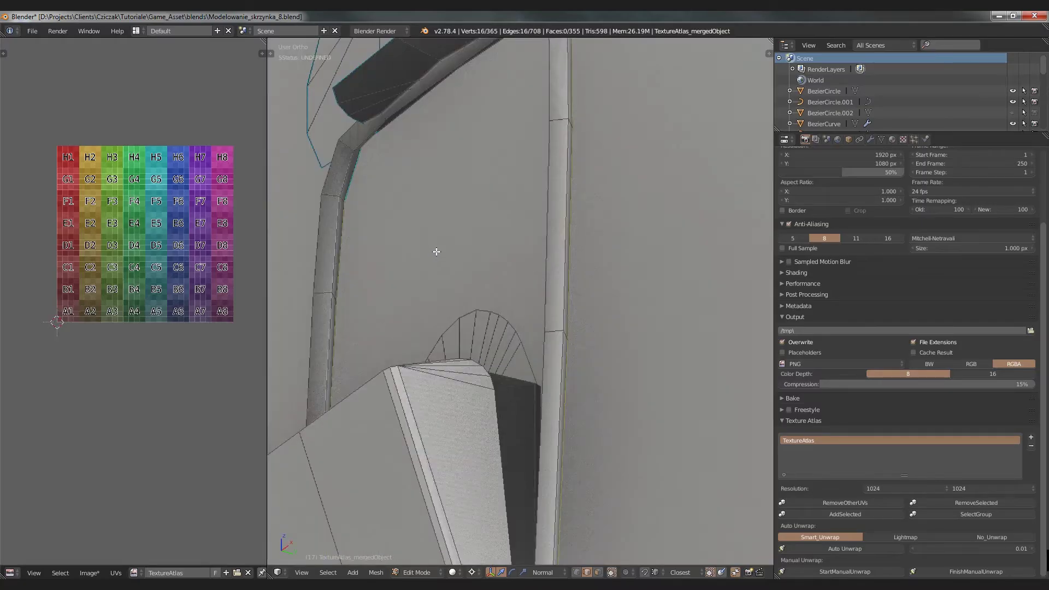
{"action": "key", "text": "ctrl+e"}
{"action": "left_click", "coordinate": [433, 260]}
Step: Mark the edge ring around the wire frame's cross-section near its upper corner as a seam
{"action": "scroll", "coordinate": [433, 260], "scroll_direction": "down", "scroll_amount": 4}
{"action": "middle_click_drag", "start_coordinate": [434, 260], "coordinate": [400, 227]}
{"action": "scroll", "coordinate": [400, 226], "scroll_direction": "up", "scroll_amount": 5}
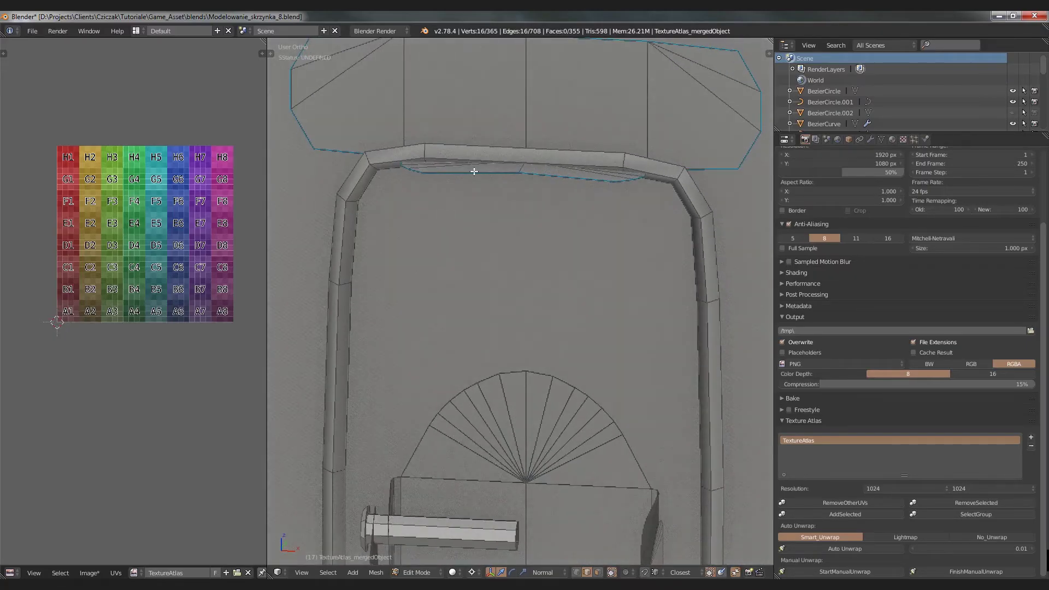
{"action": "scroll", "coordinate": [488, 166], "scroll_direction": "down", "scroll_amount": 3}
{"action": "middle_click_drag", "start_coordinate": [500, 372], "coordinate": [557, 348], "text": "shift"}
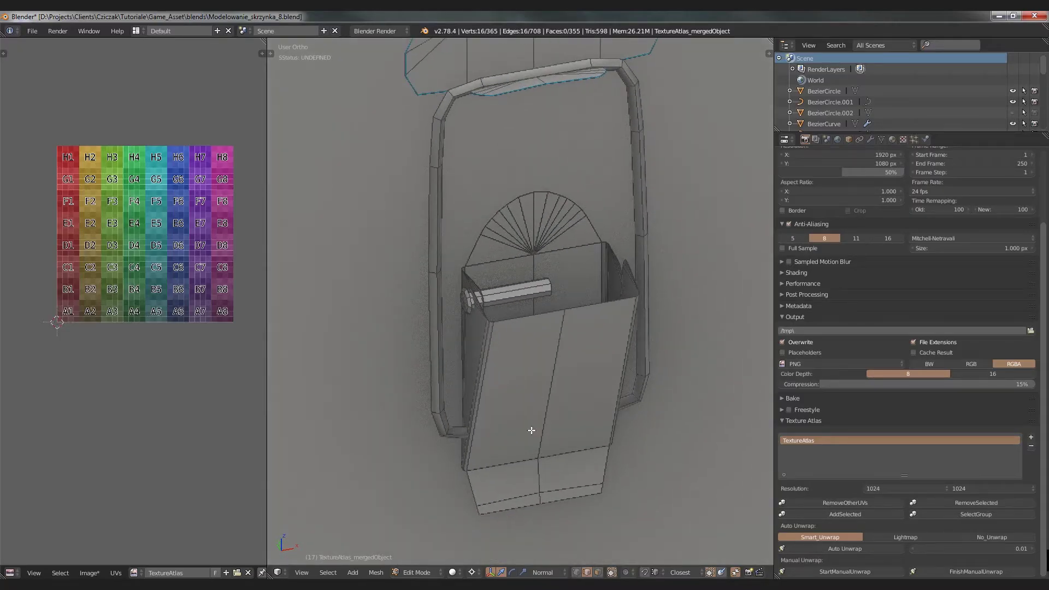
{"action": "middle_click_drag", "start_coordinate": [532, 430], "coordinate": [466, 477]}
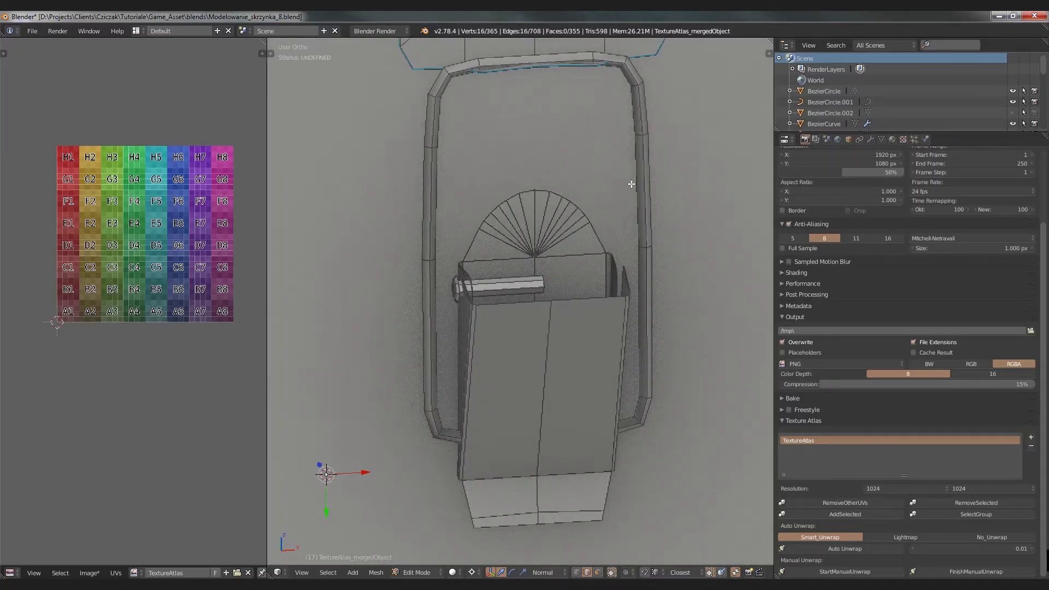
{"action": "scroll", "coordinate": [630, 184], "scroll_direction": "up", "scroll_amount": 6}
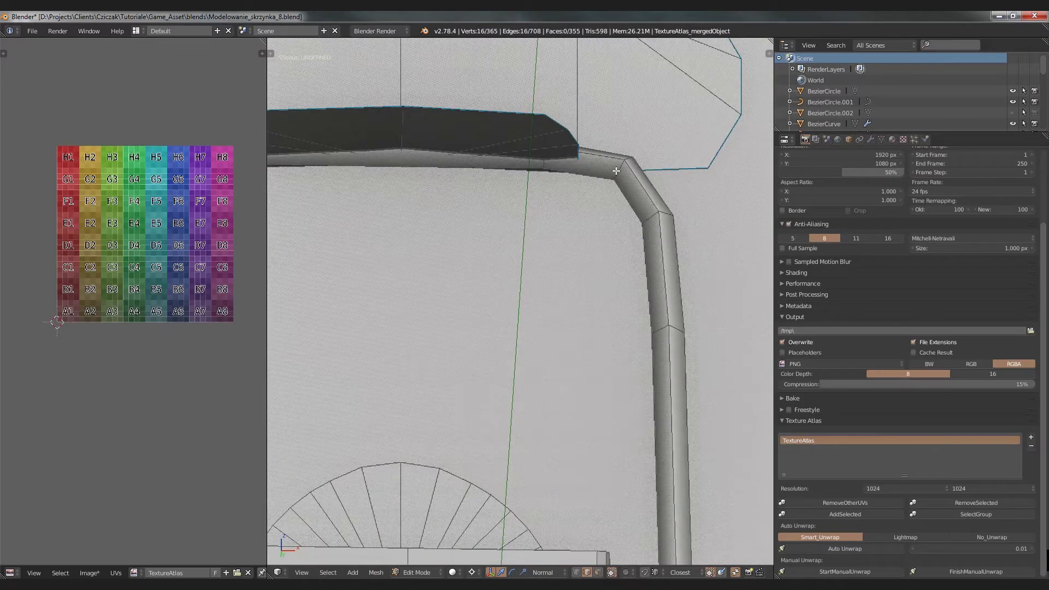
{"action": "right_click", "coordinate": [616, 171], "text": "alt"}
{"action": "key", "text": "ctrl+e"}
{"action": "left_click", "coordinate": [669, 176]}
Step: Select the outline edges along the latch base's rounded back plate and its folded sides
{"action": "scroll", "coordinate": [668, 176], "scroll_direction": "down", "scroll_amount": 7}
{"action": "middle_click_drag", "start_coordinate": [658, 237], "coordinate": [558, 275]}
{"action": "scroll", "coordinate": [526, 244], "scroll_direction": "up", "scroll_amount": 3}
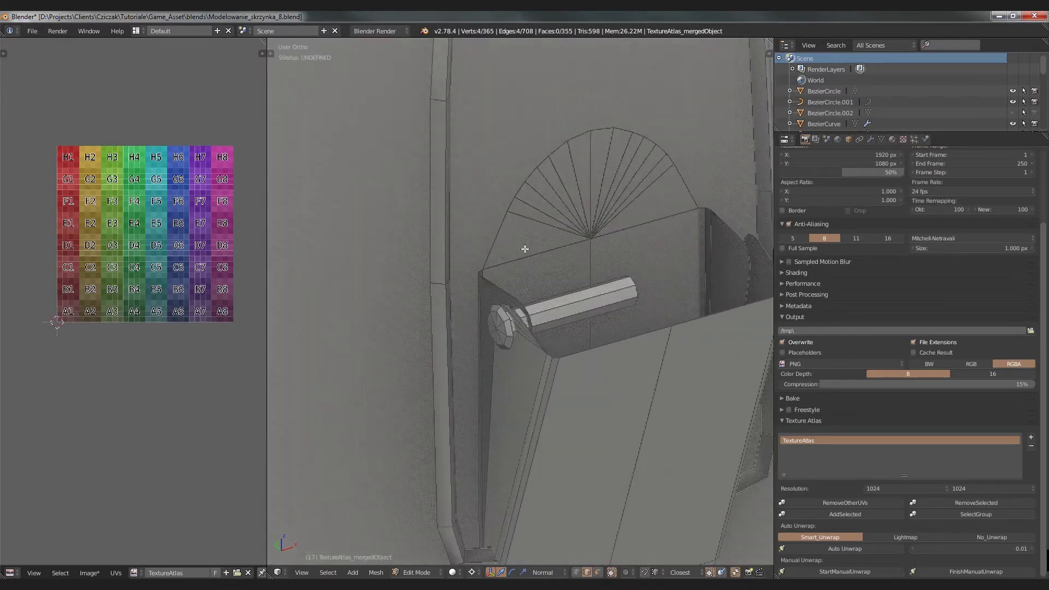
{"action": "right_click", "coordinate": [513, 292], "text": "alt"}
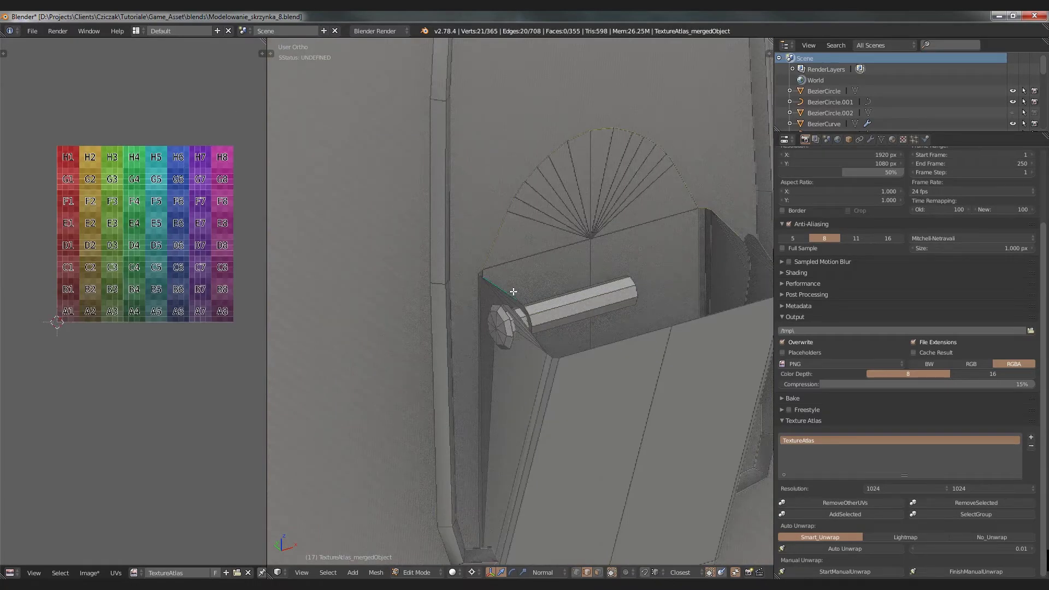
{"action": "middle_click_drag", "start_coordinate": [628, 284], "coordinate": [678, 279]}
{"action": "mouse_move", "coordinate": [683, 268]}
{"action": "middle_mouse_down", "text": "shift"}
{"action": "mouse_move", "coordinate": [618, 195]}
{"action": "mouse_move", "coordinate": [567, 283]}
{"action": "mouse_move", "coordinate": [465, 235]}
{"action": "mouse_move", "coordinate": [396, 218]}
{"action": "mouse_move", "coordinate": [465, 216]}
{"action": "mouse_move", "coordinate": [533, 290]}
{"action": "mouse_move", "coordinate": [559, 289]}
{"action": "mouse_move", "coordinate": [621, 229]}
{"action": "mouse_move", "coordinate": [558, 378]}
{"action": "mouse_move", "coordinate": [594, 398]}
{"action": "mouse_move", "coordinate": [611, 363]}
{"action": "mouse_move", "coordinate": [543, 353]}
{"action": "mouse_move", "coordinate": [497, 326]}
{"action": "middle_mouse_up", "text": "shift"}
{"action": "right_click", "coordinate": [642, 208], "text": "alt+shift"}
{"action": "key", "text": "z"}
Step: Add the remaining lower outline edges of the latch base to the selection, mark them all as seams and deselect everything
{"action": "key", "text": "z"}
{"action": "right_click", "coordinate": [465, 215], "text": "alt+shift"}
{"action": "key", "text": "z"}
{"action": "key", "text": "z"}
{"action": "right_click", "coordinate": [491, 307], "text": "alt+shift"}
{"action": "key", "text": "ctrl+e"}
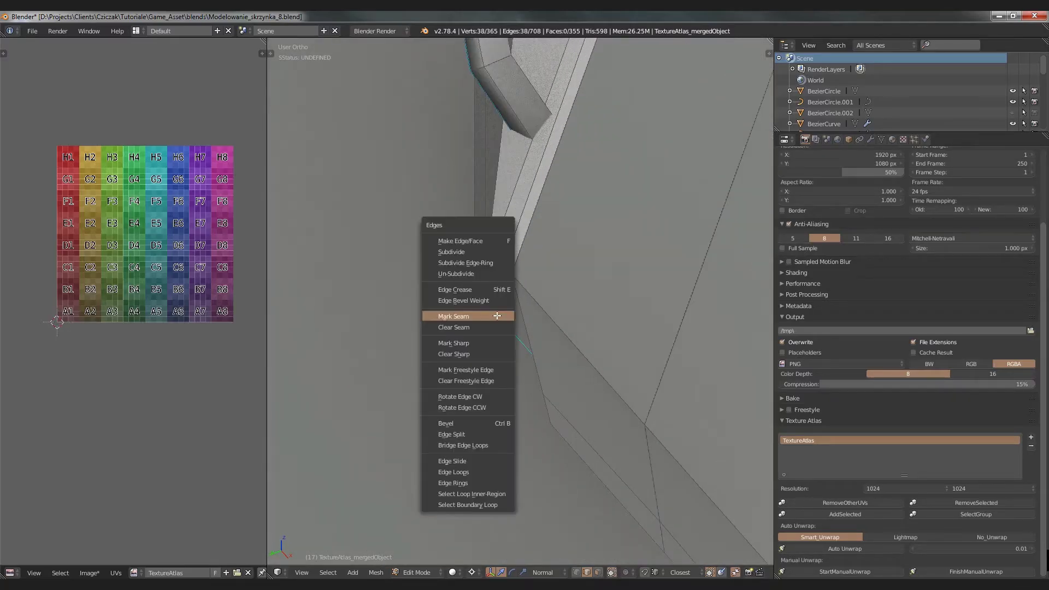
{"action": "left_click", "coordinate": [494, 313]}
{"action": "key", "text": "a"}
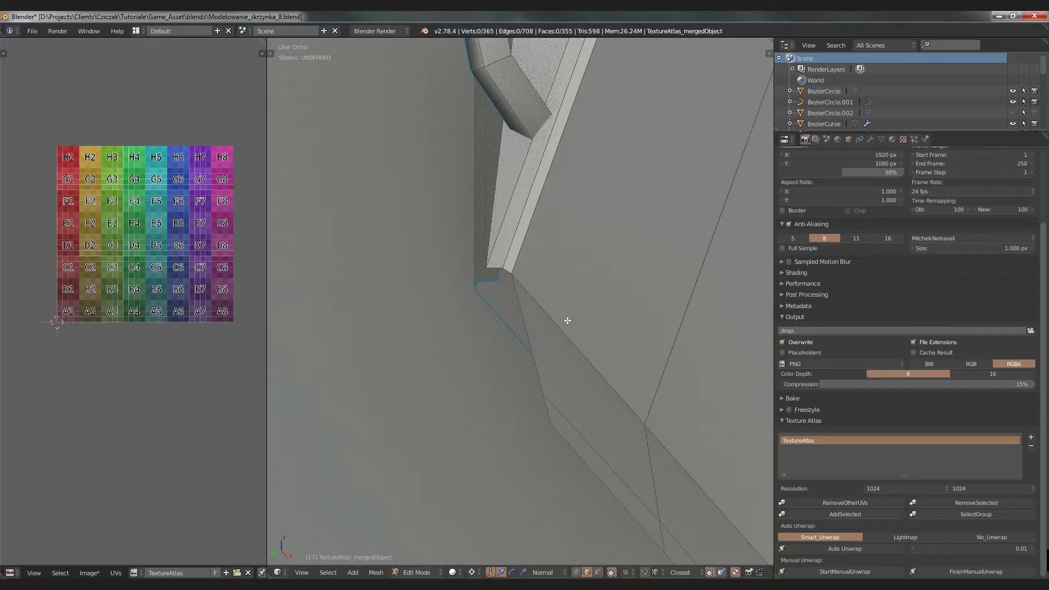
Step: Select the edge line along one side wall of the latch flap, from its lower corner along the rear rim
{"action": "scroll", "coordinate": [491, 307], "scroll_direction": "down", "scroll_amount": 3}
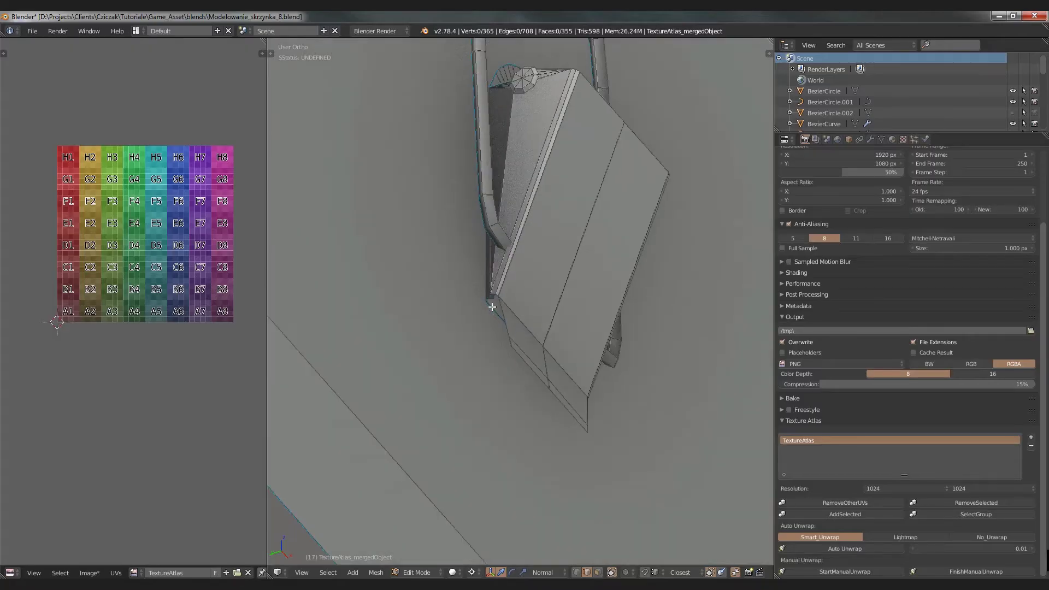
{"action": "scroll", "coordinate": [492, 306], "scroll_direction": "up", "scroll_amount": 4}
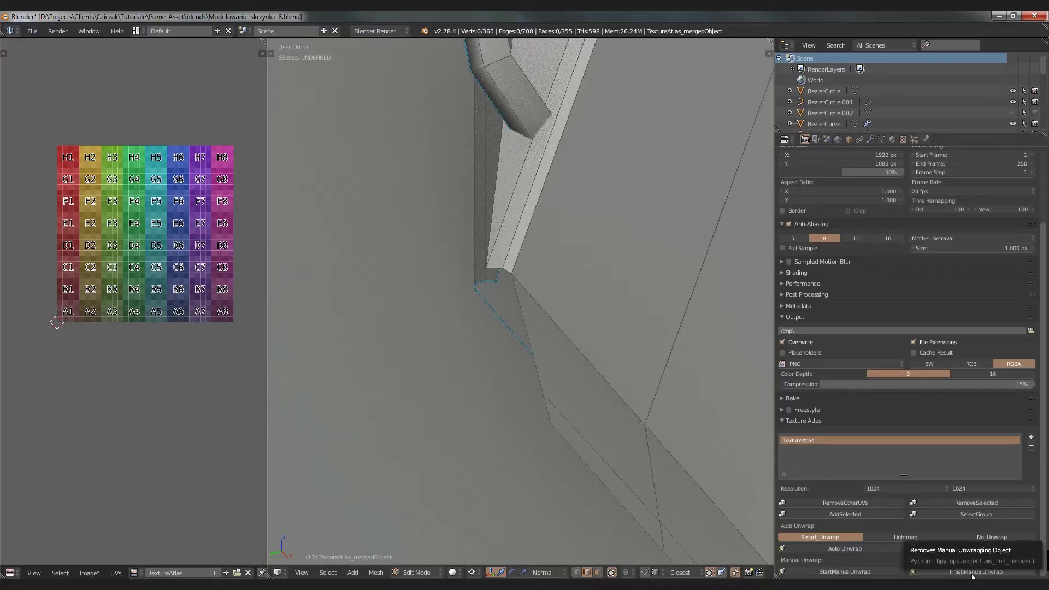
{"action": "mouse_move", "coordinate": [514, 221]}
{"action": "middle_mouse_down"}
{"action": "mouse_move", "coordinate": [521, 198]}
{"action": "mouse_move", "coordinate": [528, 220]}
{"action": "middle_mouse_up"}
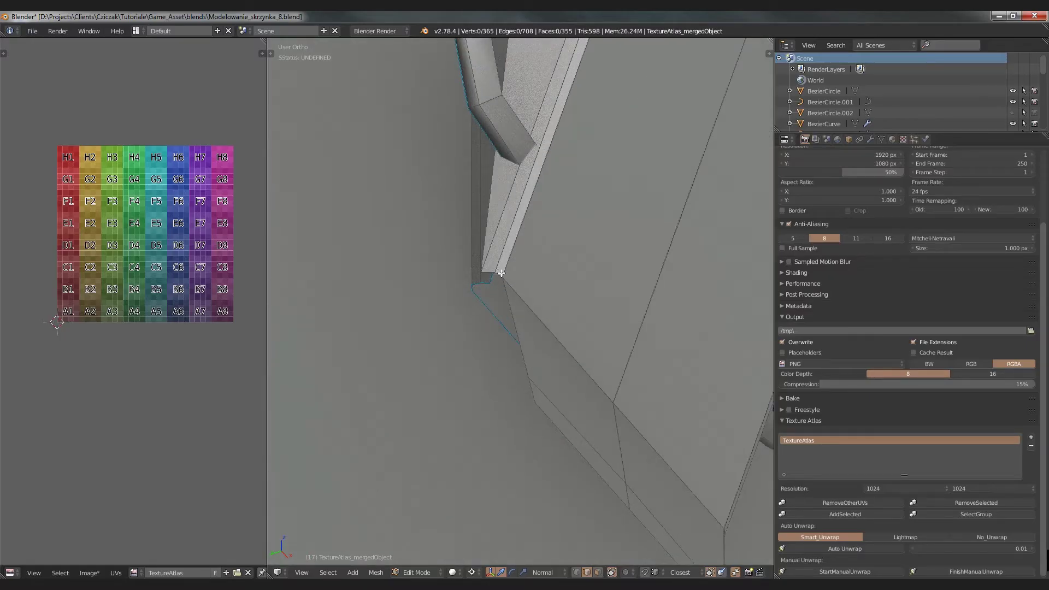
{"action": "right_click", "coordinate": [499, 275], "text": "alt"}
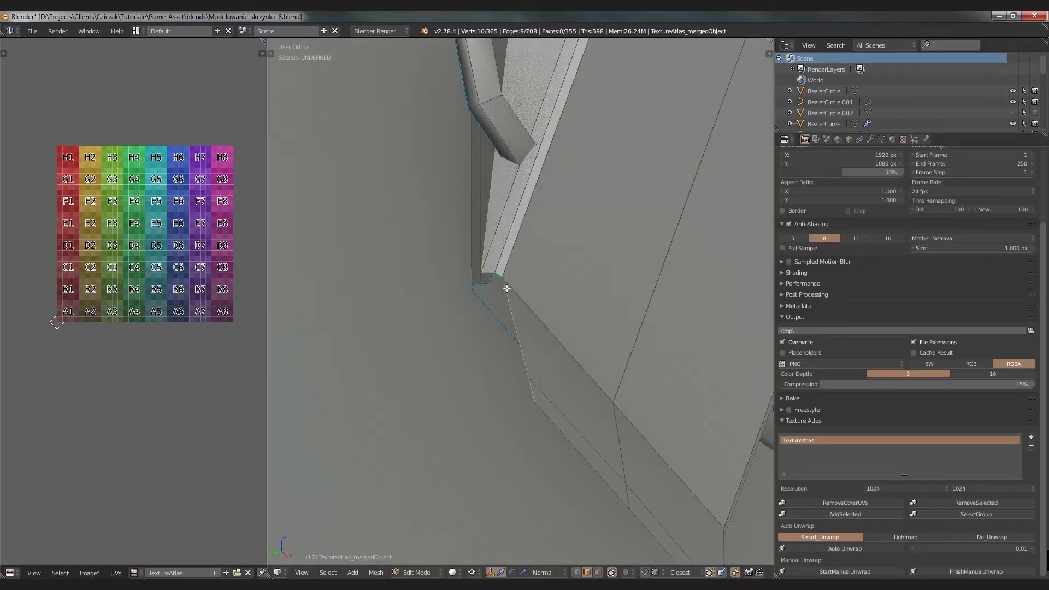
{"action": "scroll", "coordinate": [516, 331], "scroll_direction": "down", "scroll_amount": 5}
{"action": "middle_click_drag", "start_coordinate": [538, 149], "coordinate": [511, 268]}
{"action": "scroll", "coordinate": [541, 114], "scroll_direction": "up", "scroll_amount": 5}
{"action": "right_click", "coordinate": [529, 128], "text": "shift"}
{"action": "key", "text": "ctrl+z"}
{"action": "middle_click_drag", "start_coordinate": [523, 98], "coordinate": [505, 126]}
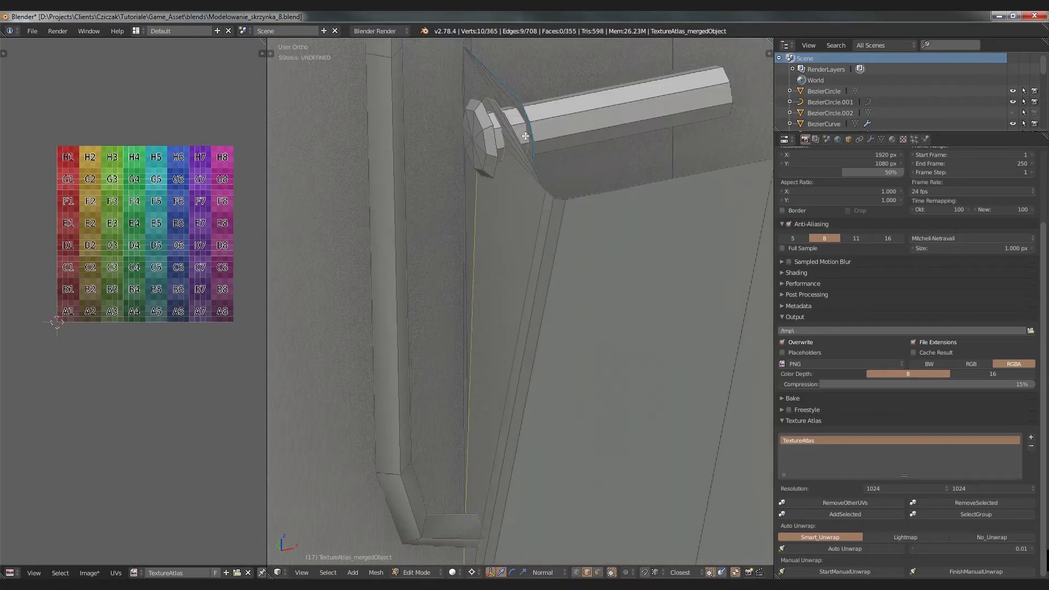
Step: Add the flap's upper rim and opposite side wall edges to the selection and mark them all as seams
{"action": "scroll", "coordinate": [502, 125], "scroll_direction": "up", "scroll_amount": 4}
{"action": "right_click", "coordinate": [496, 115], "text": "alt+shift"}
{"action": "scroll", "coordinate": [496, 116], "scroll_direction": "down", "scroll_amount": 8}
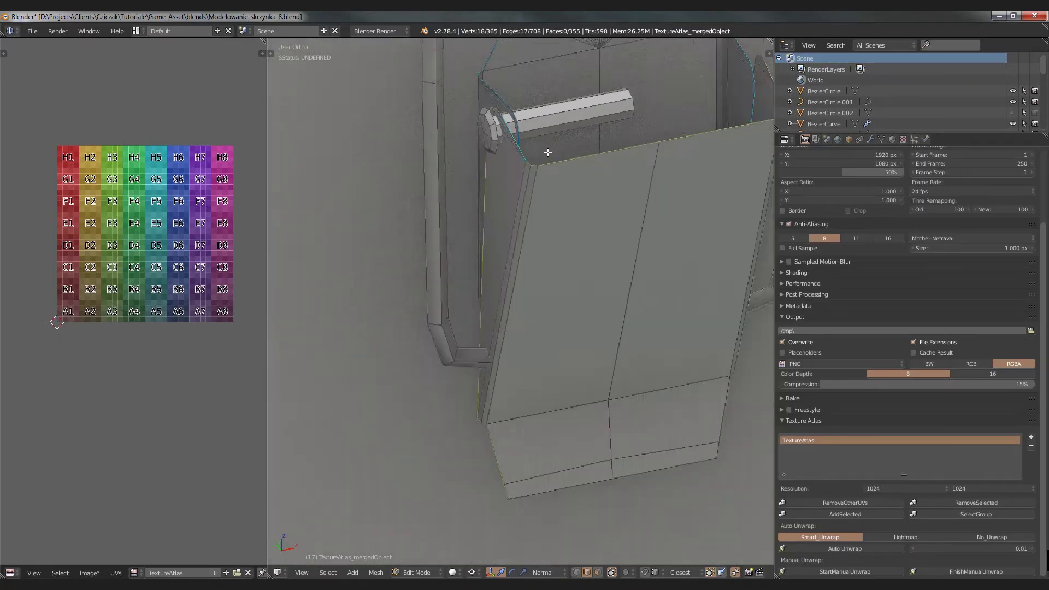
{"action": "middle_click_drag", "start_coordinate": [579, 157], "coordinate": [474, 180]}
{"action": "scroll", "coordinate": [616, 170], "scroll_direction": "up", "scroll_amount": 3}
{"action": "right_click", "coordinate": [642, 176], "text": "alt+shift"}
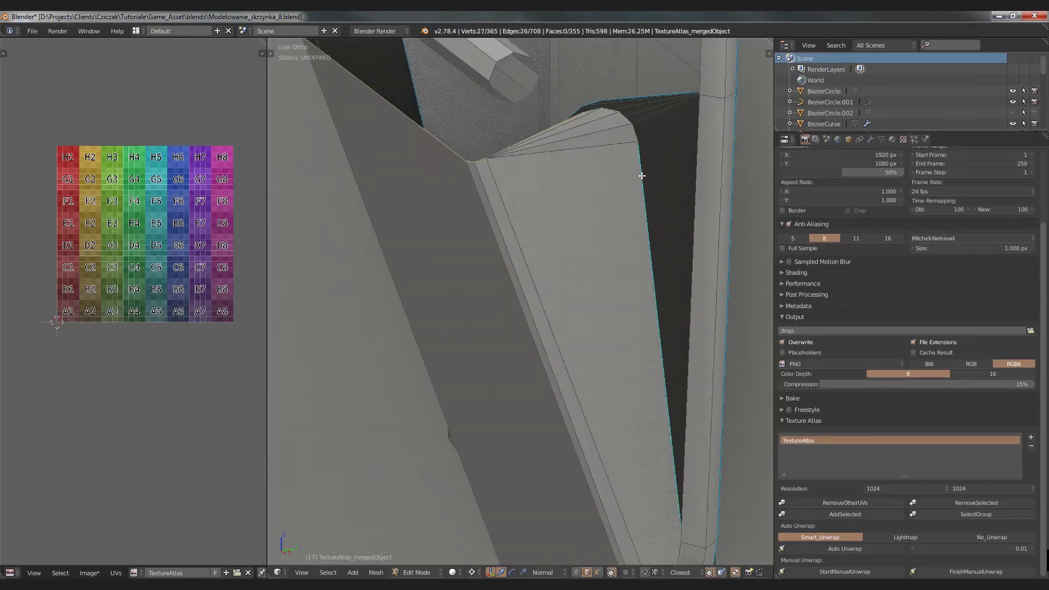
{"action": "key", "text": "ctrl+e"}
{"action": "left_click", "coordinate": [646, 180]}
Step: Mark the remaining edges at the flap's lower lip, including both bottom edge segments, as seams and deselect everything
{"action": "scroll", "coordinate": [646, 219], "scroll_direction": "down", "scroll_amount": 9}
{"action": "middle_click_drag", "start_coordinate": [651, 372], "coordinate": [649, 332]}
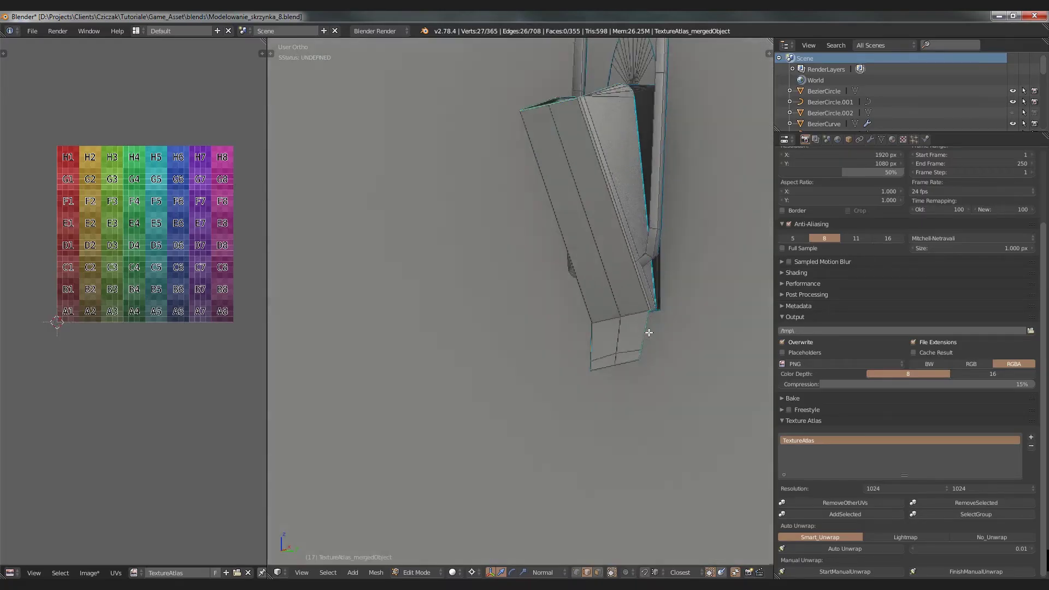
{"action": "scroll", "coordinate": [656, 286], "scroll_direction": "up", "scroll_amount": 10}
{"action": "key", "text": "a"}
{"action": "scroll", "coordinate": [619, 262], "scroll_direction": "down", "scroll_amount": 5}
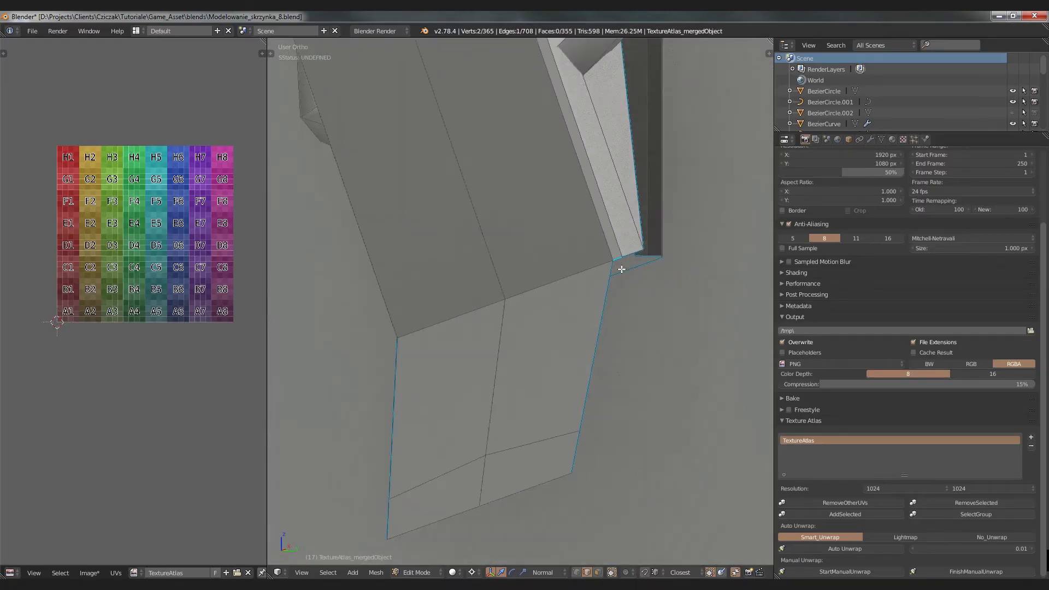
{"action": "middle_click_drag", "start_coordinate": [620, 270], "coordinate": [615, 276]}
{"action": "scroll", "coordinate": [614, 276], "scroll_direction": "down", "scroll_amount": 1}
{"action": "middle_click_drag", "start_coordinate": [602, 371], "coordinate": [581, 391]}
{"action": "right_click", "coordinate": [580, 391]}
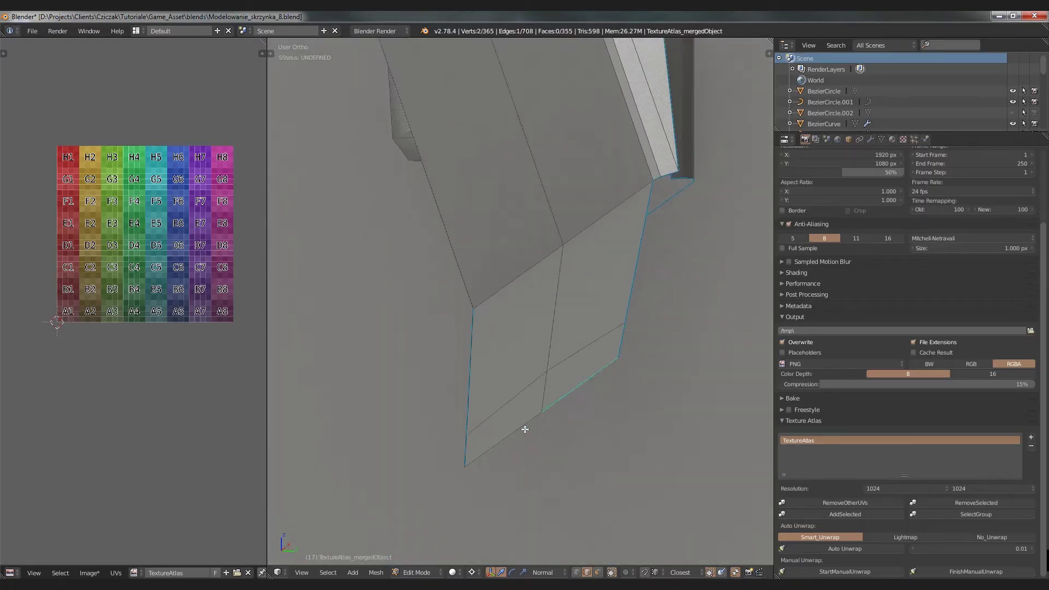
{"action": "right_click", "coordinate": [524, 428], "text": "shift"}
{"action": "key", "text": "ctrl+e"}
{"action": "left_click", "coordinate": [575, 378]}
{"action": "key", "text": "a"}
Step: Mark one lengthwise edge of the octagonal pin running through the latch flap as a seam
{"action": "scroll", "coordinate": [574, 355], "scroll_direction": "down", "scroll_amount": 5}
{"action": "middle_click_drag", "start_coordinate": [572, 339], "coordinate": [688, 322]}
{"action": "scroll", "coordinate": [532, 174], "scroll_direction": "up", "scroll_amount": 3}
{"action": "middle_click_drag", "start_coordinate": [532, 174], "coordinate": [545, 160]}
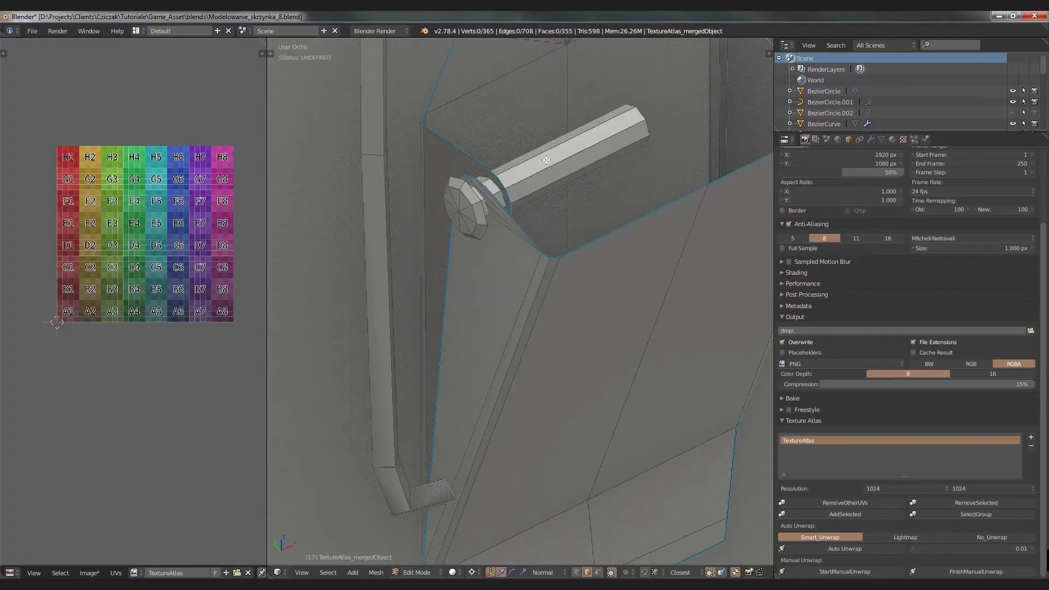
{"action": "scroll", "coordinate": [545, 169], "scroll_direction": "down", "scroll_amount": 3}
{"action": "middle_click_drag", "start_coordinate": [546, 198], "coordinate": [568, 136]}
{"action": "scroll", "coordinate": [575, 129], "scroll_direction": "up", "scroll_amount": 3}
{"action": "right_click", "coordinate": [575, 129]}
{"action": "middle_click_drag", "start_coordinate": [645, 140], "coordinate": [508, 187]}
{"action": "middle_click_drag", "start_coordinate": [569, 197], "coordinate": [409, 180]}
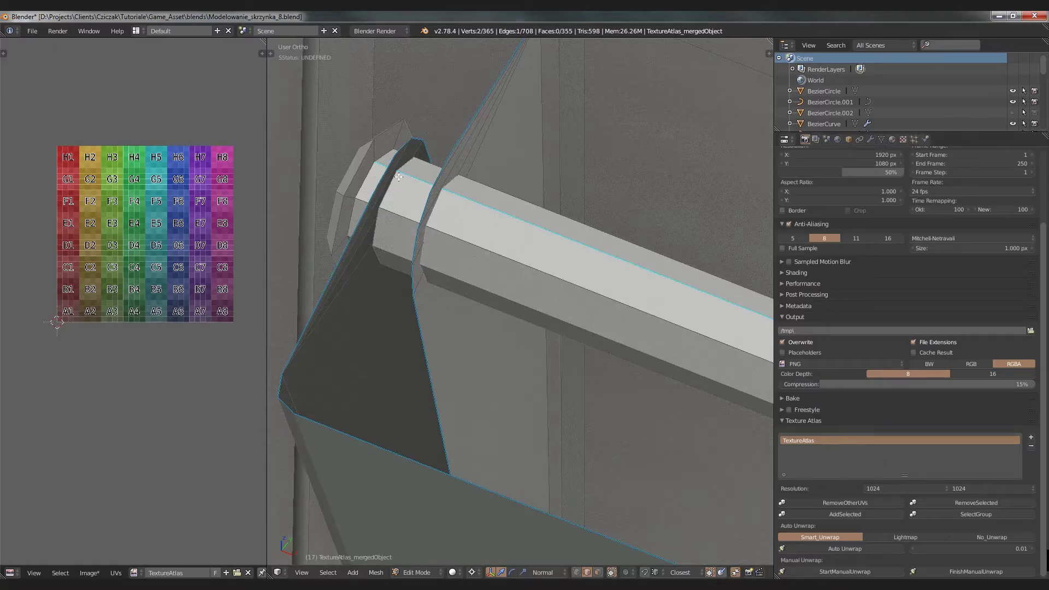
Step: Select the edges on the pin's short section beside its round cap, mark them as seams and deselect everything
{"action": "middle_click_drag", "start_coordinate": [403, 180], "coordinate": [464, 203], "text": "shift"}
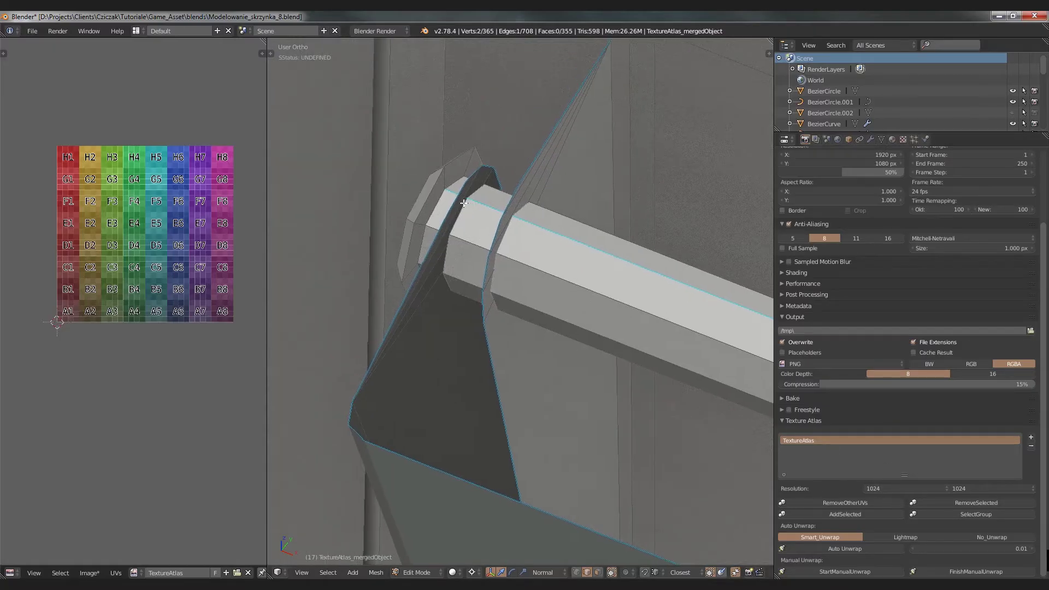
{"action": "middle_click_drag", "start_coordinate": [425, 234], "coordinate": [498, 177]}
{"action": "scroll", "coordinate": [452, 184], "scroll_direction": "up", "scroll_amount": 3}
{"action": "right_click", "coordinate": [439, 235], "text": "shift"}
{"action": "right_click", "coordinate": [476, 197], "text": "shift"}
{"action": "right_click", "coordinate": [460, 178], "text": "shift"}
{"action": "middle_click_drag", "start_coordinate": [452, 263], "coordinate": [505, 194]}
{"action": "key", "text": "ctrl+e"}
{"action": "left_click", "coordinate": [504, 193]}
{"action": "scroll", "coordinate": [528, 147], "scroll_direction": "down", "scroll_amount": 9}
{"action": "middle_click_drag", "start_coordinate": [528, 147], "coordinate": [584, 266]}
{"action": "scroll", "coordinate": [597, 155], "scroll_direction": "down", "scroll_amount": 6}
{"action": "key", "text": "a"}
{"action": "key", "text": "a"}
{"action": "key", "text": "a"}
Step: Select the whole merged toolbox mesh and unwrap it along the marked seams
{"action": "scroll", "coordinate": [567, 259], "scroll_direction": "down", "scroll_amount": 12}
{"action": "middle_click_drag", "start_coordinate": [491, 376], "coordinate": [494, 306]}
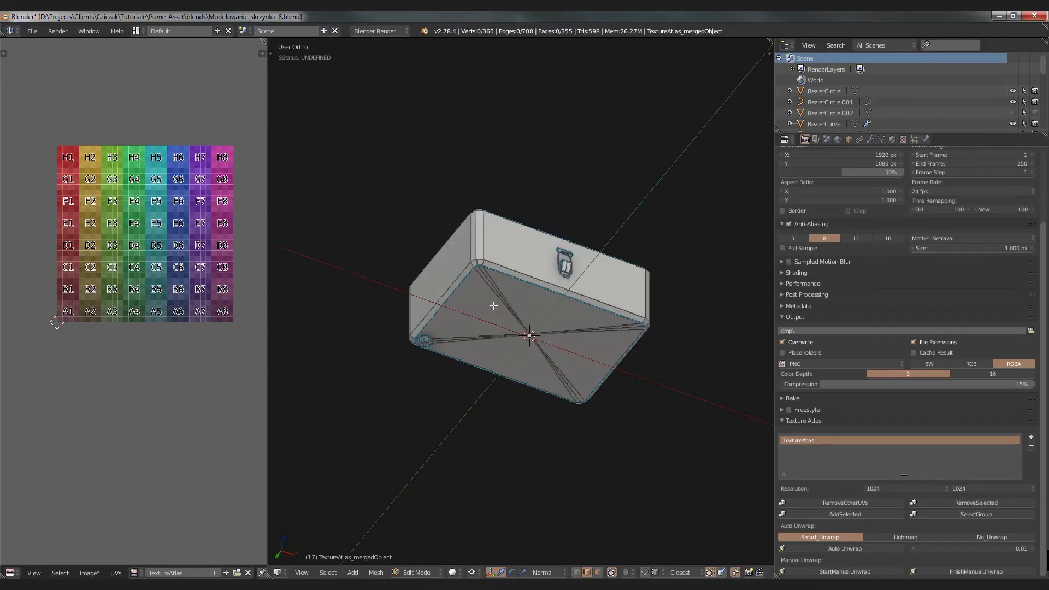
{"action": "middle_click_drag", "start_coordinate": [493, 374], "coordinate": [499, 389]}
{"action": "key", "text": "a"}
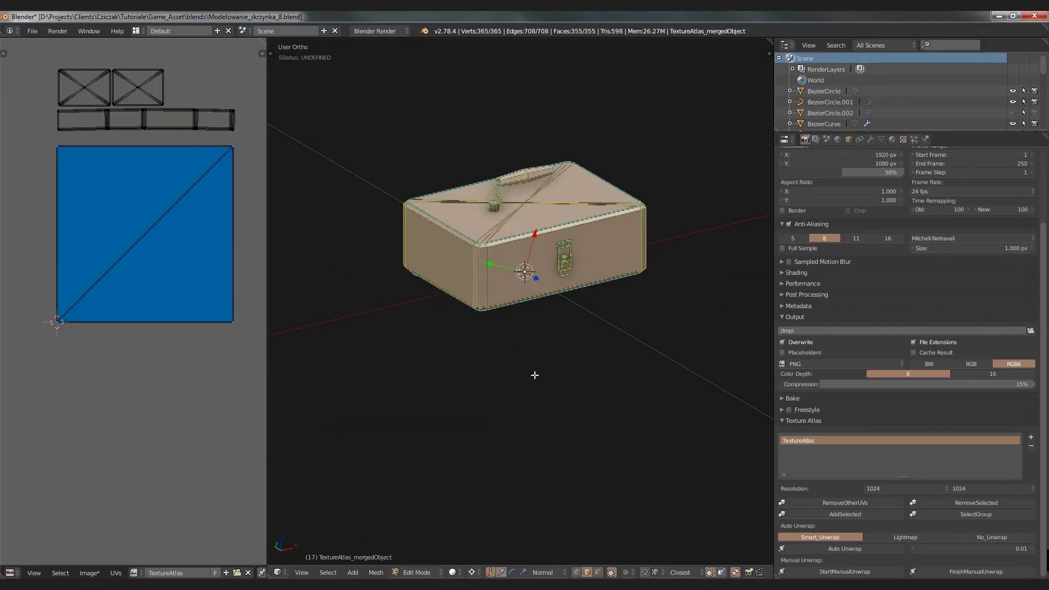
{"action": "key", "text": "u"}
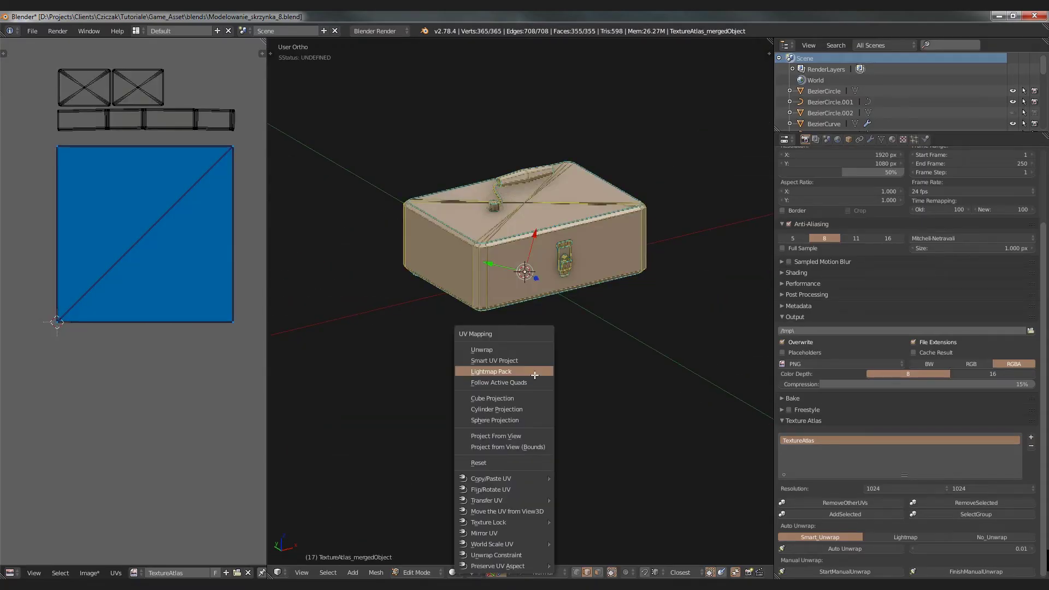
{"action": "left_click", "coordinate": [492, 352]}
{"action": "key", "text": "a"}
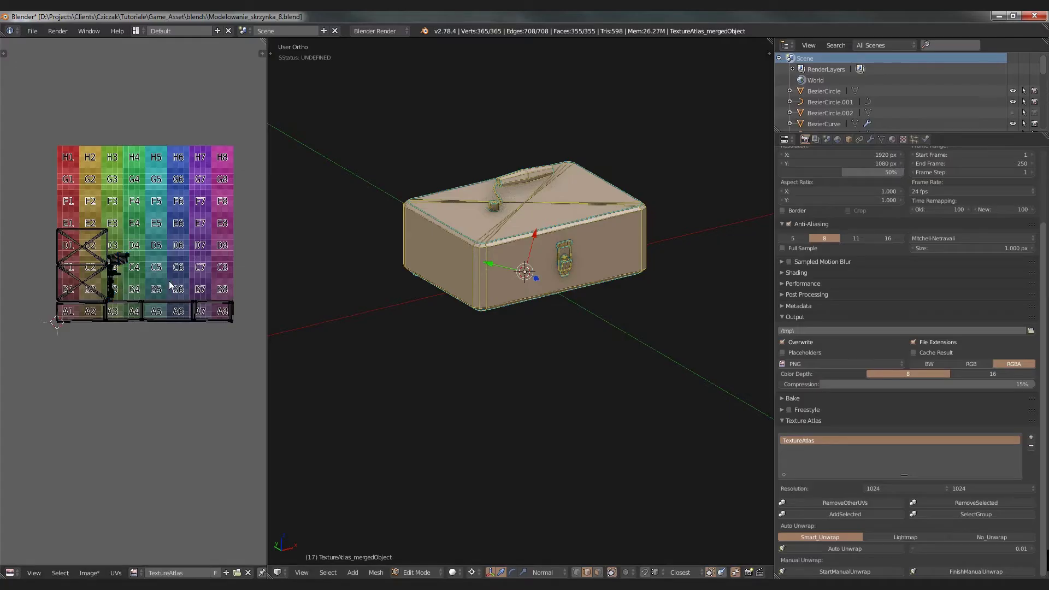
Step: Widen the UV editor and move the large ribbed island between D3 and D4, with the small rounded plate island just below D4
{"action": "left_click_drag", "start_coordinate": [269, 325], "coordinate": [589, 325]}
{"action": "scroll", "coordinate": [212, 253], "scroll_direction": "up", "scroll_amount": 8}
{"action": "right_click", "coordinate": [323, 244]}
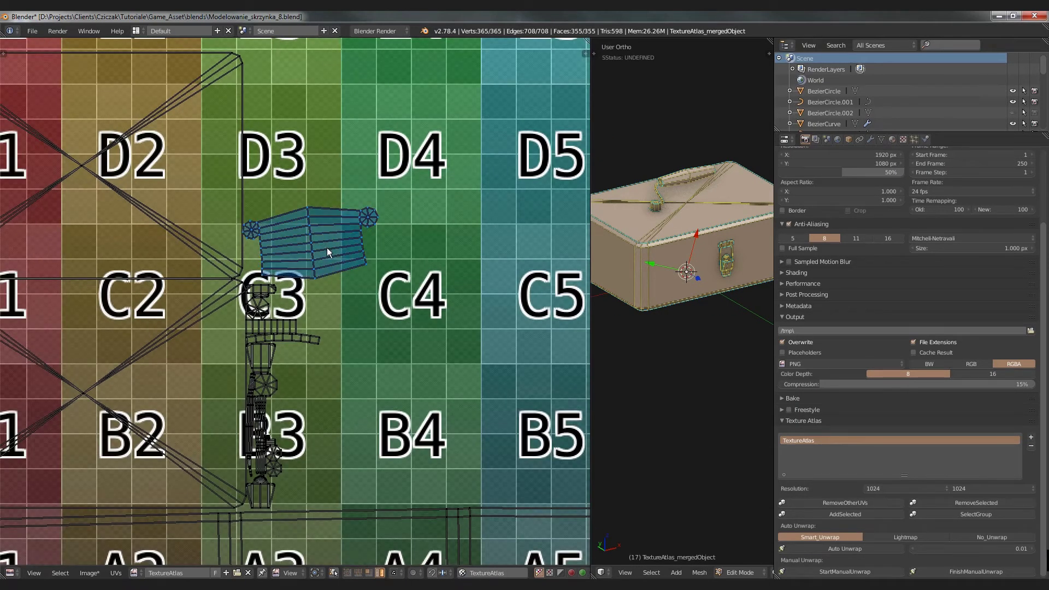
{"action": "key", "text": "g"}
{"action": "left_click", "coordinate": [356, 176]}
{"action": "right_click", "coordinate": [272, 293]}
{"action": "key", "text": "g"}
{"action": "left_click", "coordinate": [401, 219]}
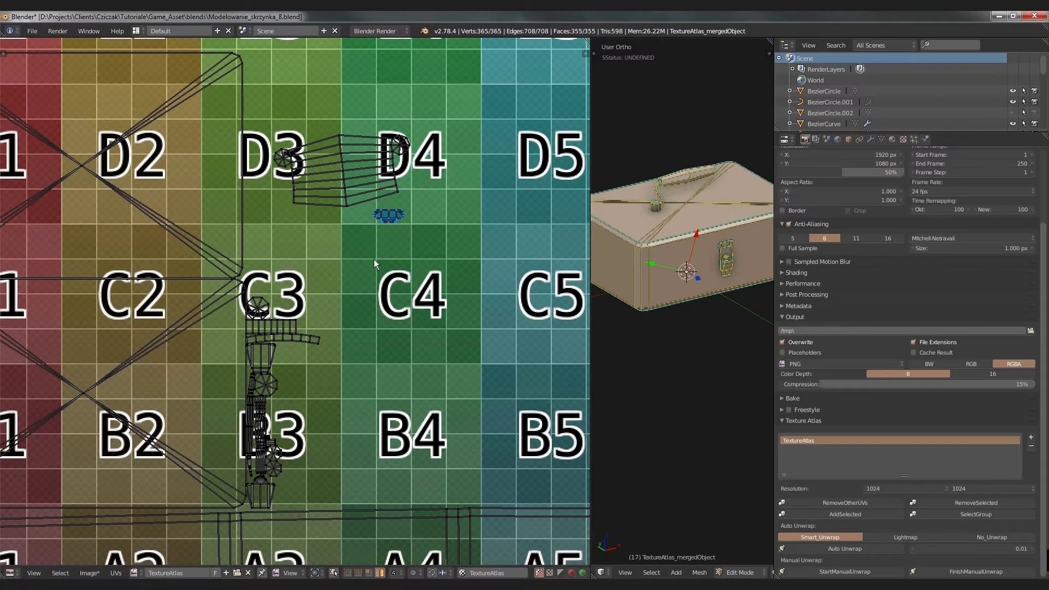
Step: Move the octagonal disc, the straight segmented strip and the curved segmented strip out of the island stack to between C3 and C4
{"action": "right_click", "coordinate": [264, 314]}
{"action": "key", "text": "g"}
{"action": "left_click", "coordinate": [348, 233]}
{"action": "right_click", "coordinate": [278, 328]}
{"action": "key", "text": "g"}
{"action": "left_click", "coordinate": [355, 262]}
{"action": "right_click", "coordinate": [274, 335]}
{"action": "key", "text": "g"}
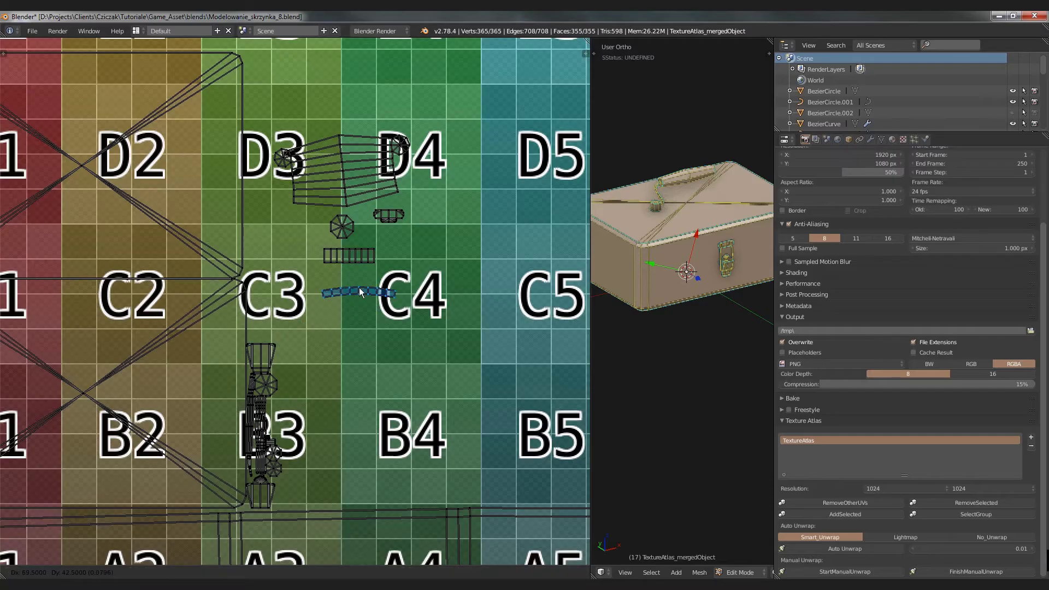
{"action": "left_click", "coordinate": [359, 287]}
Step: Move the tapered island and the second octagonal disc out of the stack, placing them below the curved strip
{"action": "right_click", "coordinate": [258, 359]}
{"action": "key", "text": "g"}
{"action": "left_click", "coordinate": [353, 319]}
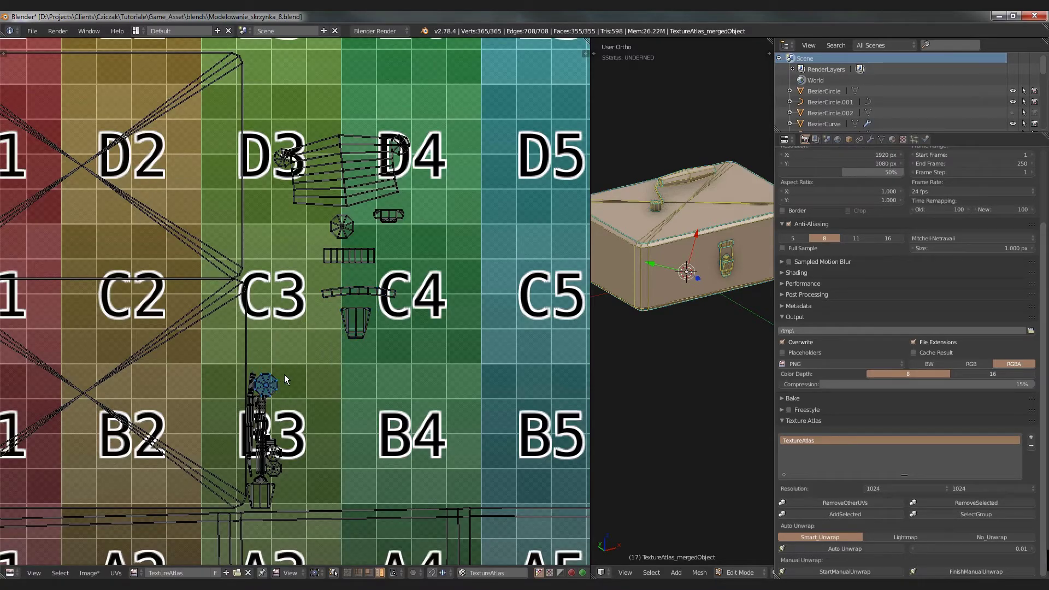
{"action": "key", "text": "g"}
{"action": "left_click", "coordinate": [374, 349]}
Step: Move the two long narrow islands from B3 into the free space between C4 and C5
{"action": "right_click", "coordinate": [256, 411]}
{"action": "key", "text": "g"}
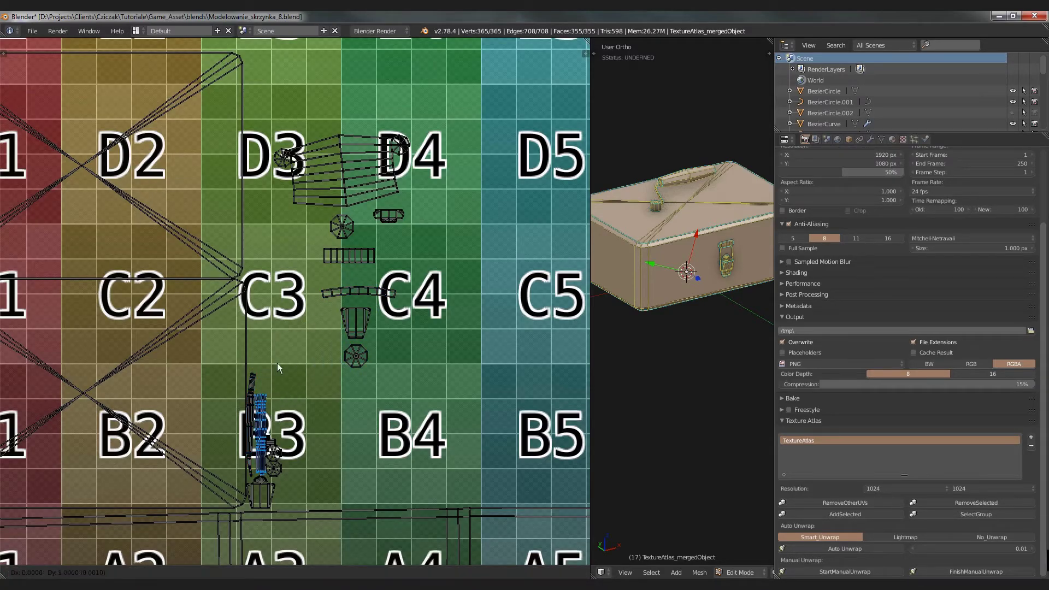
{"action": "left_click", "coordinate": [468, 277]}
{"action": "right_click", "coordinate": [248, 405]}
{"action": "key", "text": "g"}
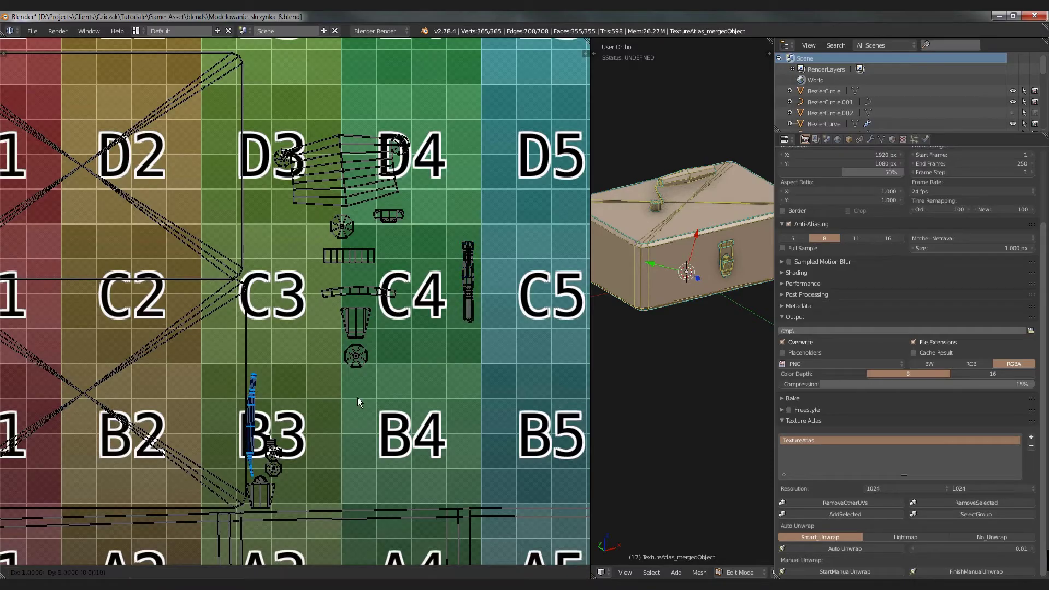
{"action": "left_click", "coordinate": [513, 264]}
{"action": "middle_click_drag", "start_coordinate": [476, 288], "coordinate": [437, 295]}
{"action": "scroll", "coordinate": [436, 290], "scroll_direction": "up", "scroll_amount": 8}
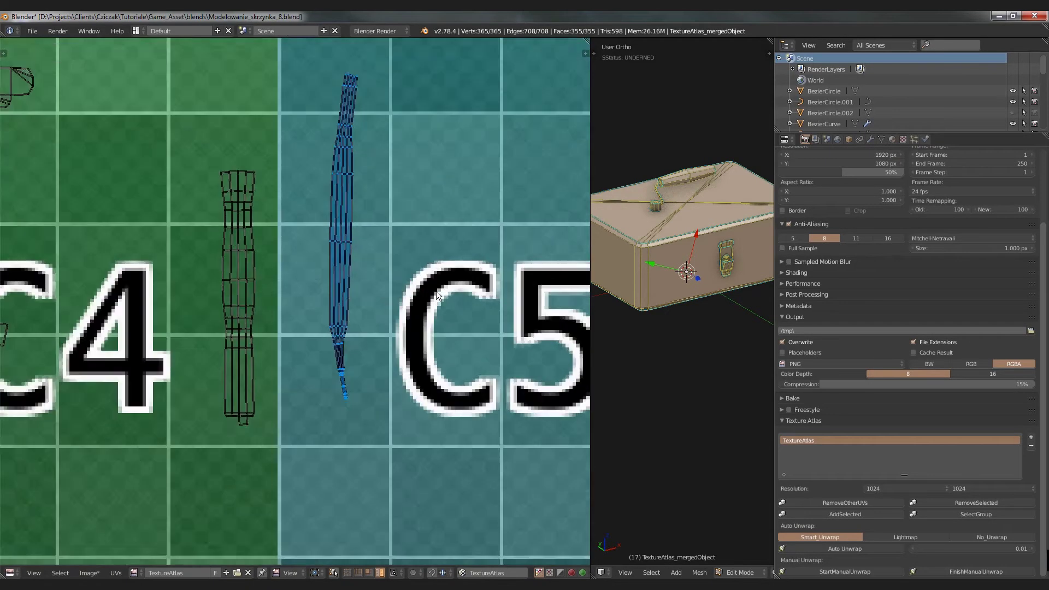
{"action": "scroll", "coordinate": [331, 374], "scroll_direction": "down", "scroll_amount": 4}
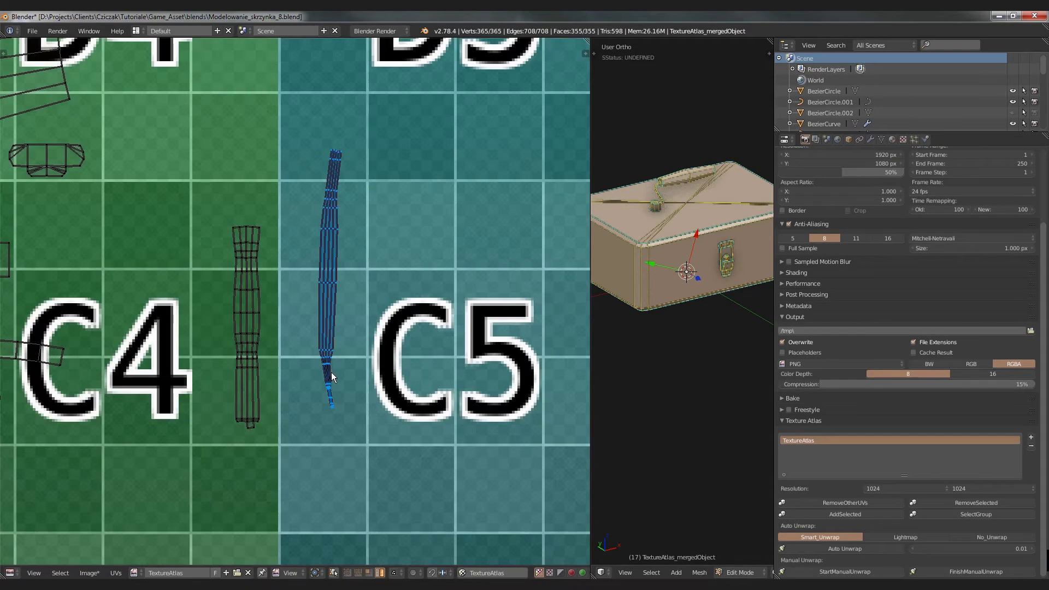
Step: Turn on synced UV and mesh selection, deselect everything and select only the long curved island beside C5
{"action": "key", "text": "a"}
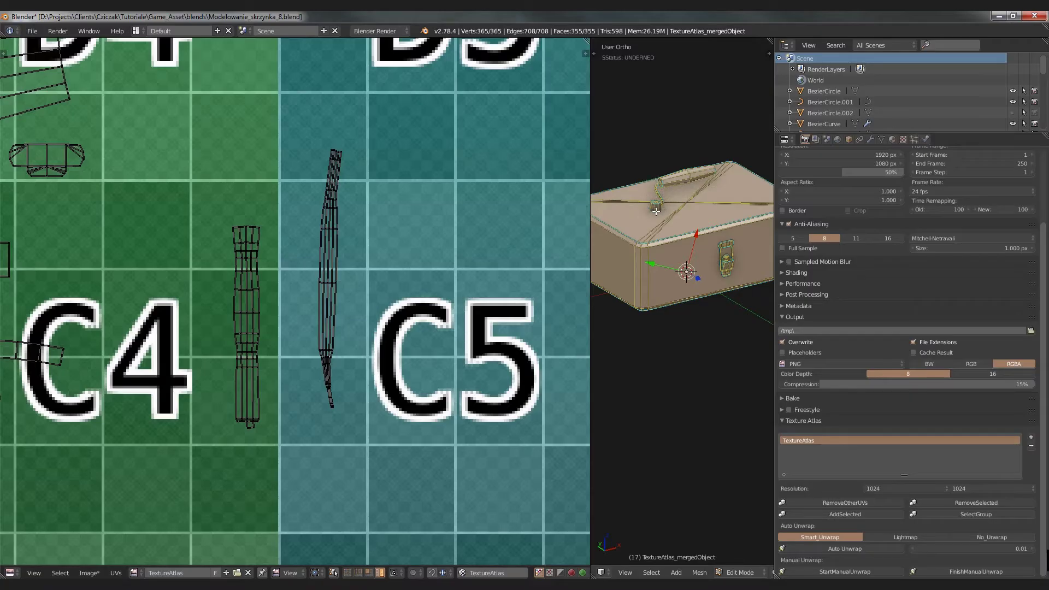
{"action": "scroll", "coordinate": [328, 389], "scroll_direction": "up", "scroll_amount": 3}
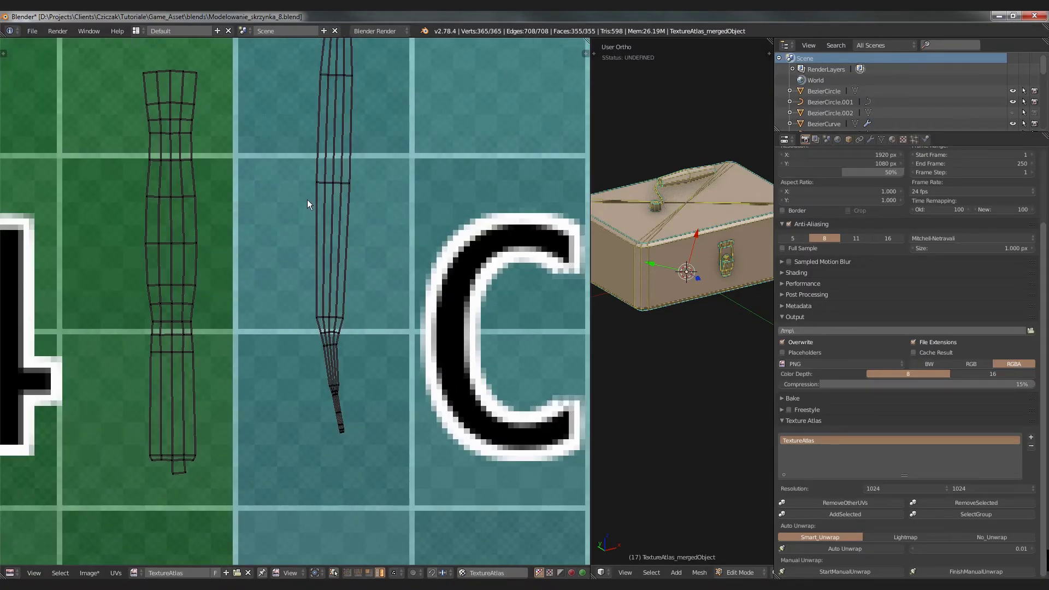
{"action": "scroll", "coordinate": [307, 199], "scroll_direction": "down", "scroll_amount": 3}
{"action": "right_click", "coordinate": [329, 136]}
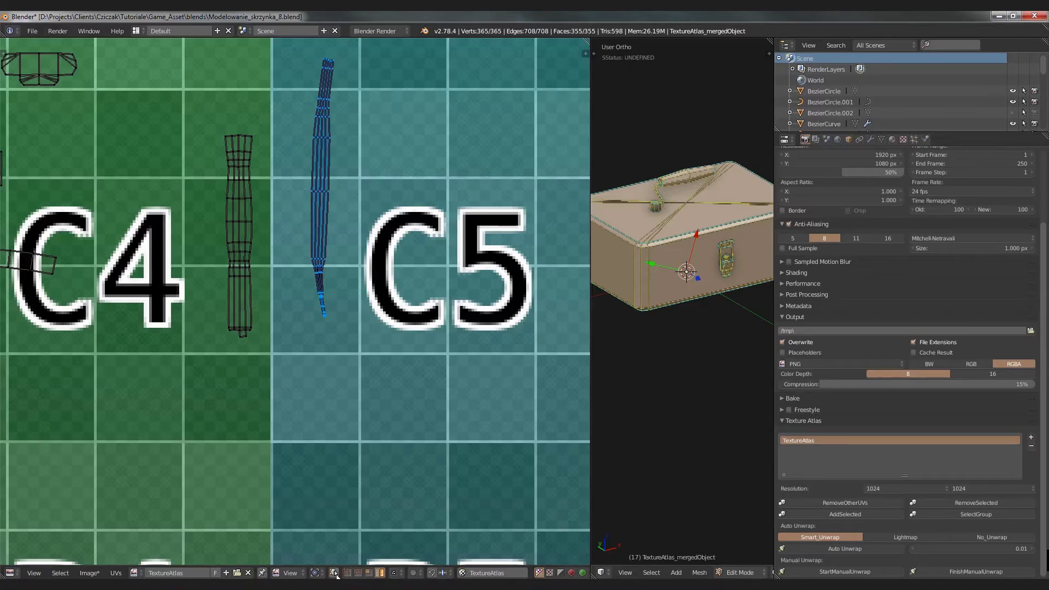
{"action": "left_click", "coordinate": [334, 573]}
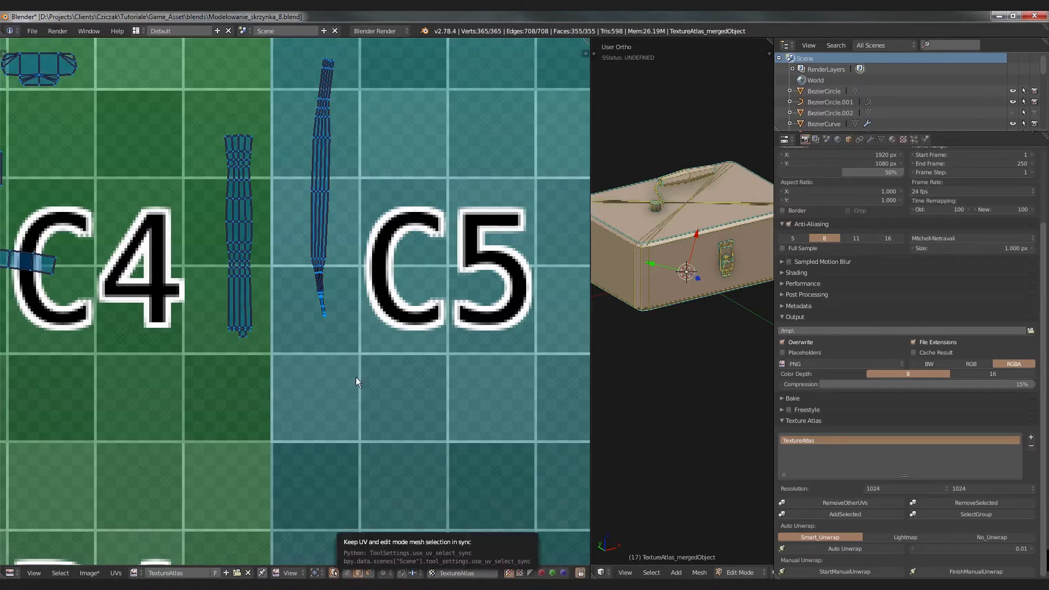
{"action": "key", "text": "a"}
{"action": "middle_click_drag", "start_coordinate": [325, 143], "coordinate": [327, 214]}
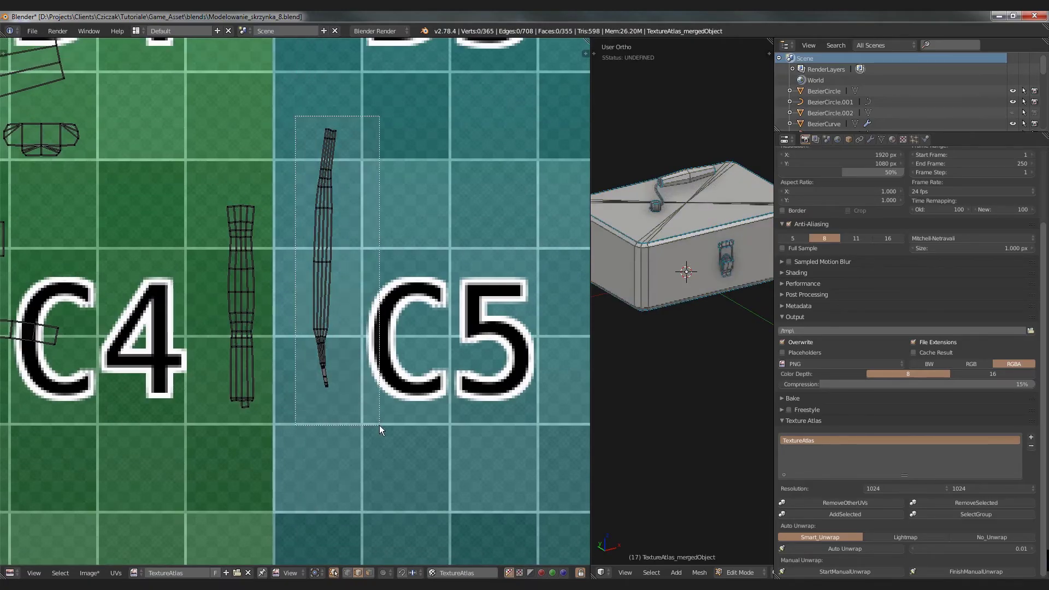
{"action": "key", "text": "l"}
{"action": "key", "text": "KP_Decimal"}
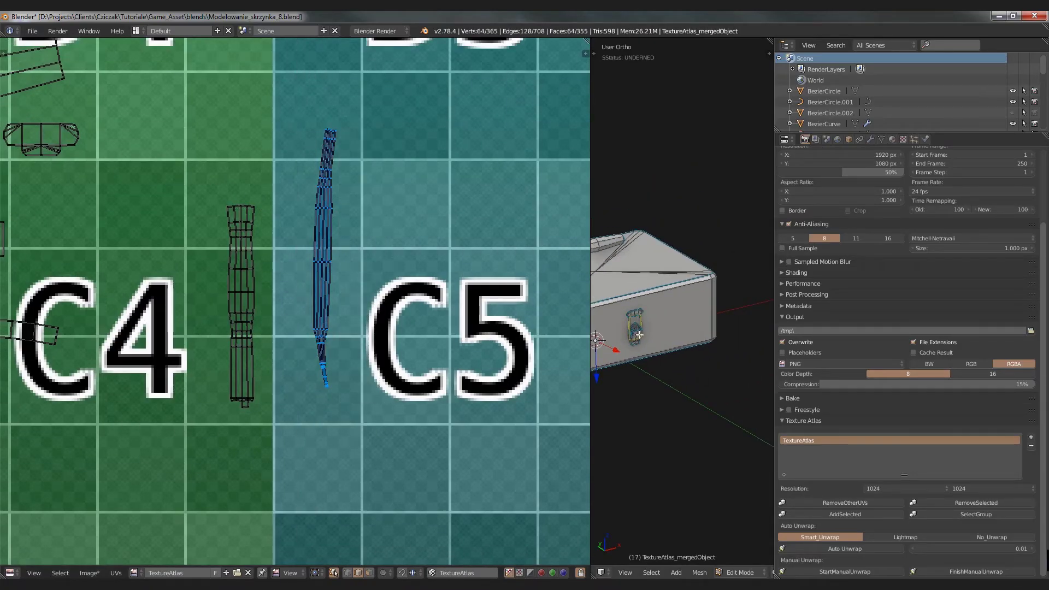
Step: Widen the 3D view and examine which latch part the selected island covers, as well as the islands still stacked at B3
{"action": "scroll", "coordinate": [639, 334], "scroll_direction": "up", "scroll_amount": 5}
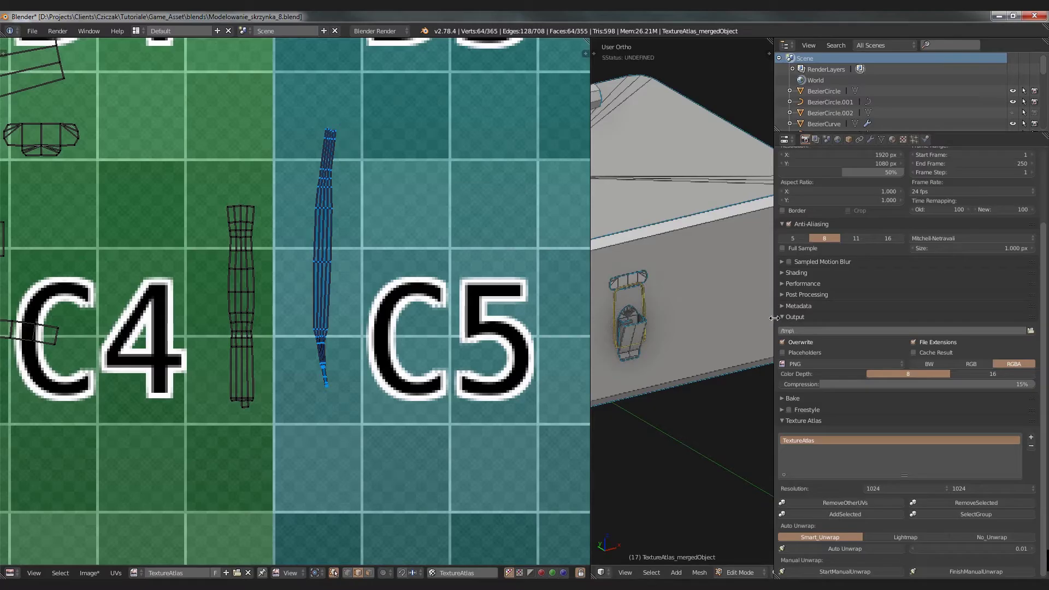
{"action": "left_click_drag", "start_coordinate": [774, 318], "coordinate": [918, 320]}
{"action": "middle_click_drag", "start_coordinate": [709, 338], "coordinate": [766, 316], "text": "shift"}
{"action": "scroll", "coordinate": [765, 315], "scroll_direction": "up", "scroll_amount": 2}
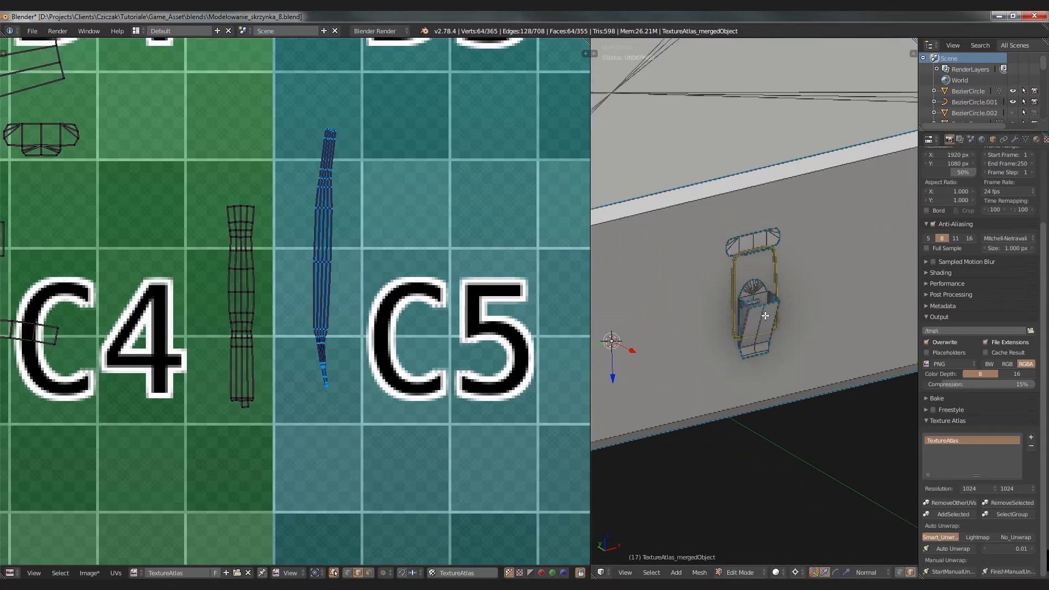
{"action": "scroll", "coordinate": [765, 316], "scroll_direction": "up", "scroll_amount": 1}
{"action": "scroll", "coordinate": [263, 352], "scroll_direction": "down", "scroll_amount": 6}
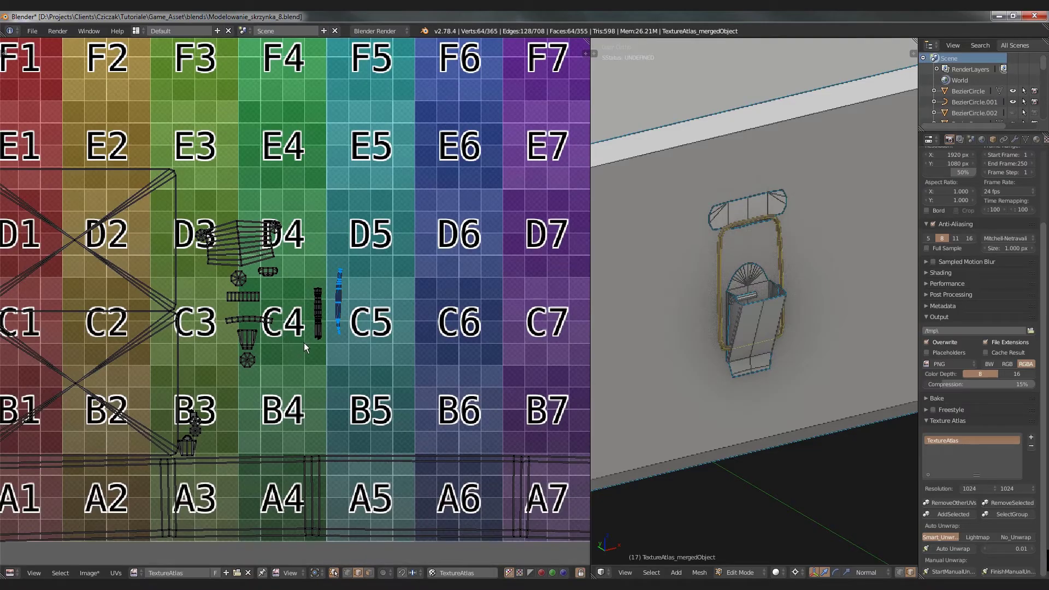
{"action": "scroll", "coordinate": [300, 364], "scroll_direction": "up", "scroll_amount": 6}
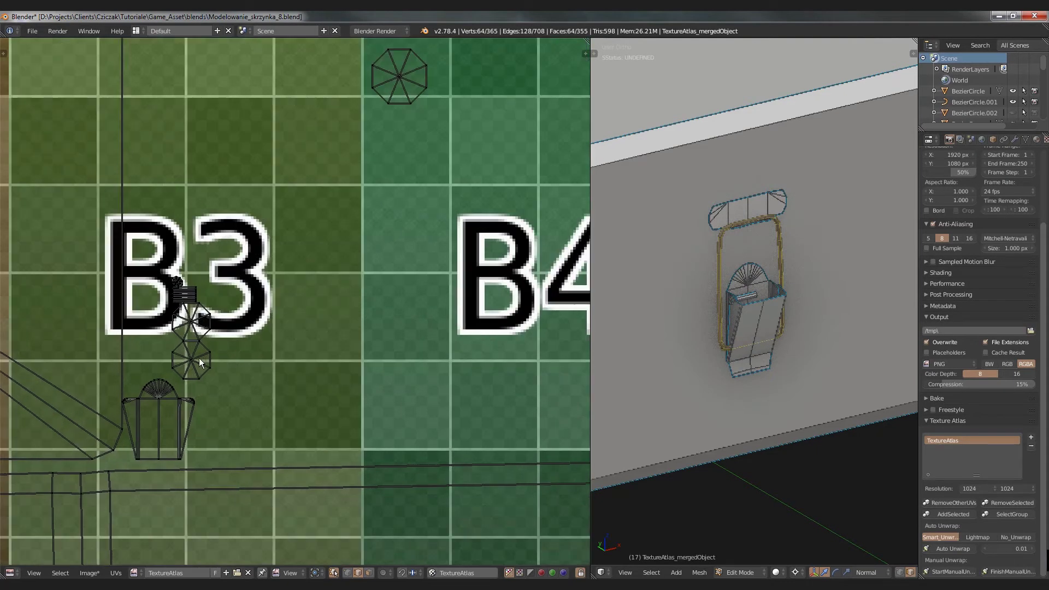
Step: Select the small octagonal island in the B3 stack and frame the part it covers in the 3D view
{"action": "right_click", "coordinate": [178, 281]}
{"action": "key", "text": "a"}
{"action": "scroll", "coordinate": [145, 273], "scroll_direction": "up", "scroll_amount": 10}
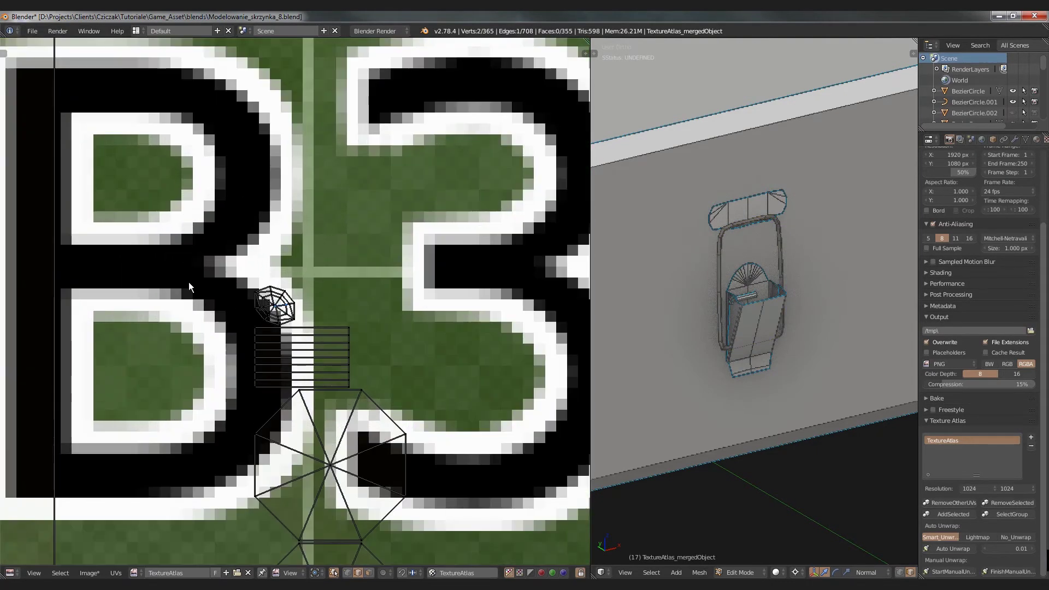
{"action": "key", "text": "a"}
{"action": "key", "text": "a"}
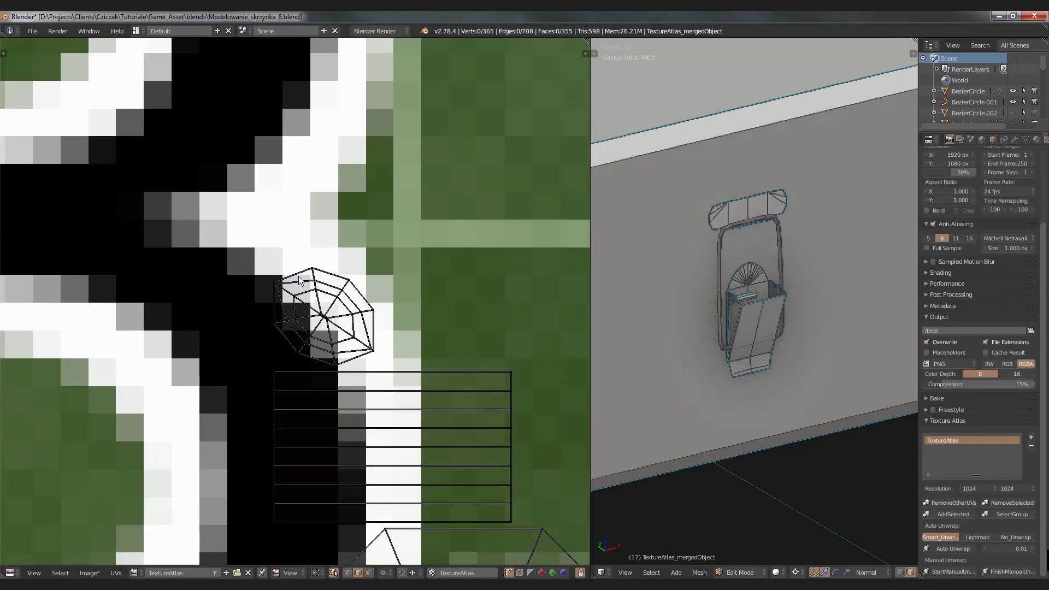
{"action": "mouse_move", "coordinate": [267, 332]}
{"action": "left_mouse_down", "text": "ctrl"}
{"action": "mouse_move", "coordinate": [308, 360]}
{"action": "mouse_move", "coordinate": [346, 365]}
{"action": "mouse_move", "coordinate": [389, 275]}
{"action": "mouse_move", "coordinate": [365, 237]}
{"action": "left_mouse_up", "text": "ctrl"}
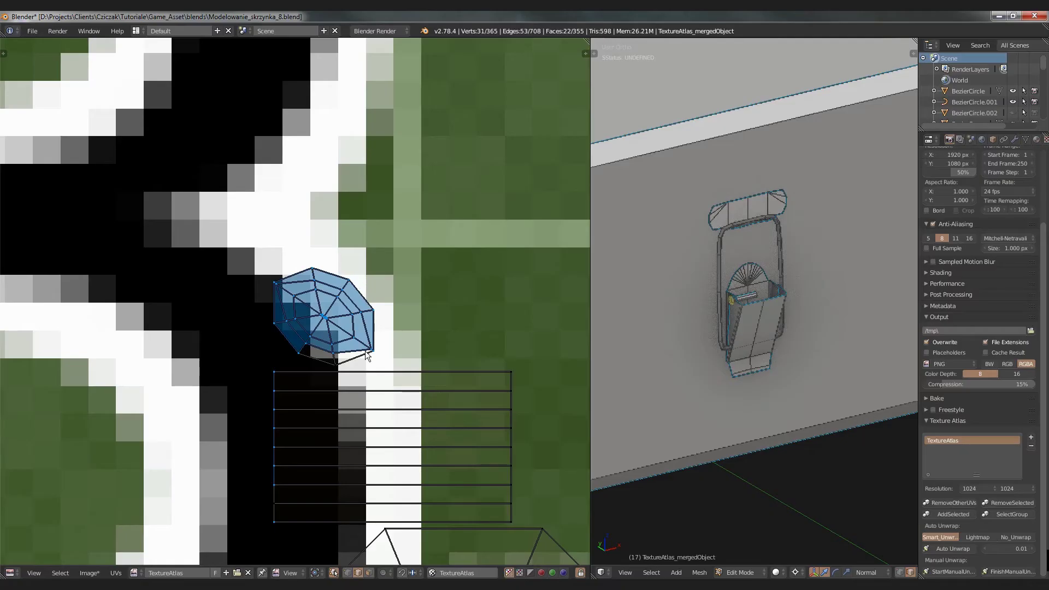
{"action": "right_click", "coordinate": [355, 364], "text": "shift"}
{"action": "scroll", "coordinate": [324, 342], "scroll_direction": "down", "scroll_amount": 7}
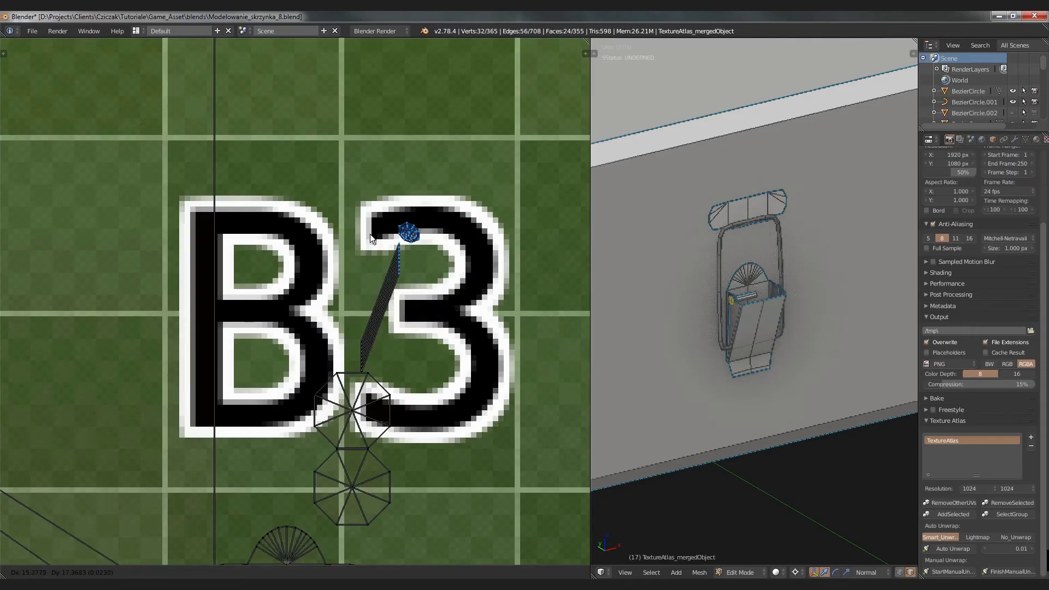
{"action": "key", "text": "KP_Decimal"}
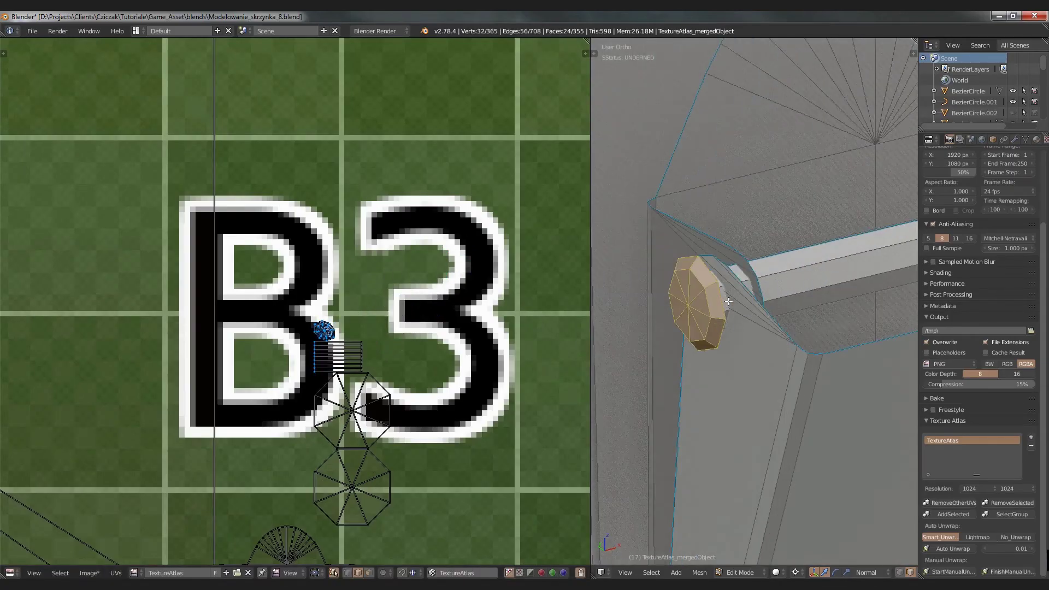
Step: Clear the seam on four edges where the latch pin's shaft meets its octagonal head
{"action": "right_click", "coordinate": [703, 284]}
{"action": "middle_click_drag", "start_coordinate": [744, 350], "coordinate": [682, 355]}
{"action": "middle_click_drag", "start_coordinate": [721, 301], "coordinate": [726, 299]}
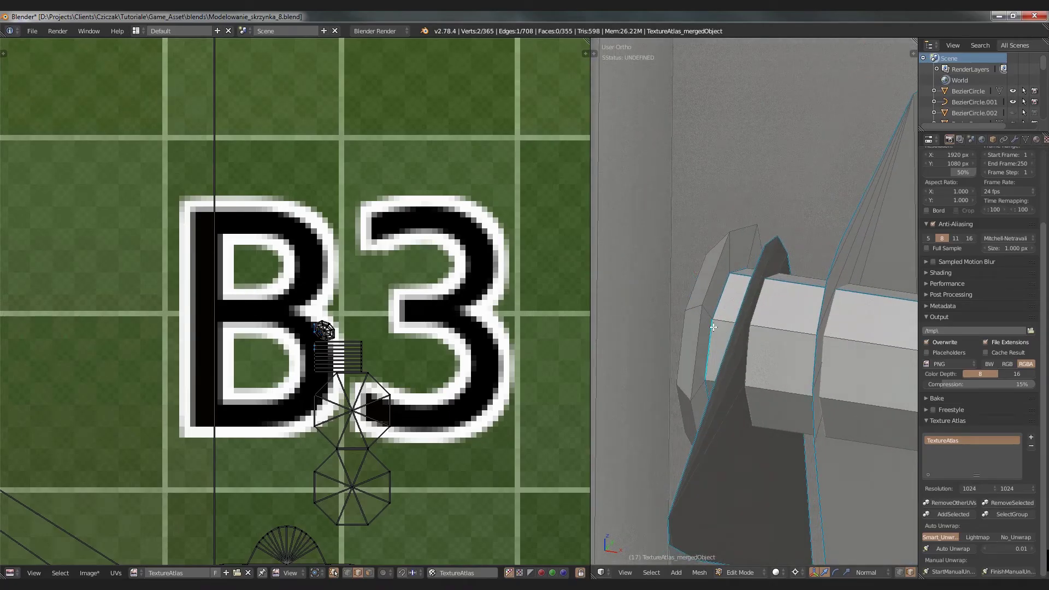
{"action": "right_click", "coordinate": [739, 273], "text": "shift"}
{"action": "middle_click_drag", "start_coordinate": [759, 273], "coordinate": [704, 312]}
{"action": "right_click", "coordinate": [802, 277], "text": "shift"}
{"action": "key", "text": "ctrl+e"}
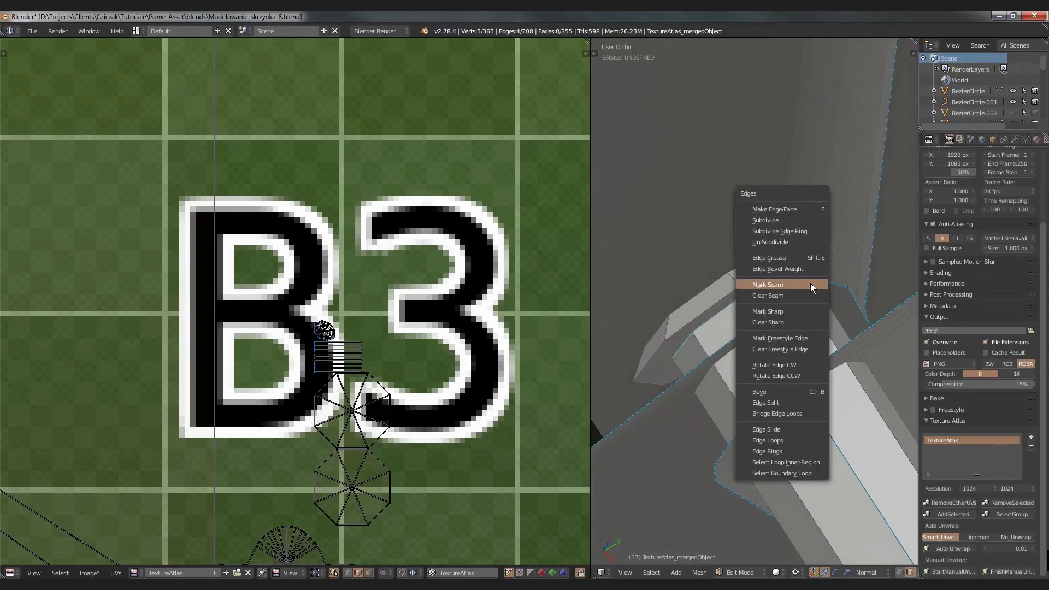
{"action": "left_click", "coordinate": [781, 294]}
{"action": "key", "text": "a"}
Step: Select the entire linked pin, unwrap it and inspect the resulting island around F1
{"action": "middle_click_drag", "start_coordinate": [782, 295], "coordinate": [743, 308]}
{"action": "key", "text": "l"}
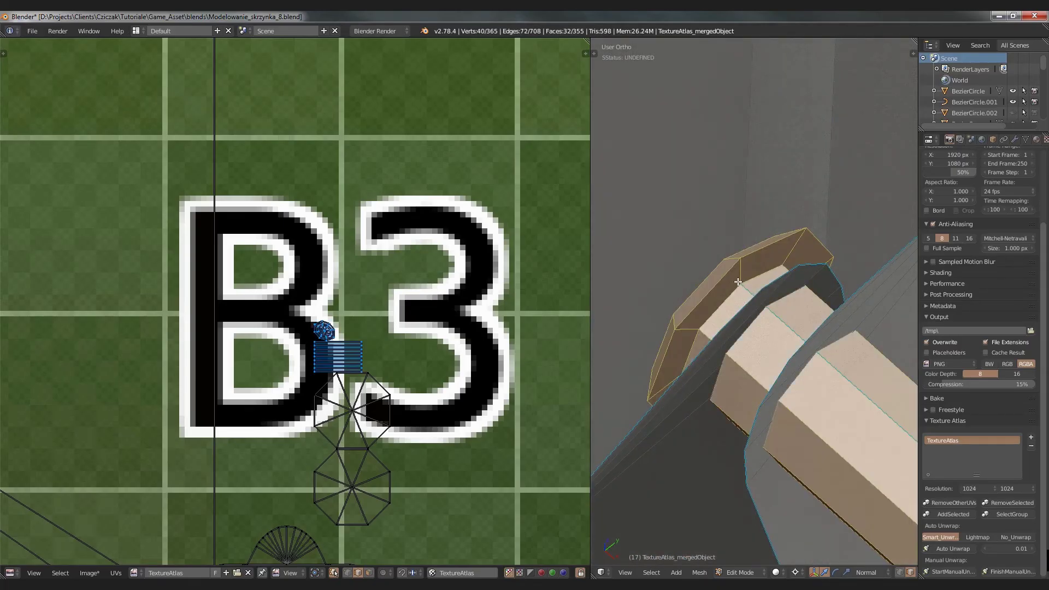
{"action": "key", "text": "u"}
{"action": "left_click", "coordinate": [738, 282]}
{"action": "scroll", "coordinate": [470, 276], "scroll_direction": "down", "scroll_amount": 10}
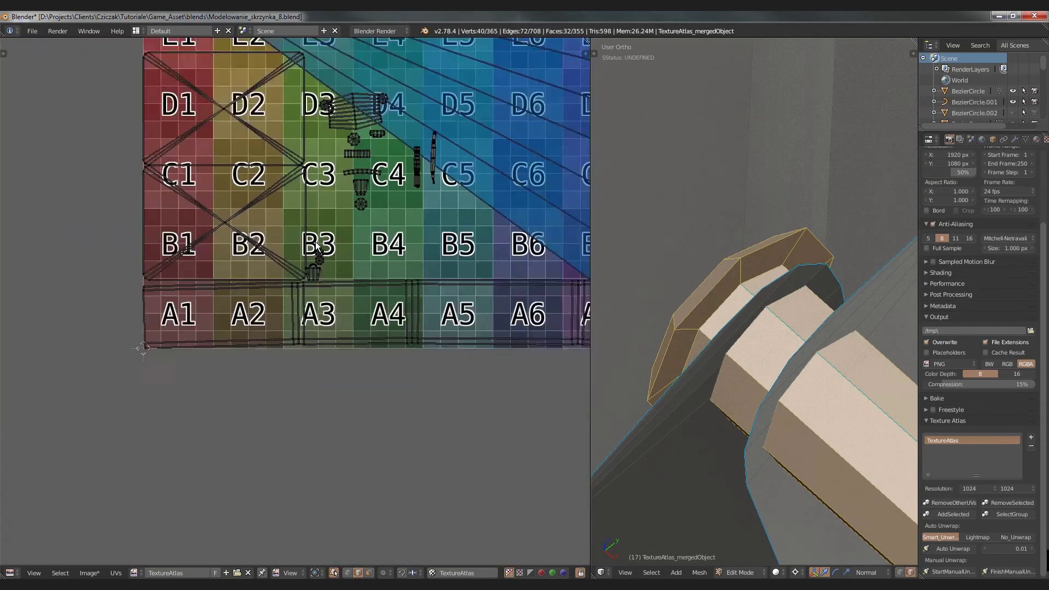
{"action": "middle_click_drag", "start_coordinate": [344, 218], "coordinate": [345, 229]}
{"action": "scroll", "coordinate": [372, 209], "scroll_direction": "up", "scroll_amount": 6}
{"action": "scroll", "coordinate": [373, 209], "scroll_direction": "down", "scroll_amount": 1}
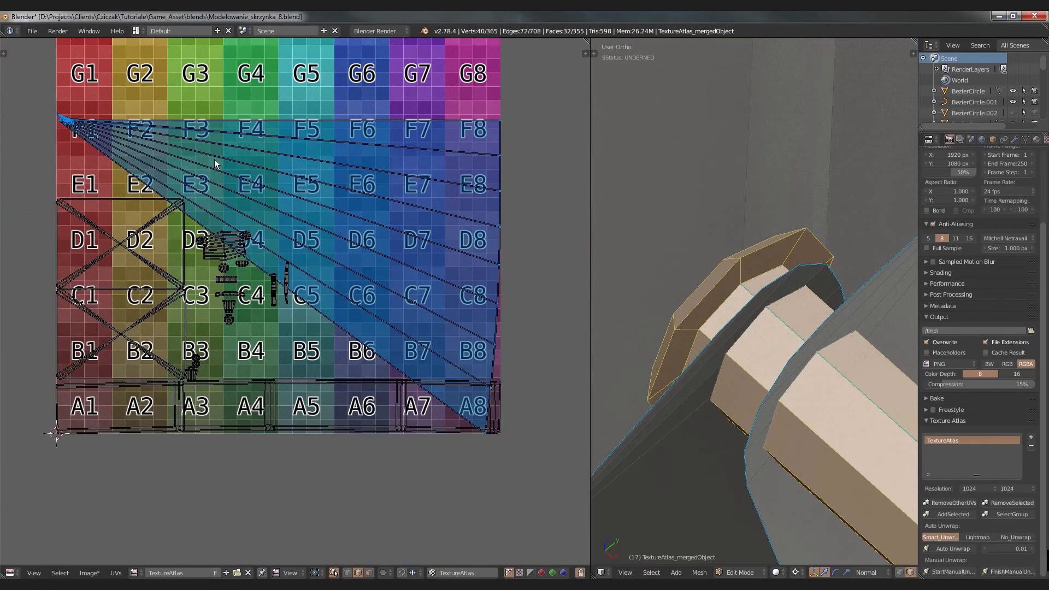
{"action": "middle_click_drag", "start_coordinate": [75, 128], "coordinate": [261, 211]}
{"action": "scroll", "coordinate": [262, 214], "scroll_direction": "up", "scroll_amount": 9}
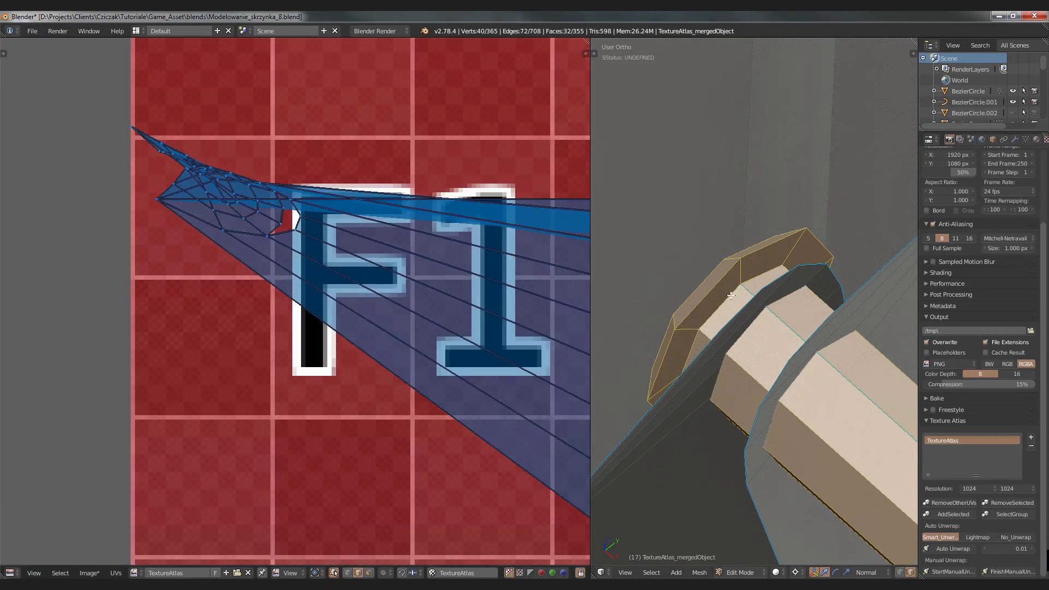
Step: Examine the end cap of the pin head in solid and wireframe display, focusing on the spokes around its centre
{"action": "middle_click_drag", "start_coordinate": [765, 295], "coordinate": [822, 266]}
{"action": "middle_click_drag", "start_coordinate": [710, 377], "coordinate": [720, 331]}
{"action": "key", "text": "a"}
{"action": "scroll", "coordinate": [698, 350], "scroll_direction": "up", "scroll_amount": 3}
{"action": "right_click", "coordinate": [695, 328]}
{"action": "key", "text": "z"}
{"action": "key", "text": "g"}
{"action": "right_click", "coordinate": [682, 352]}
{"action": "key", "text": "z"}
{"action": "mouse_move", "coordinate": [681, 356]}
{"action": "middle_mouse_down"}
{"action": "mouse_move", "coordinate": [707, 366]}
{"action": "mouse_move", "coordinate": [765, 339]}
{"action": "middle_mouse_up"}
{"action": "key", "text": "a"}
{"action": "key", "text": "z"}
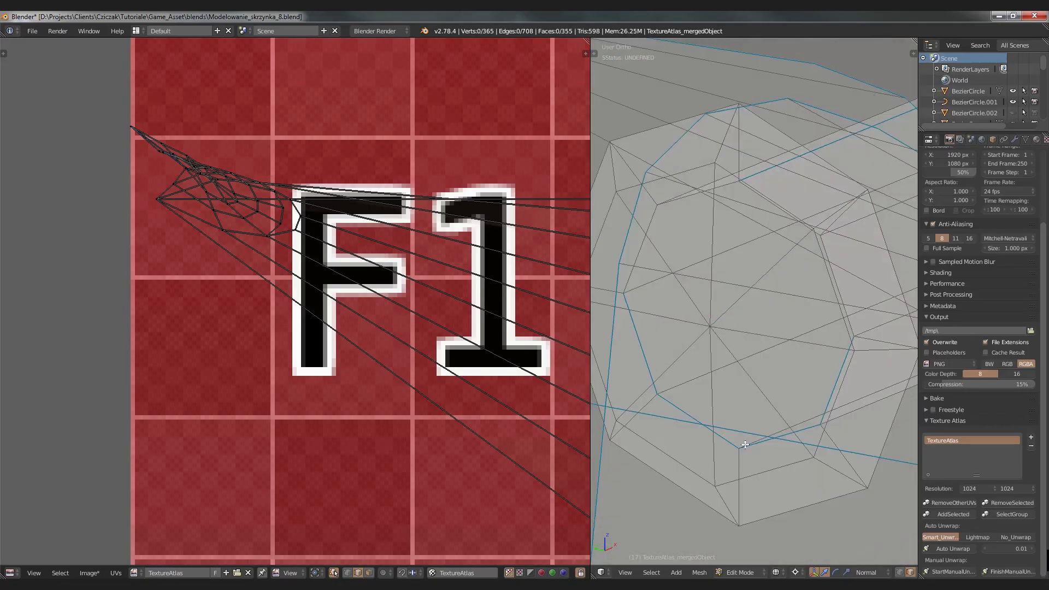
Step: In vertex mode, select the overlapping vertices at the centre of the pin's end cap and merge them with Remove Doubles
{"action": "middle_click_drag", "start_coordinate": [866, 573], "coordinate": [801, 573]}
{"action": "scroll", "coordinate": [852, 573], "scroll_direction": "down", "scroll_amount": 1}
{"action": "left_click", "coordinate": [844, 572]}
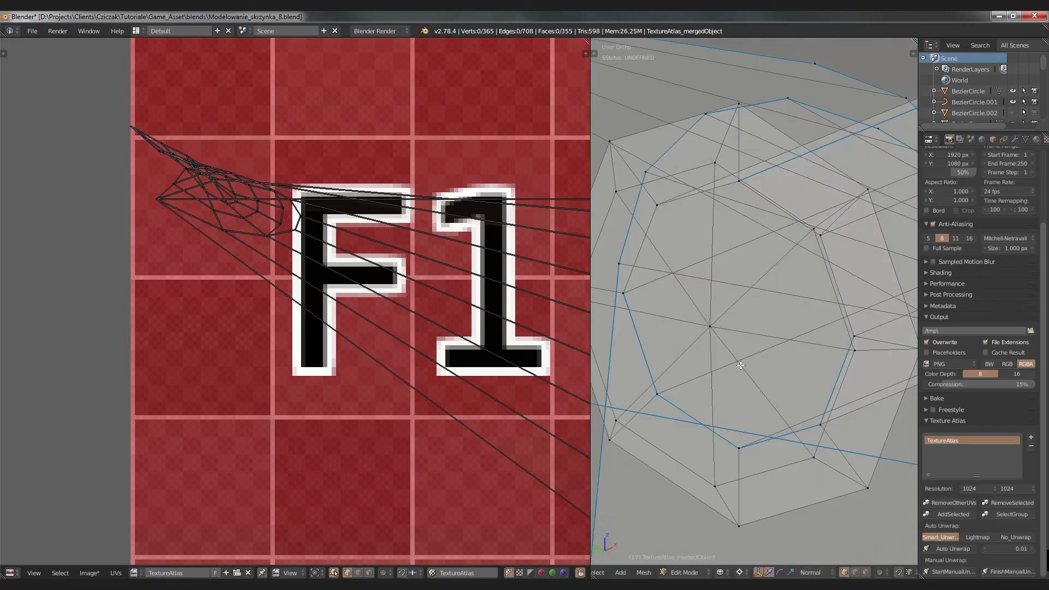
{"action": "right_click", "coordinate": [707, 316], "text": "alt"}
{"action": "key", "text": "w"}
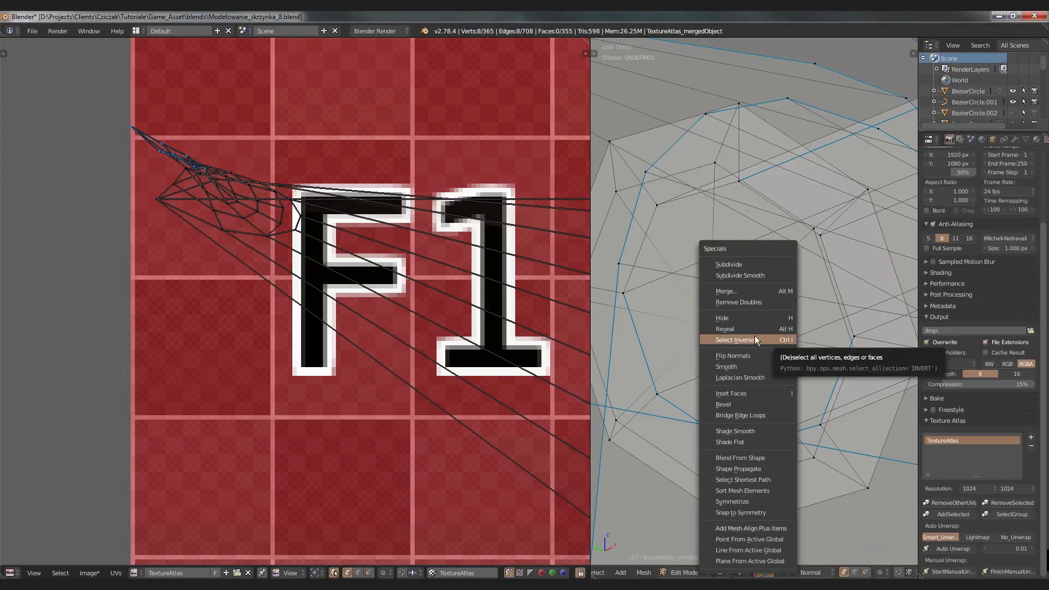
{"action": "left_click", "coordinate": [747, 301]}
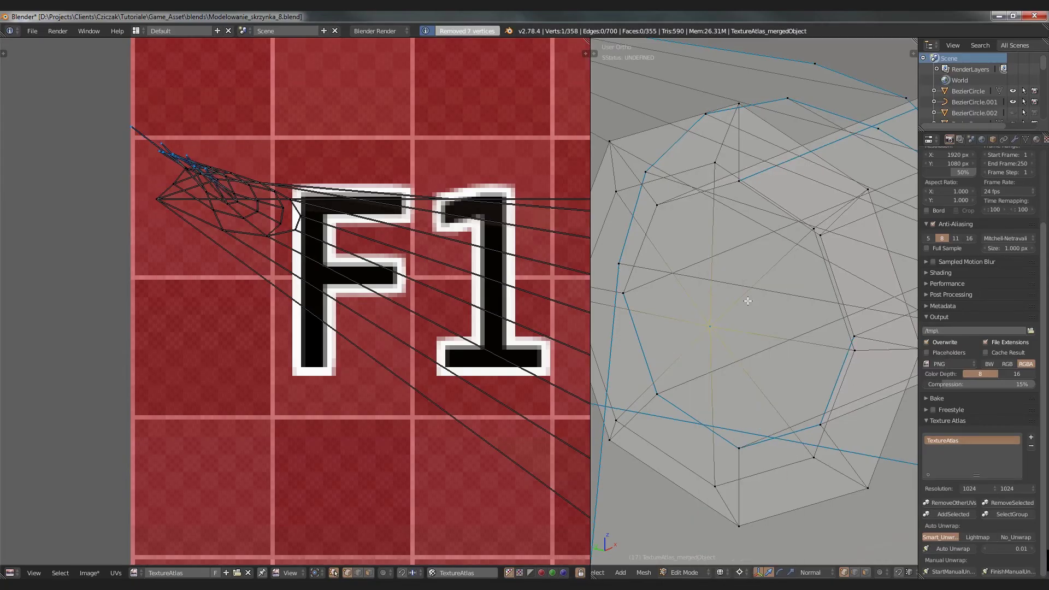
{"action": "key", "text": "z"}
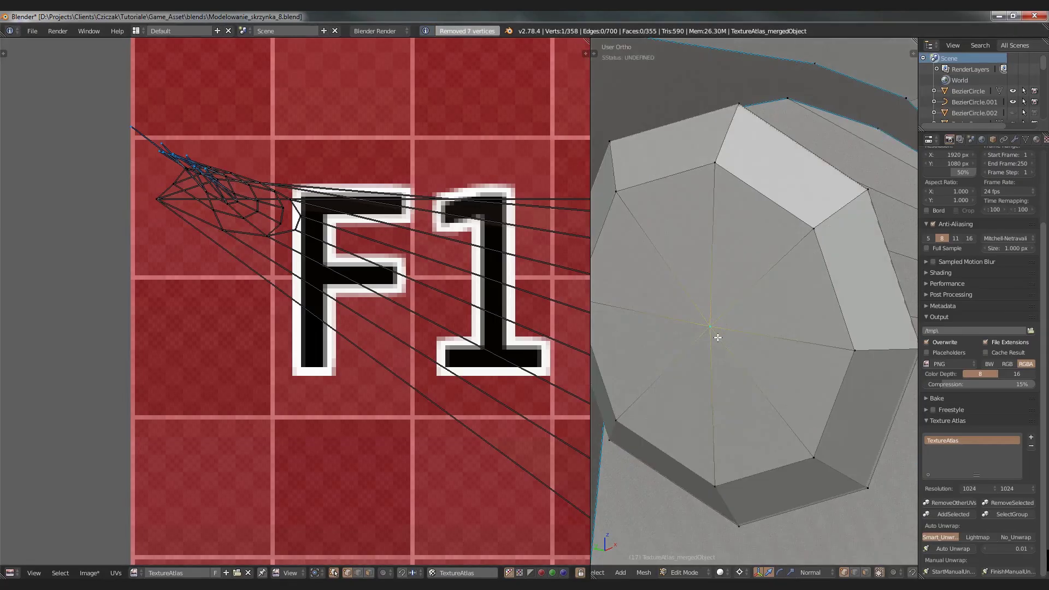
Step: Unwrap the linked pin with its welded cap centre and check the new UV layout
{"action": "right_click", "coordinate": [834, 214]}
{"action": "scroll", "coordinate": [834, 214], "scroll_direction": "down", "scroll_amount": 5}
{"action": "key", "text": "a"}
{"action": "key", "text": "l"}
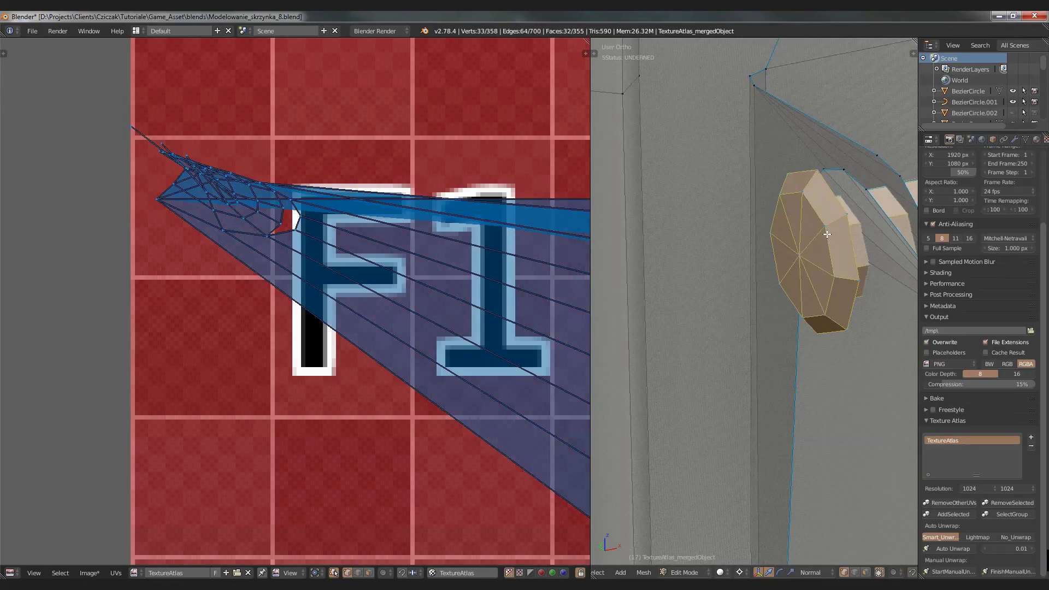
{"action": "key", "text": "u"}
{"action": "left_click", "coordinate": [826, 234]}
{"action": "scroll", "coordinate": [323, 339], "scroll_direction": "down", "scroll_amount": 6}
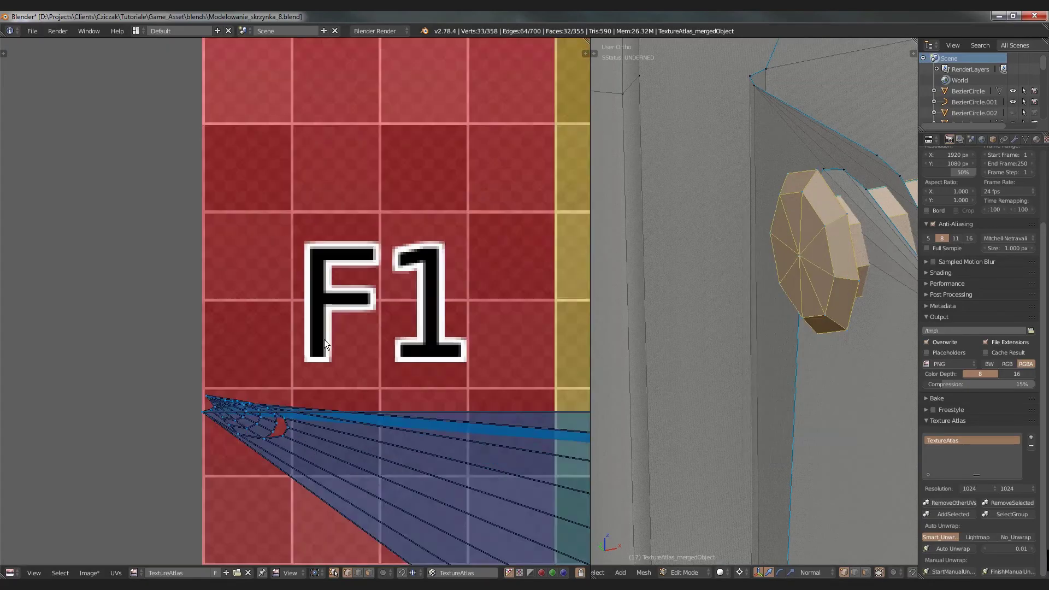
{"action": "middle_click_drag", "start_coordinate": [402, 331], "coordinate": [206, 222]}
Step: In edge mode, select the four unmarked edges where the pin's shaft meets its head and mark them as a seam
{"action": "middle_click_drag", "start_coordinate": [865, 226], "coordinate": [708, 530]}
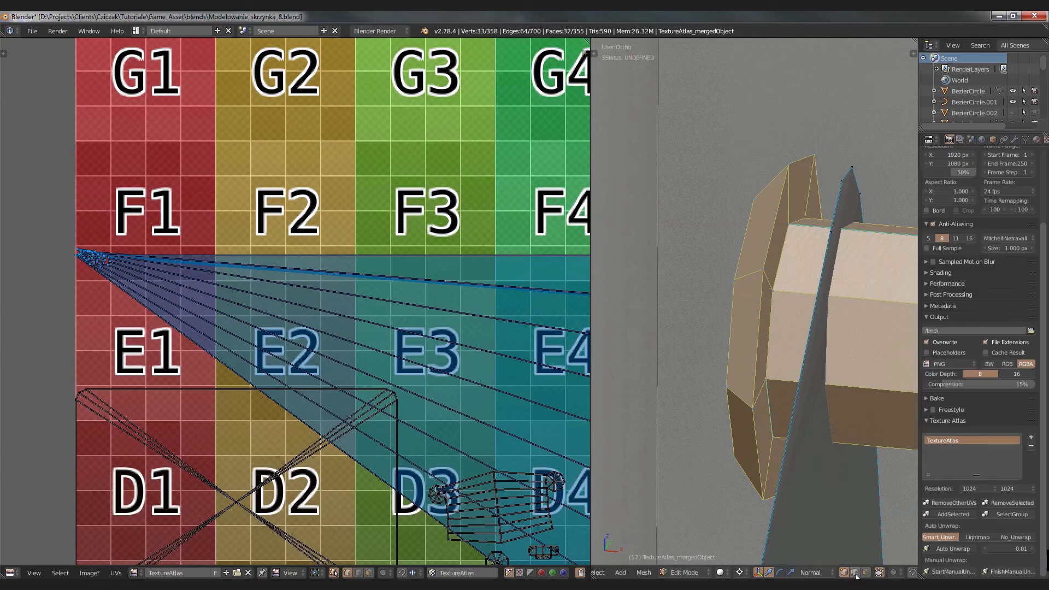
{"action": "middle_click_drag", "start_coordinate": [781, 298], "coordinate": [778, 305]}
{"action": "left_click", "coordinate": [770, 313]}
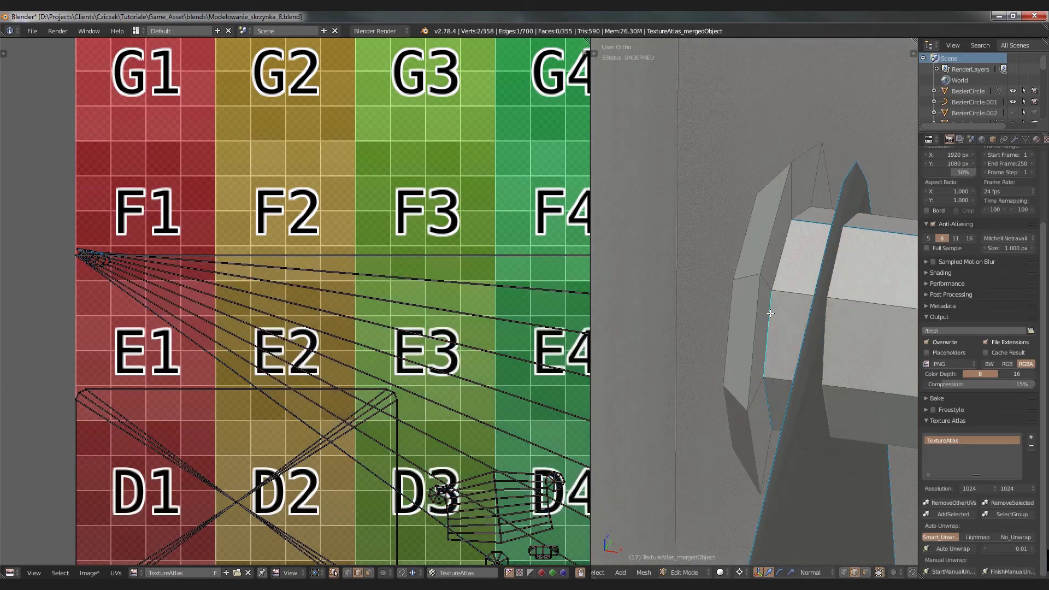
{"action": "right_click", "coordinate": [784, 264], "text": "shift"}
{"action": "right_click", "coordinate": [808, 210], "text": "shift"}
{"action": "middle_click_drag", "start_coordinate": [852, 207], "coordinate": [760, 340]}
{"action": "scroll", "coordinate": [748, 329], "scroll_direction": "down", "scroll_amount": 6}
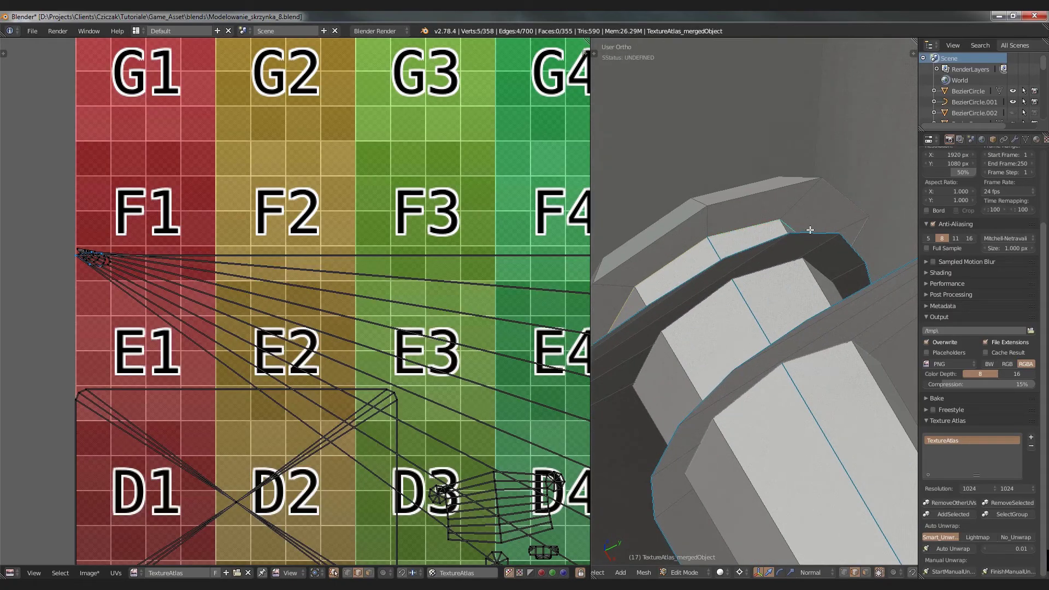
{"action": "key", "text": "ctrl+e"}
{"action": "left_click", "coordinate": [781, 220]}
{"action": "key", "text": "a"}
Step: Unwrap the entire pin with its new seam and move its disc and strip islands partly outside the atlas near H8
{"action": "middle_click_drag", "start_coordinate": [704, 282], "coordinate": [748, 265]}
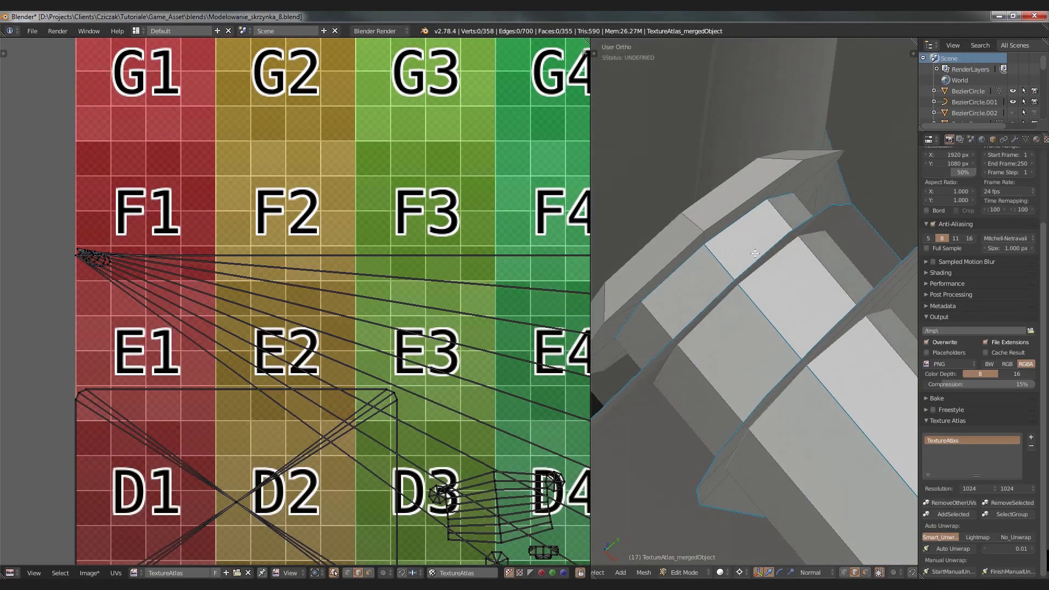
{"action": "mouse_move", "coordinate": [801, 200]}
{"action": "middle_mouse_down"}
{"action": "mouse_move", "coordinate": [744, 168]}
{"action": "mouse_move", "coordinate": [817, 181]}
{"action": "mouse_move", "coordinate": [781, 202]}
{"action": "mouse_move", "coordinate": [808, 219]}
{"action": "mouse_move", "coordinate": [744, 215]}
{"action": "mouse_move", "coordinate": [733, 292]}
{"action": "mouse_move", "coordinate": [697, 270]}
{"action": "middle_mouse_up"}
{"action": "key", "text": "z"}
{"action": "scroll", "coordinate": [808, 219], "scroll_direction": "down", "scroll_amount": 5}
{"action": "key", "text": "l"}
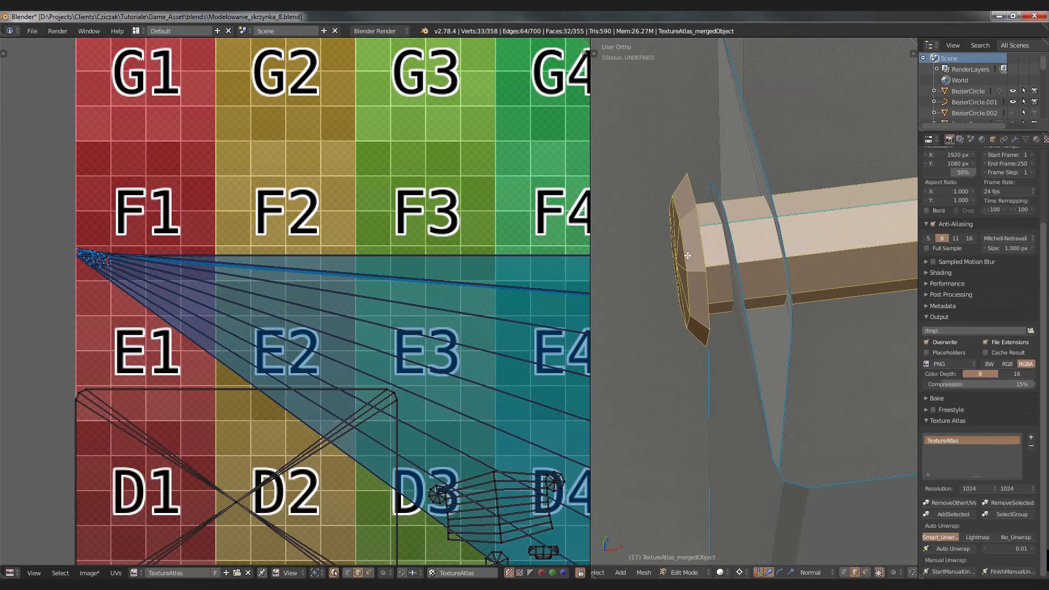
{"action": "key", "text": "u"}
{"action": "left_click", "coordinate": [687, 255]}
{"action": "scroll", "coordinate": [335, 198], "scroll_direction": "down", "scroll_amount": 8}
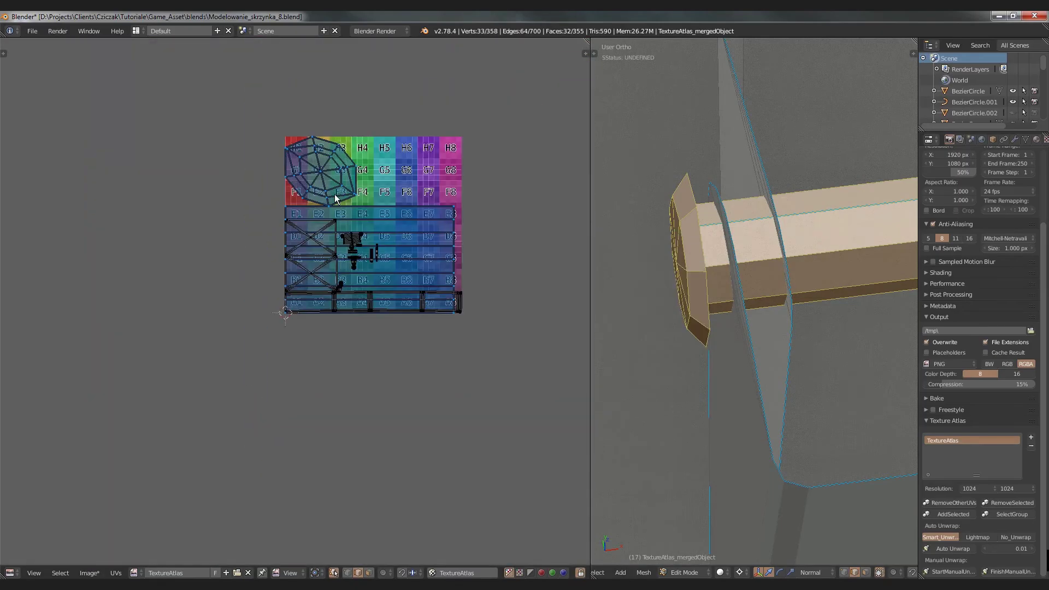
{"action": "key", "text": "g"}
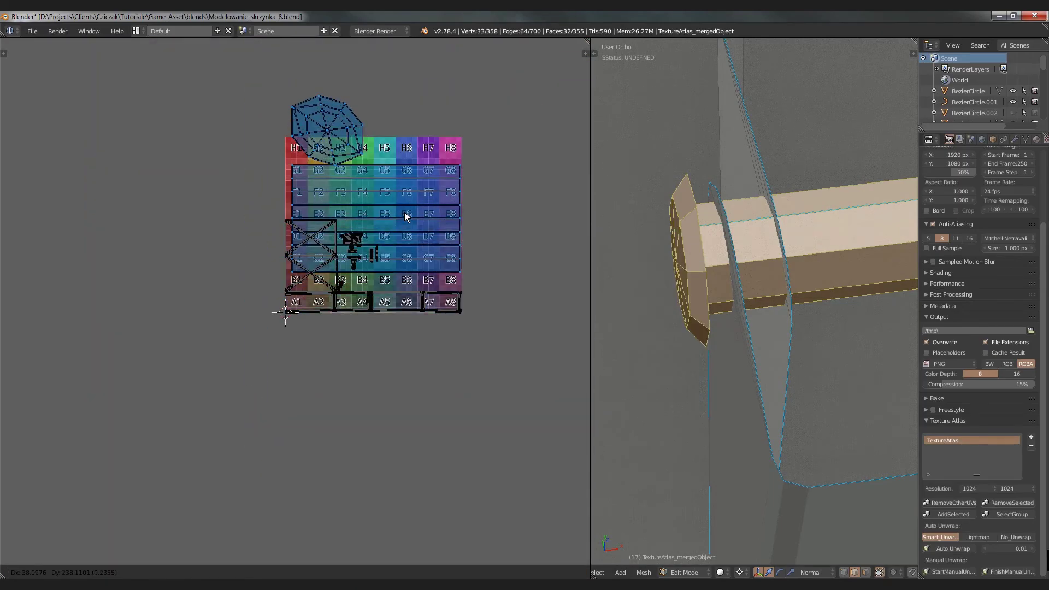
{"action": "left_click", "coordinate": [520, 161]}
{"action": "scroll", "coordinate": [427, 215], "scroll_direction": "up", "scroll_amount": 3}
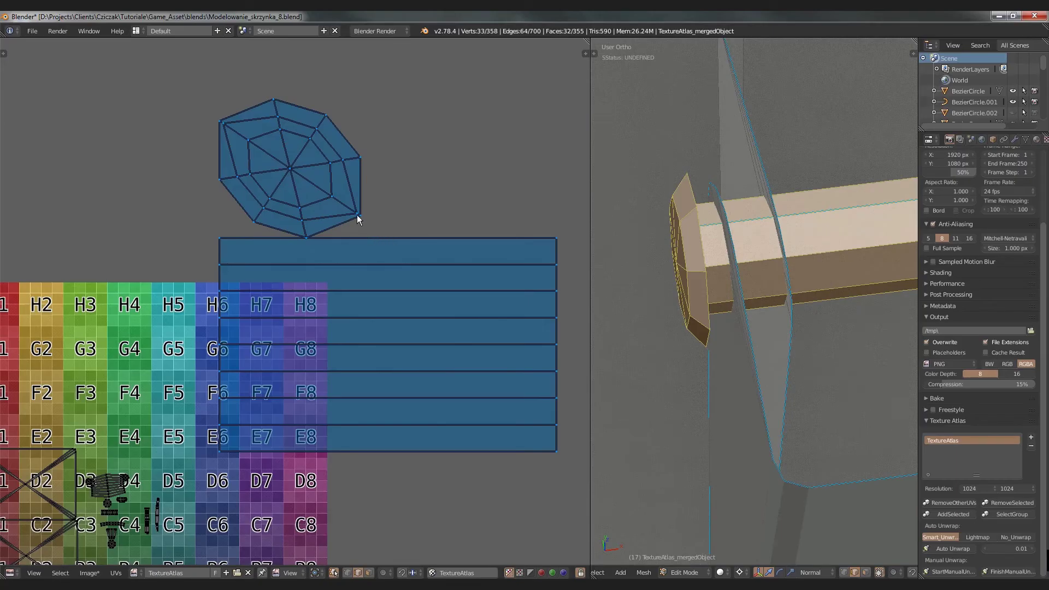
Step: Select all UV islands of the merged object, average their scale and pack them into the atlas
{"action": "key", "text": "a"}
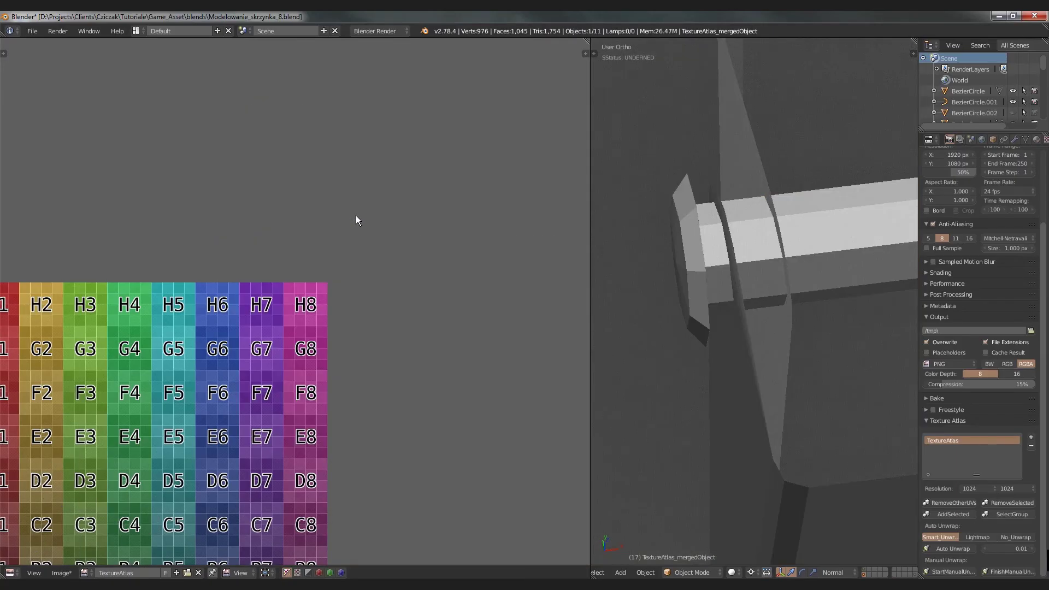
{"action": "scroll", "coordinate": [356, 215], "scroll_direction": "down", "scroll_amount": 6}
{"action": "scroll", "coordinate": [282, 319], "scroll_direction": "up", "scroll_amount": 4}
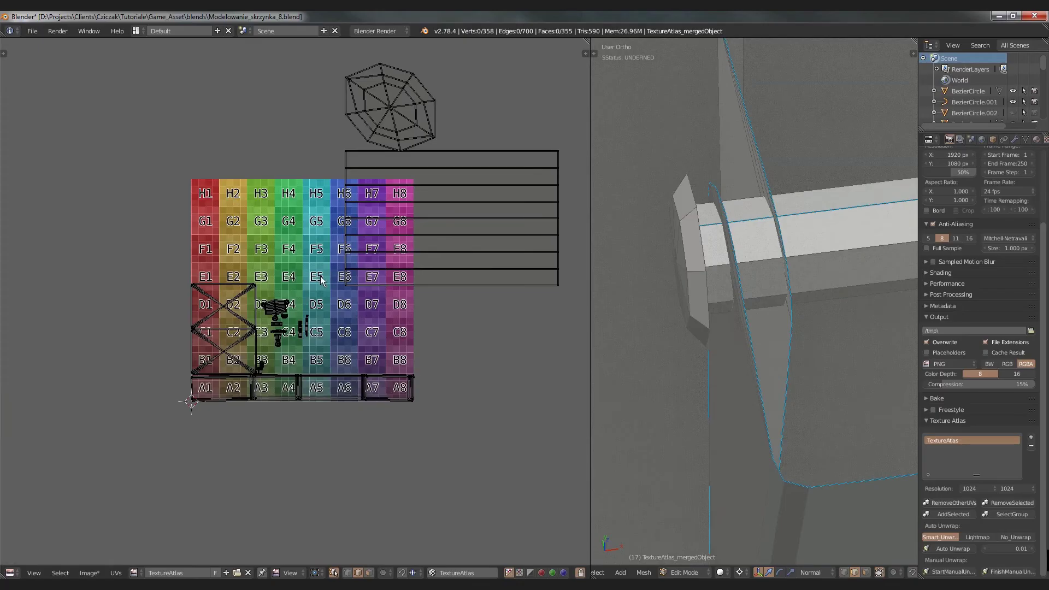
{"action": "middle_click_drag", "start_coordinate": [410, 207], "coordinate": [374, 257]}
{"action": "scroll", "coordinate": [742, 274], "scroll_direction": "down", "scroll_amount": 11}
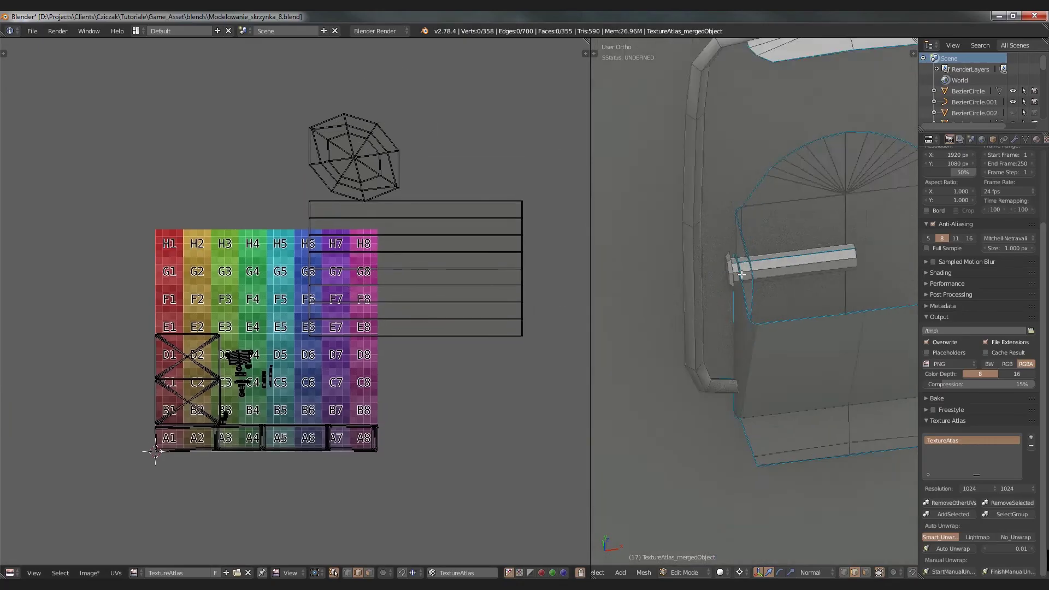
{"action": "key", "text": "a"}
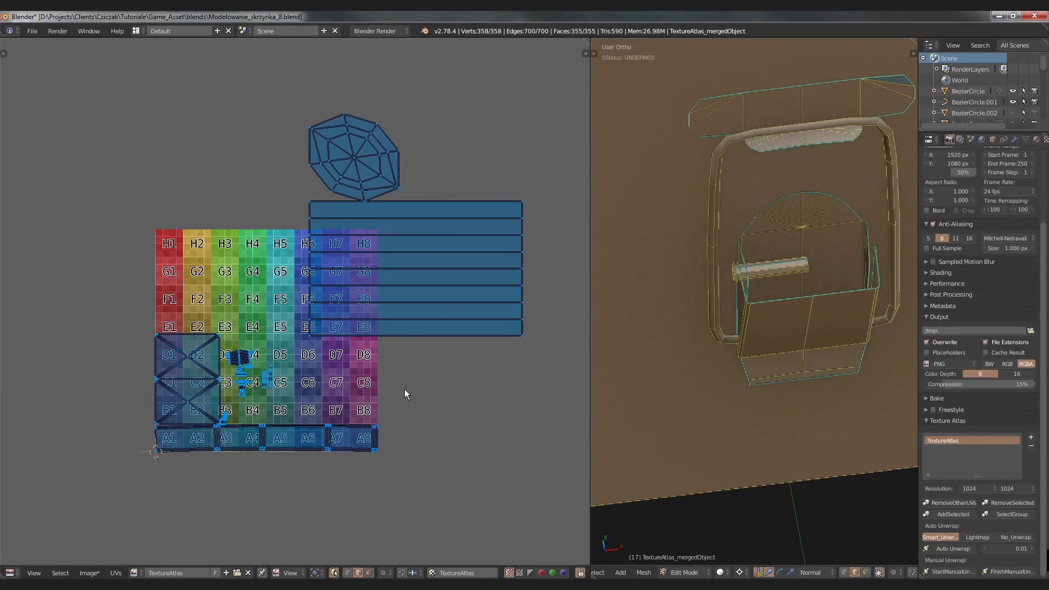
{"action": "key", "text": "ctrl+a"}
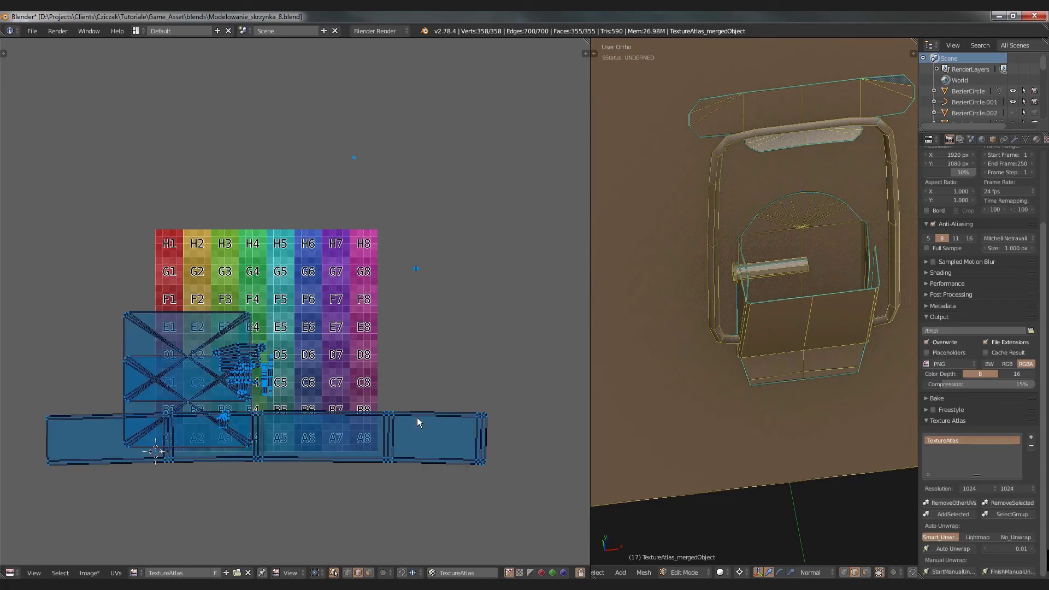
{"action": "key", "text": "ctrl+p"}
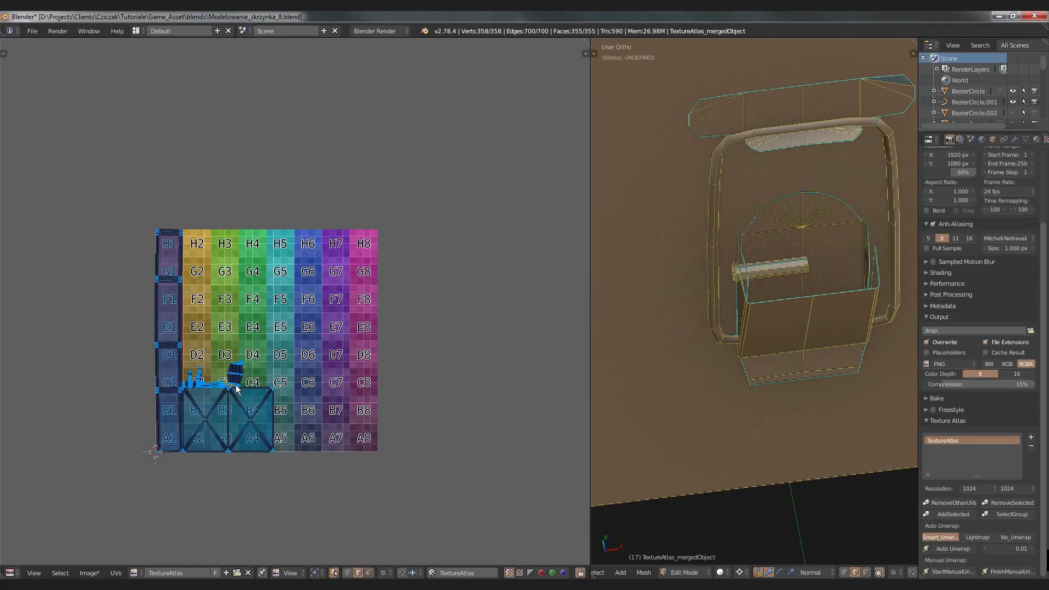
Step: Examine the packed islands around C2 and C3 and view the whole toolbox in the 3D view
{"action": "scroll", "coordinate": [236, 388], "scroll_direction": "up", "scroll_amount": 9}
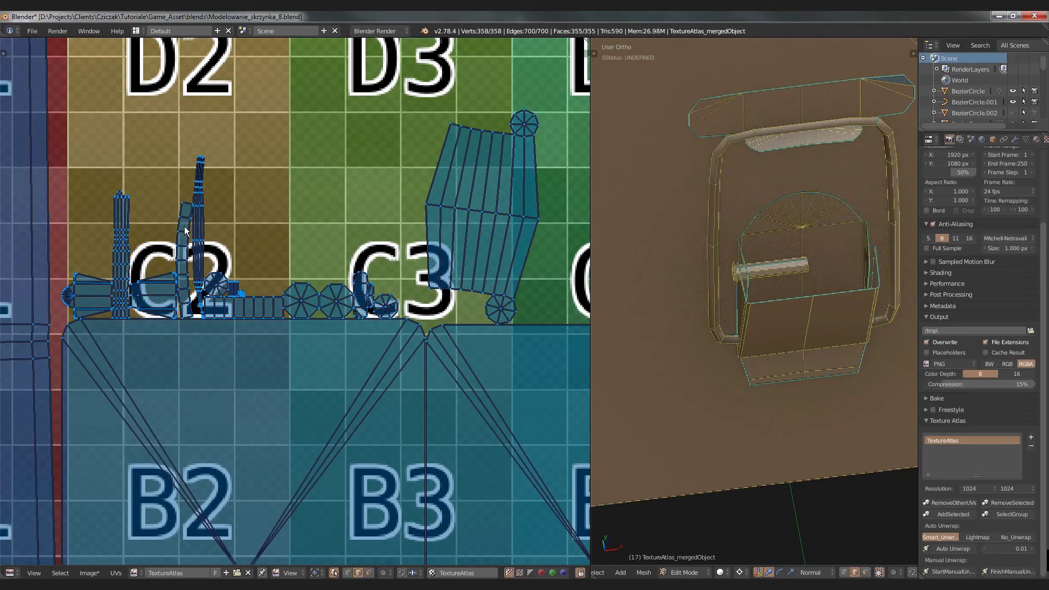
{"action": "scroll", "coordinate": [207, 252], "scroll_direction": "down", "scroll_amount": 5}
{"action": "middle_click_drag", "start_coordinate": [267, 241], "coordinate": [304, 266]}
{"action": "middle_click_drag", "start_coordinate": [247, 240], "coordinate": [288, 356]}
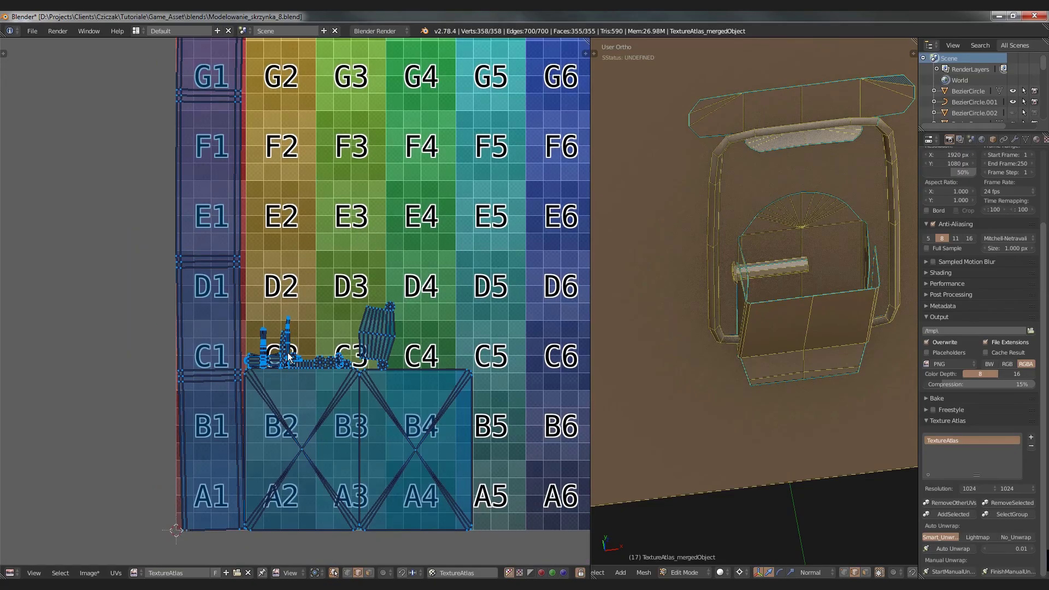
{"action": "scroll", "coordinate": [288, 356], "scroll_direction": "up", "scroll_amount": 7}
{"action": "right_click", "coordinate": [249, 408]}
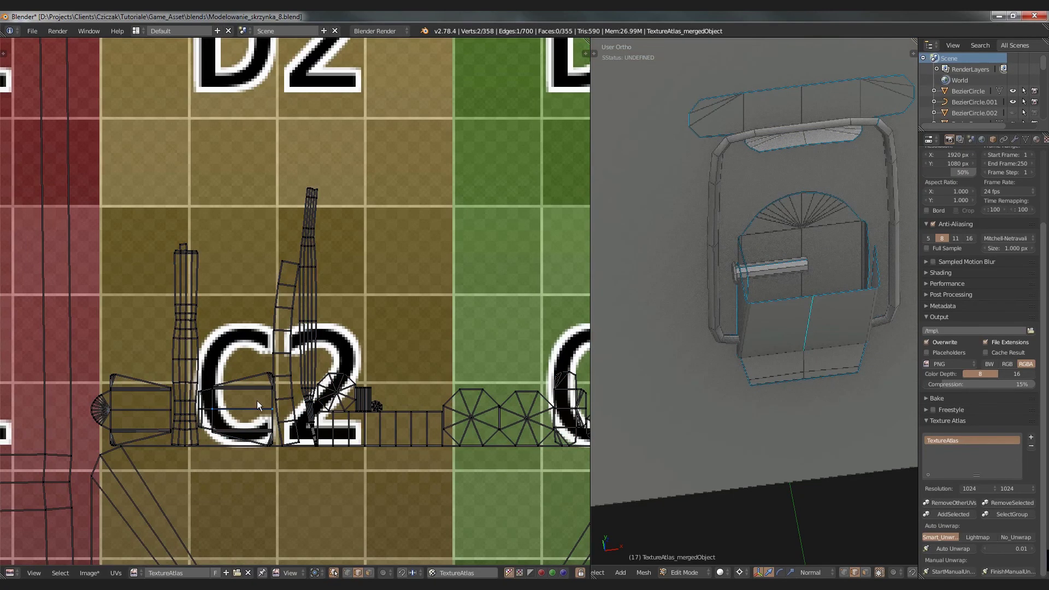
{"action": "scroll", "coordinate": [309, 330], "scroll_direction": "down", "scroll_amount": 8}
{"action": "middle_click_drag", "start_coordinate": [361, 363], "coordinate": [259, 432]}
{"action": "middle_click_drag", "start_coordinate": [415, 382], "coordinate": [356, 343]}
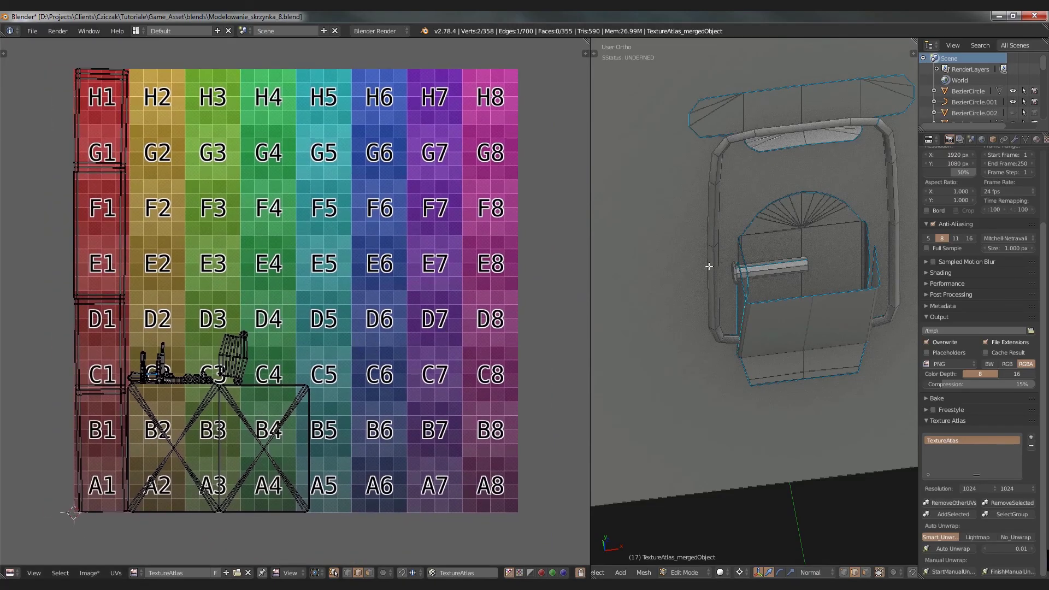
{"action": "scroll", "coordinate": [709, 266], "scroll_direction": "down", "scroll_amount": 7}
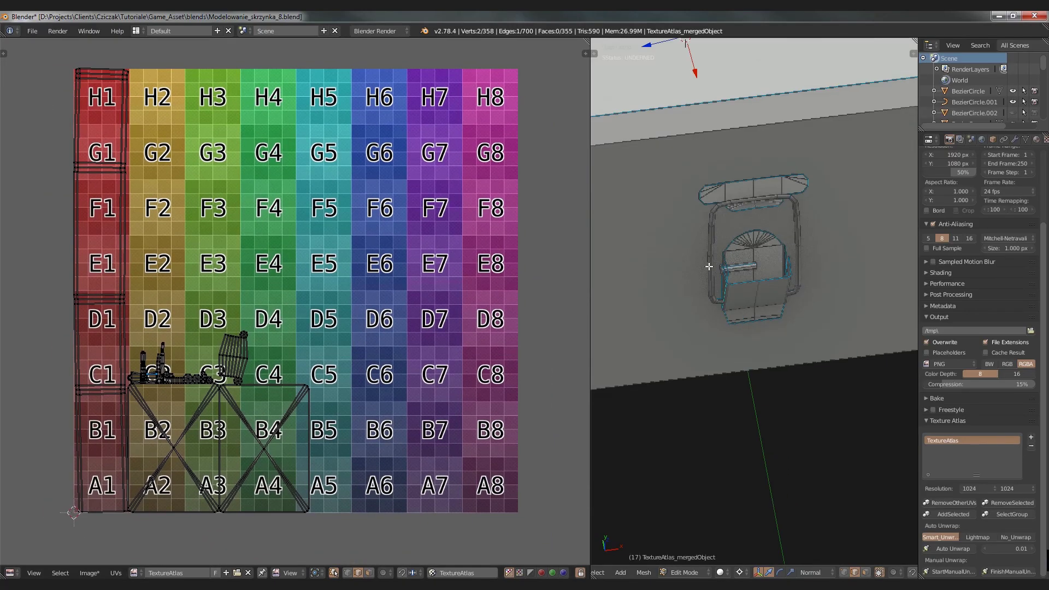
{"action": "middle_click_drag", "start_coordinate": [703, 268], "coordinate": [686, 244]}
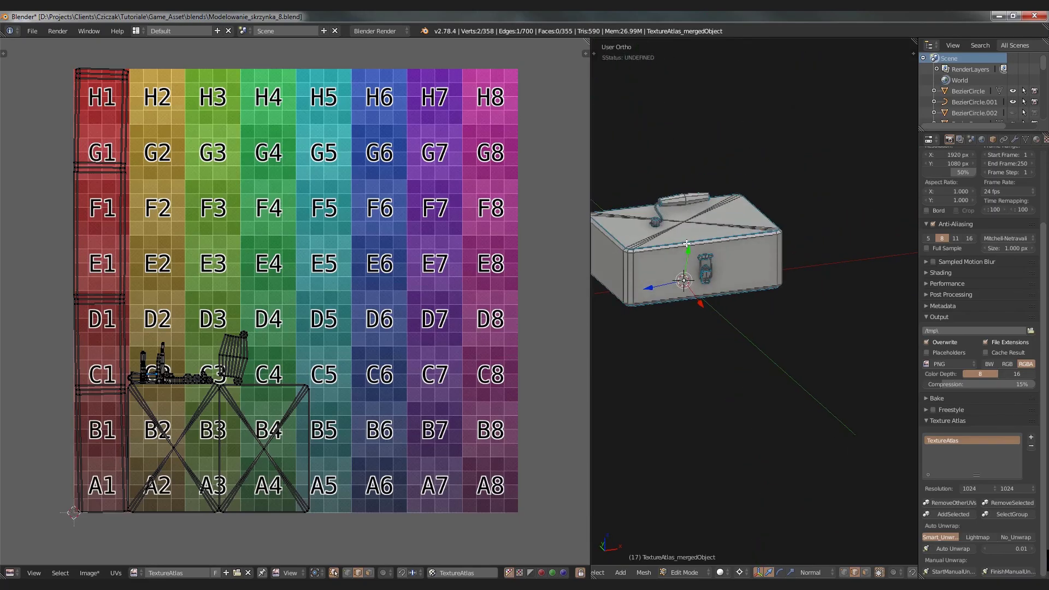
{"action": "mouse_move", "coordinate": [730, 312]}
{"action": "middle_mouse_down"}
{"action": "mouse_move", "coordinate": [787, 361]}
{"action": "mouse_move", "coordinate": [746, 324]}
{"action": "middle_mouse_up"}
{"action": "scroll", "coordinate": [746, 324], "scroll_direction": "up", "scroll_amount": 3}
{"action": "scroll", "coordinate": [746, 325], "scroll_direction": "down", "scroll_amount": 1}
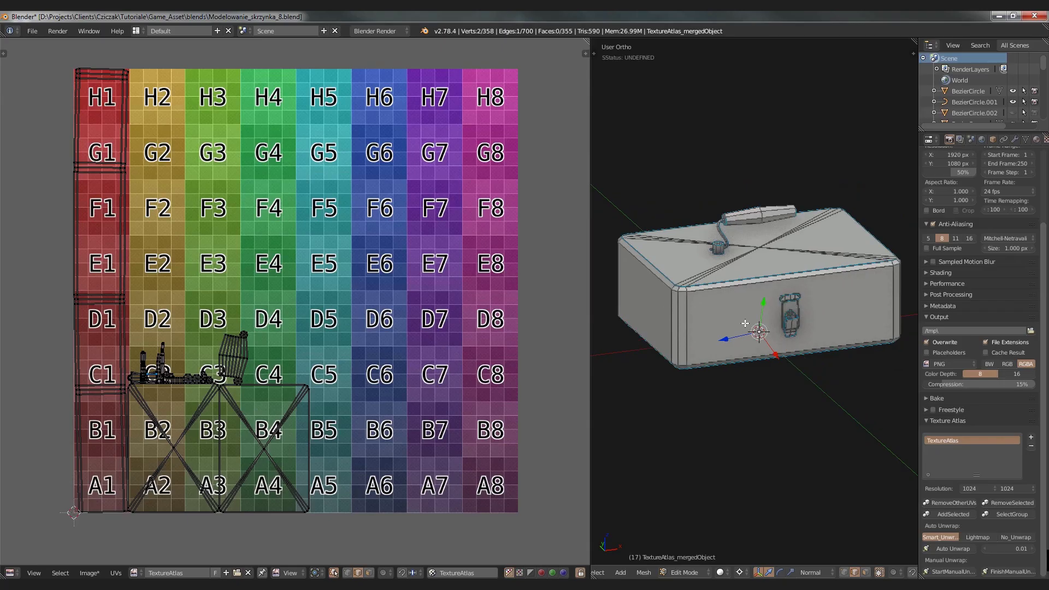